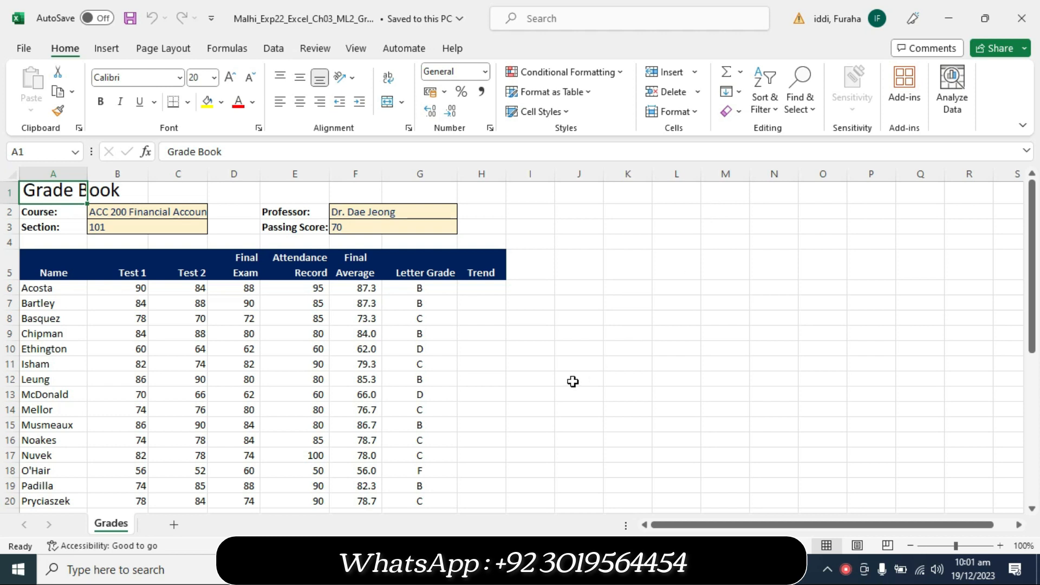
- Switch to the Word instructions, highlight the title Exp22_Excel_Ch03_ML2_Grades in yellow, and compare it with the Excel workbook's file name
key(alt+Tab)
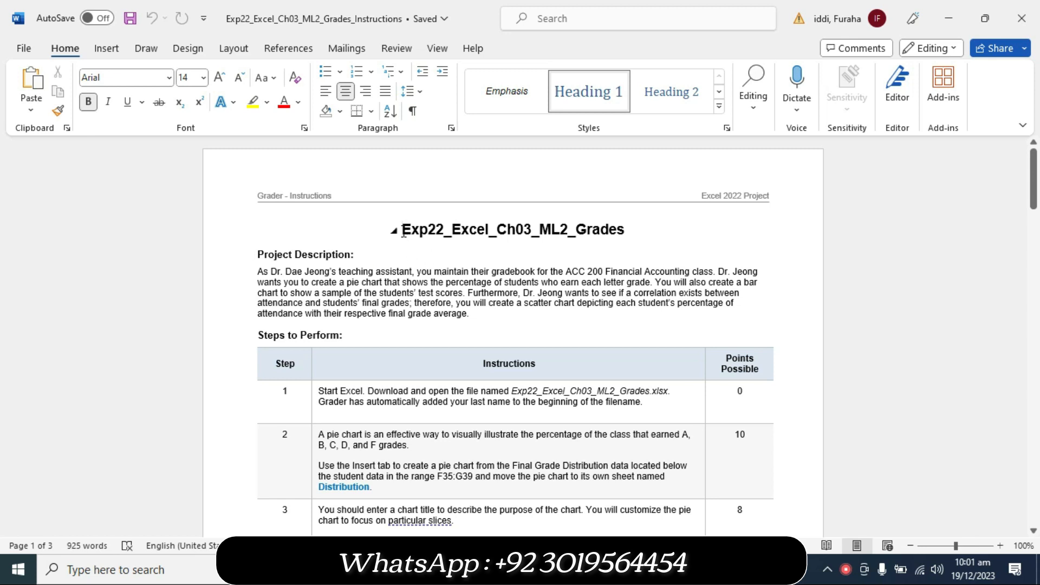
drag(404, 223, 603, 218)
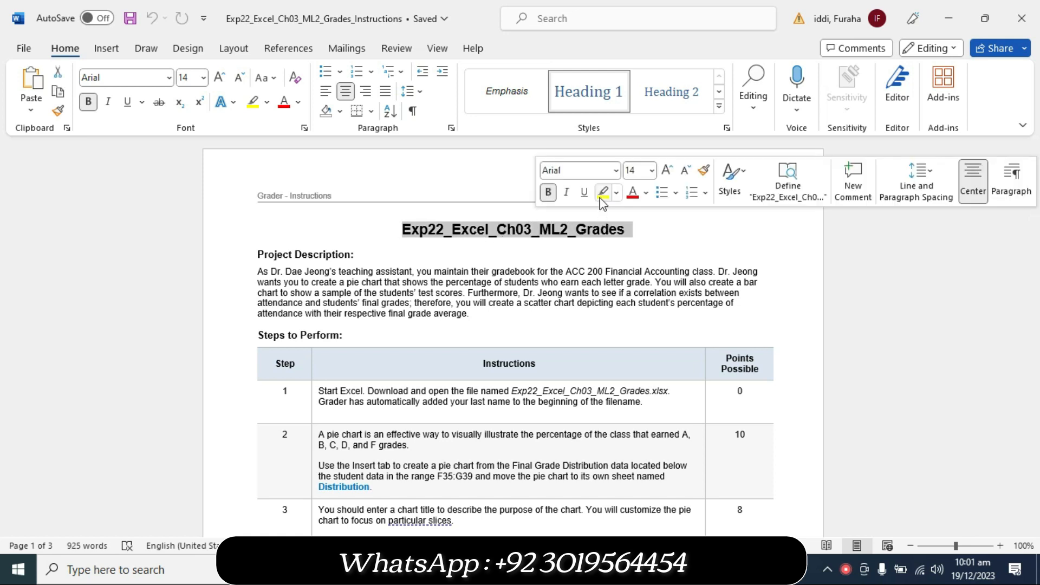
click(604, 198)
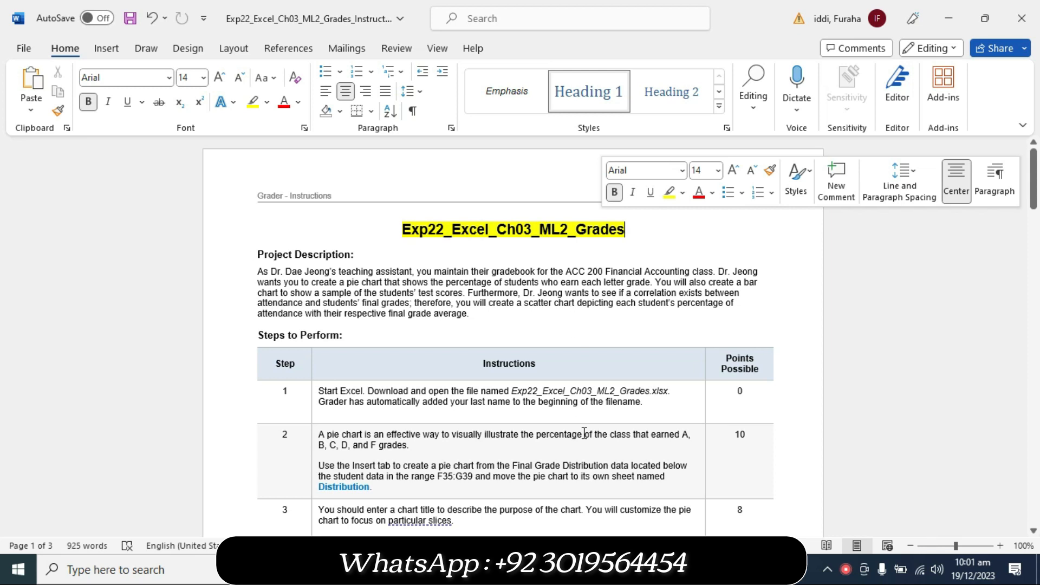
click(598, 569)
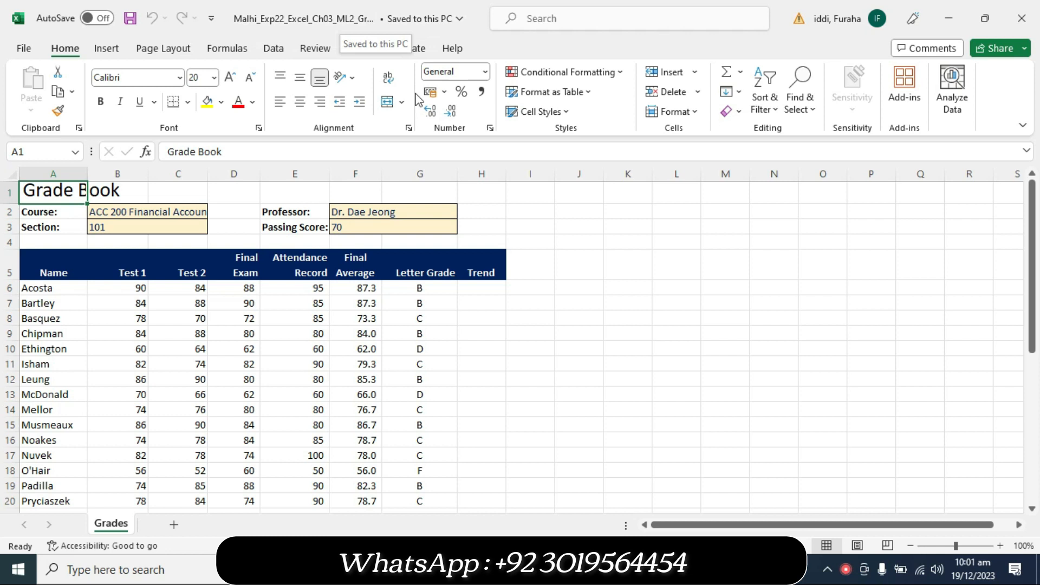
click(561, 570)
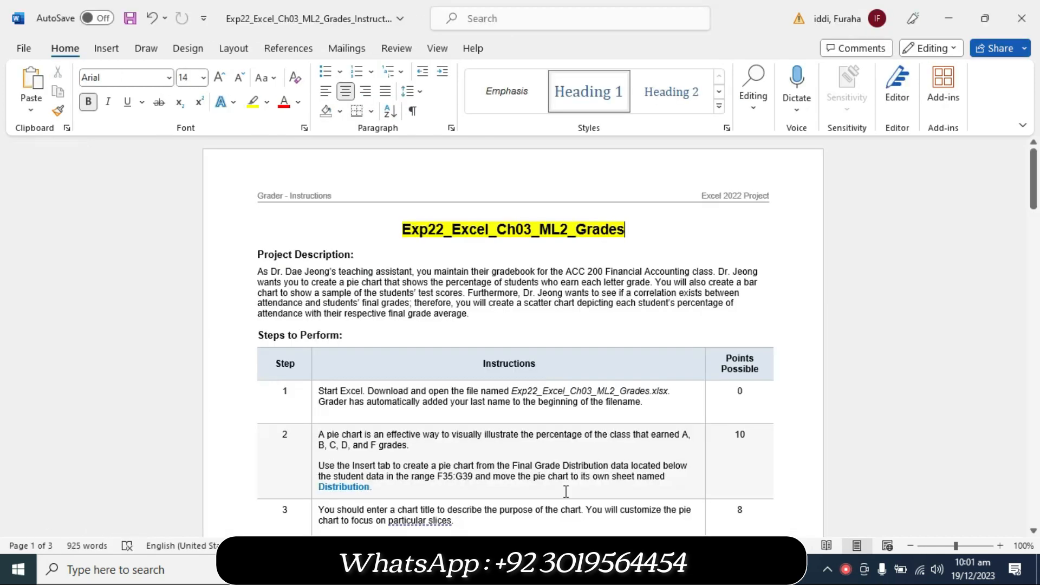
- Highlight the instruction text of steps 1 and 2 in the table in yellow
ctrl+scroll(553, 347, up, 5)
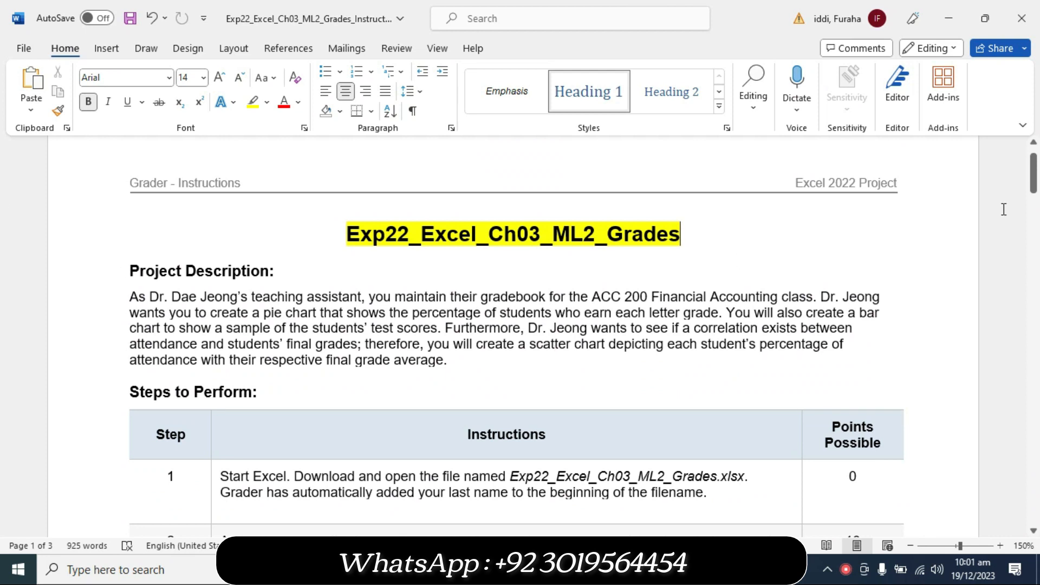
drag(1035, 192, 1036, 215)
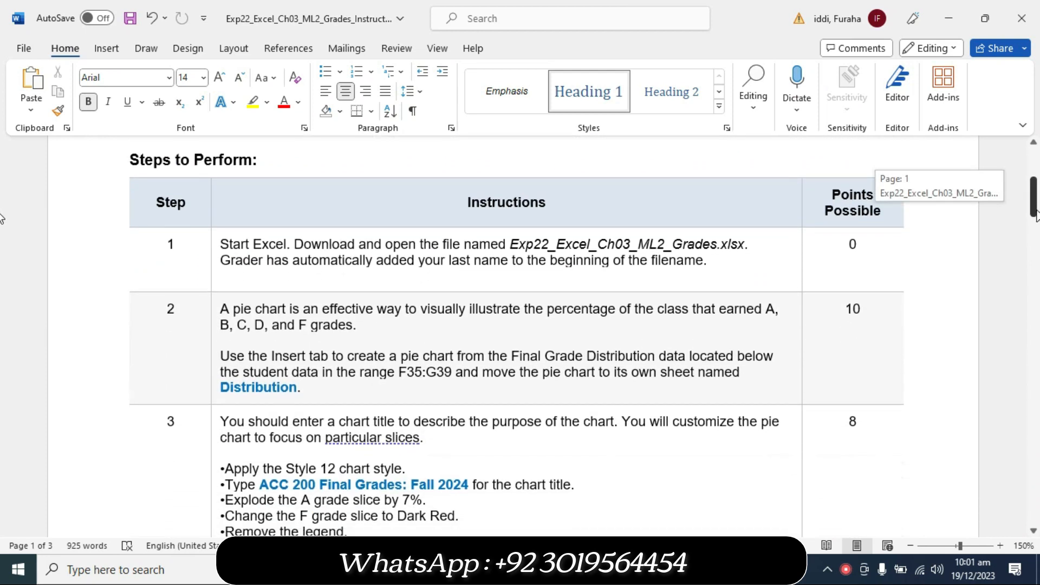
click(214, 275)
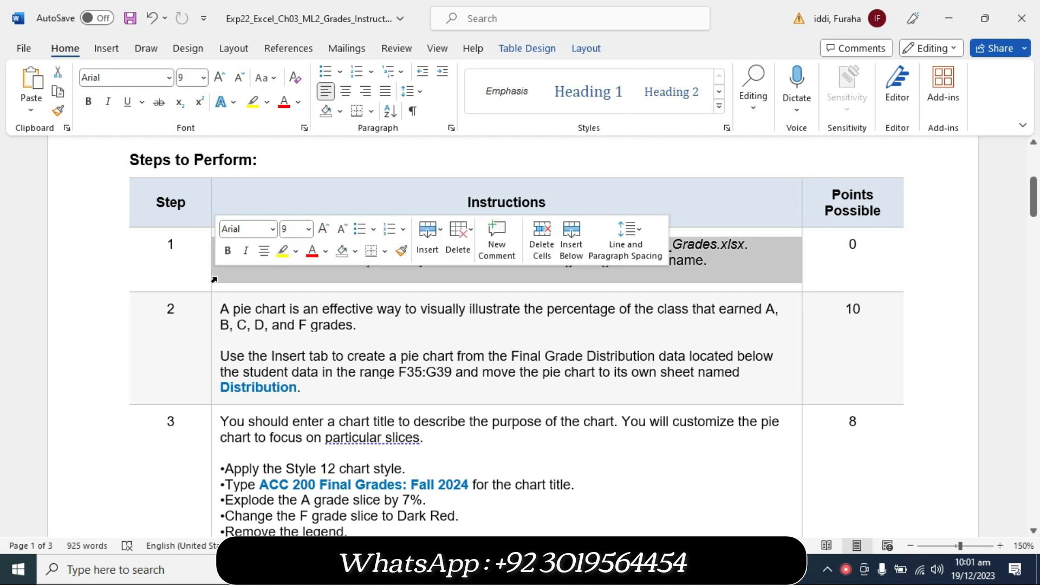
click(283, 252)
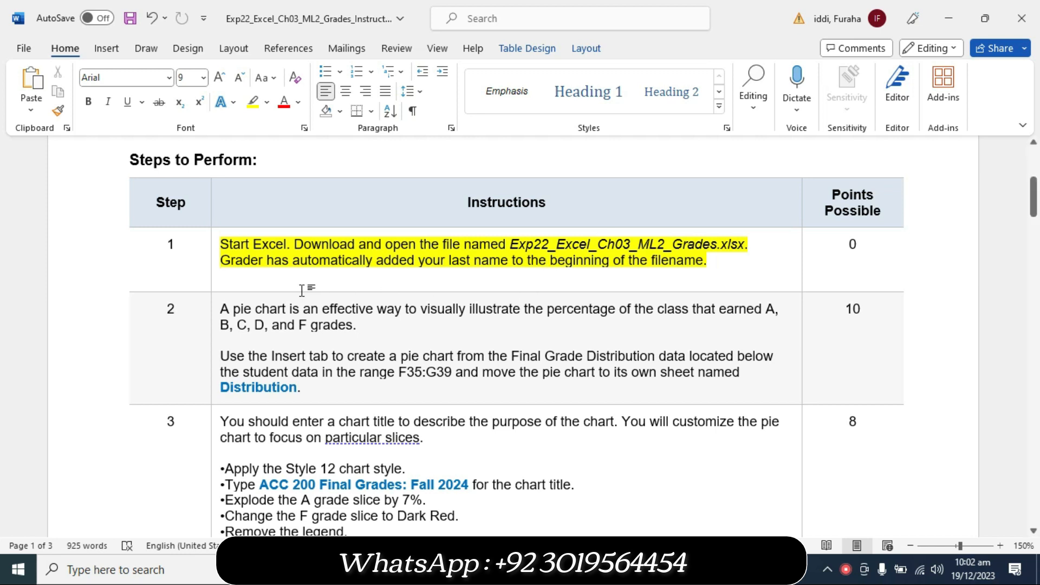
click(214, 381)
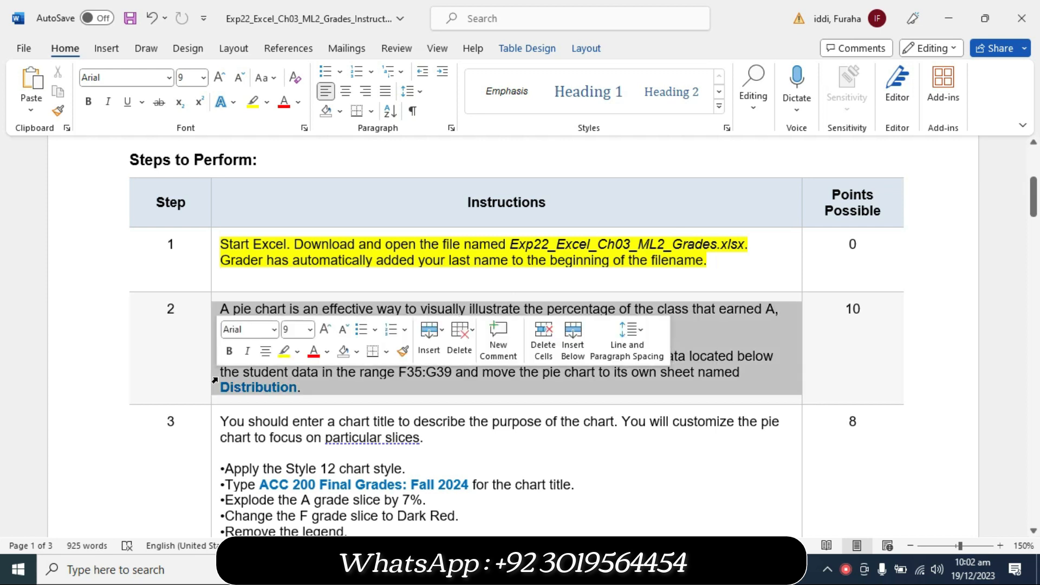
click(284, 352)
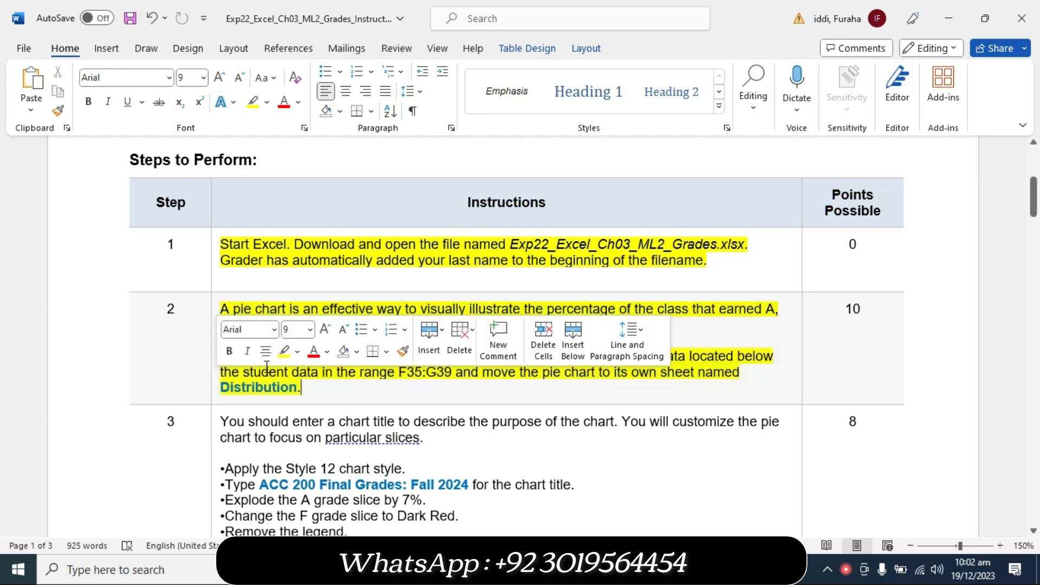
- Set the font size of the step 2 instruction text to 14
click(217, 393)
click(310, 344)
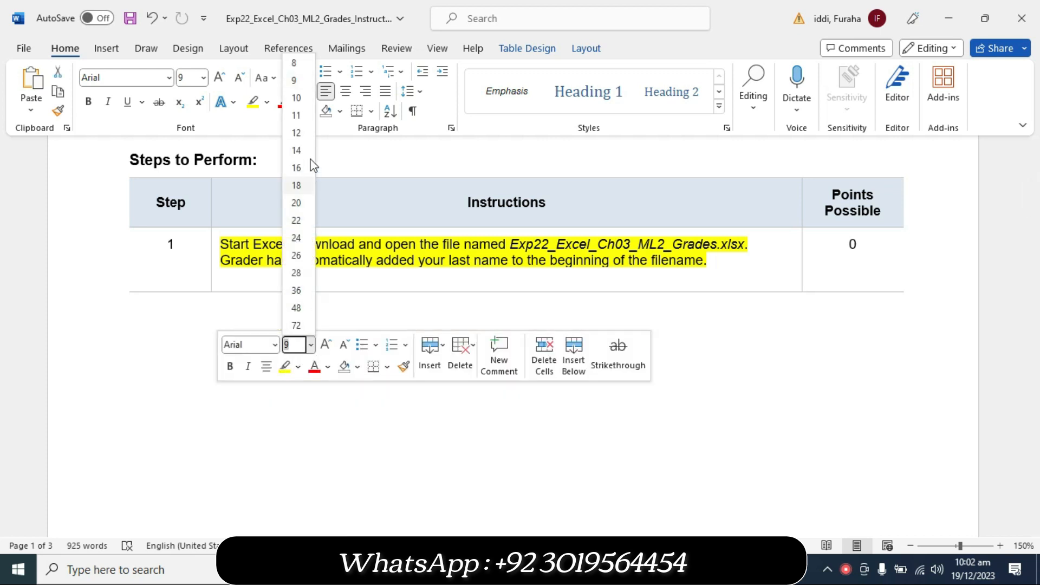
click(306, 154)
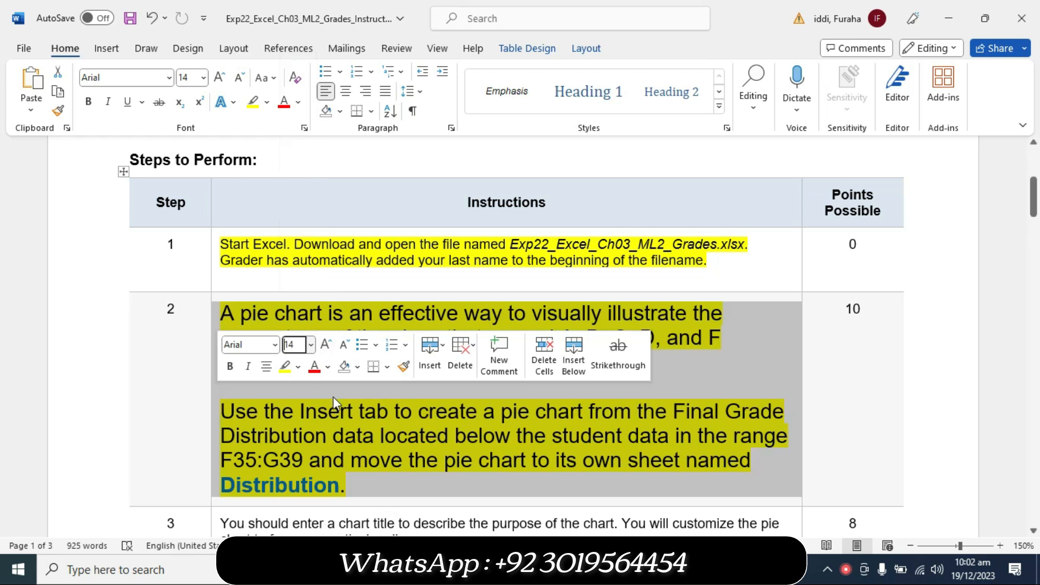
click(333, 396)
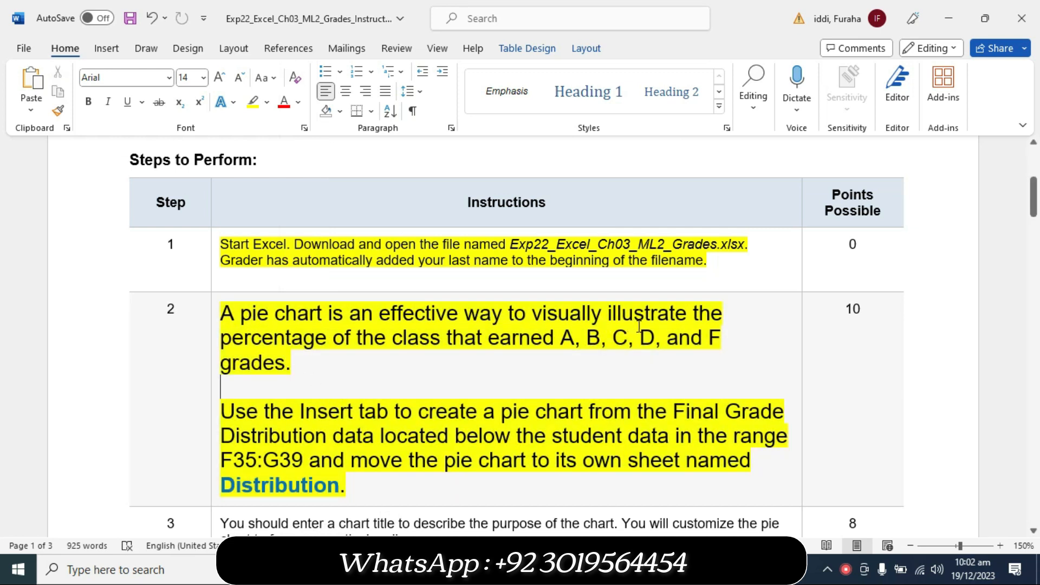
- Highlight the second paragraph of step 2, from "Use the Insert tab" through "Distribution", in turquoise
mouse_move(226, 410)
mouse_down()
mouse_move(395, 415)
mouse_move(455, 437)
mouse_move(368, 450)
mouse_move(546, 428)
mouse_move(791, 437)
mouse_move(776, 440)
mouse_up()
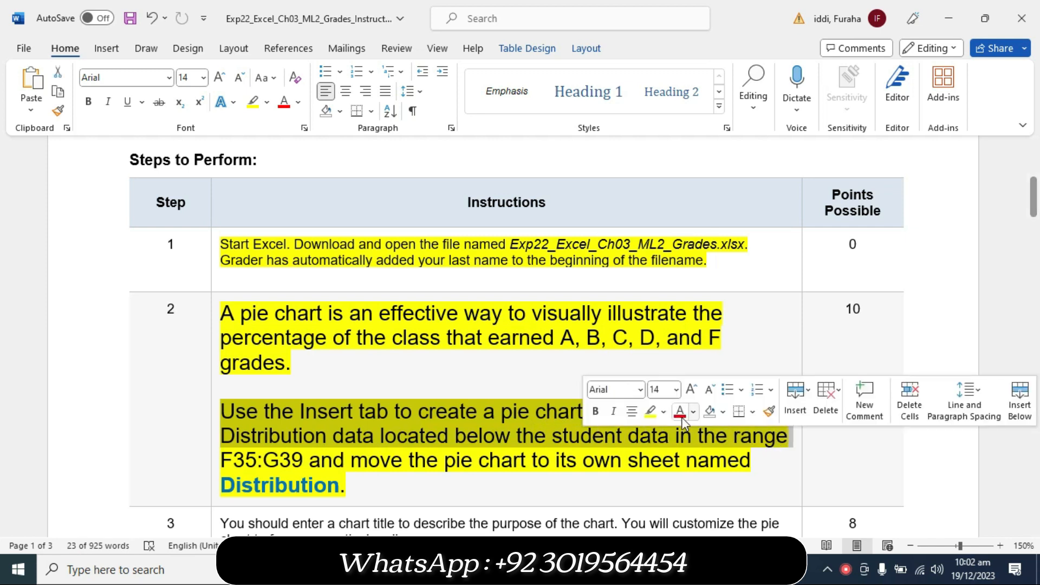
click(664, 413)
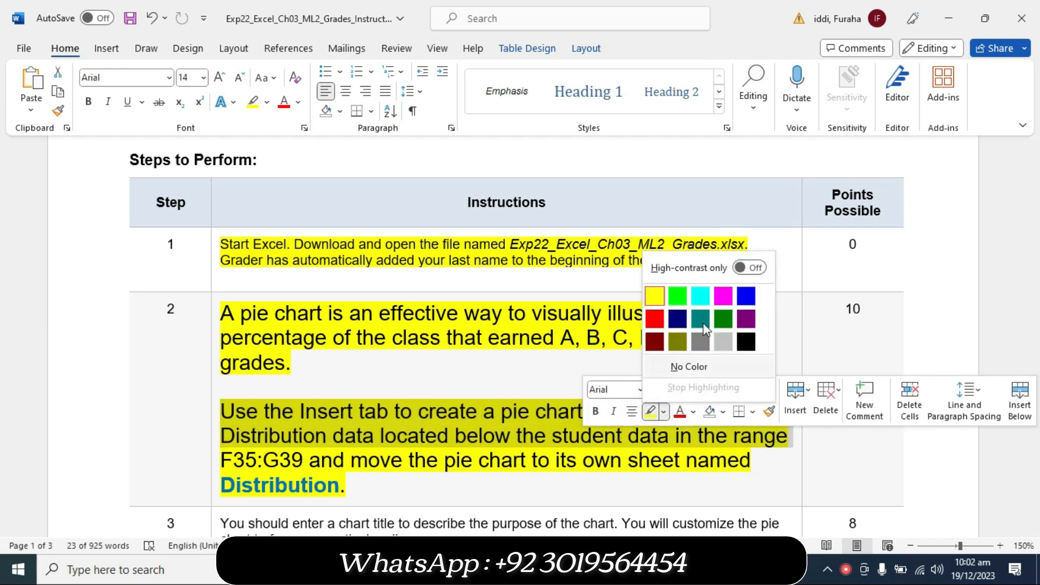
click(697, 296)
click(281, 414)
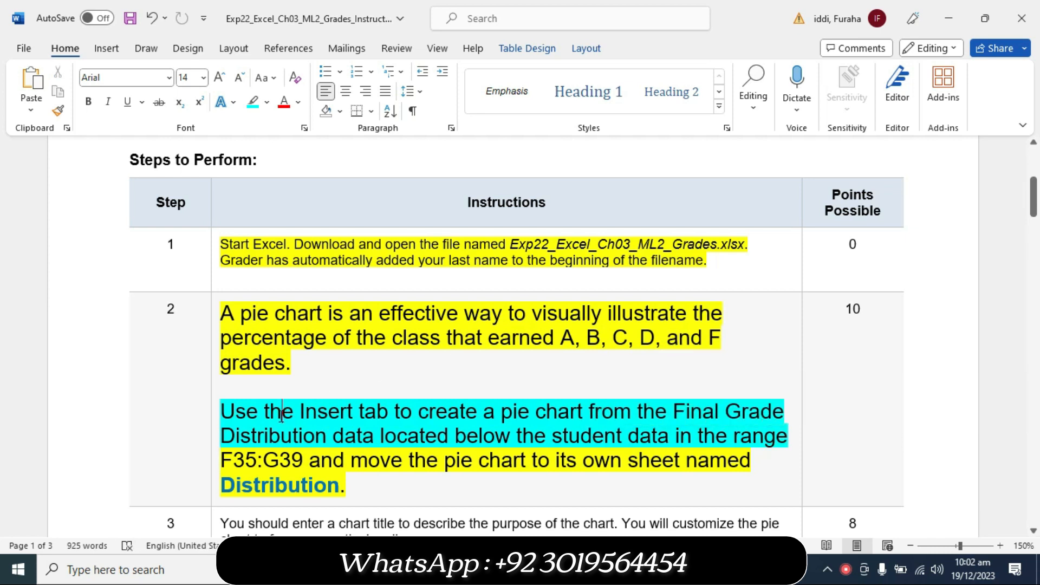
drag(255, 415, 758, 410)
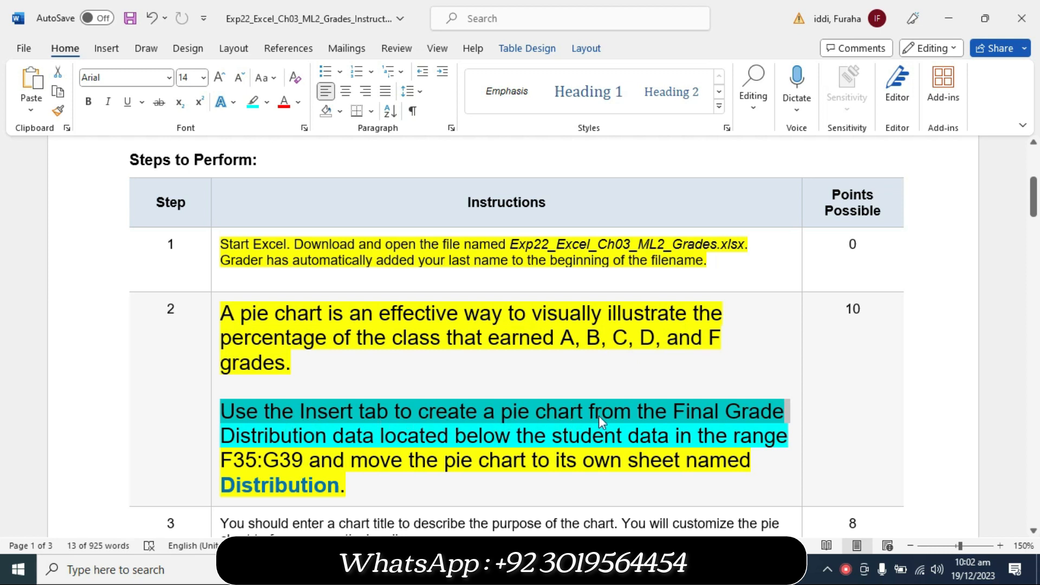
drag(240, 433, 743, 430)
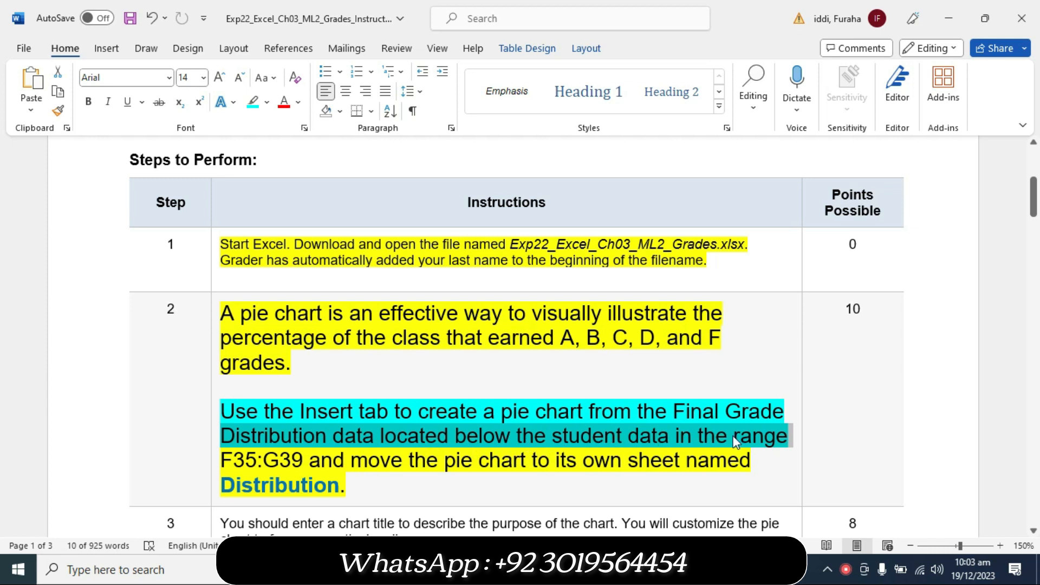
drag(222, 465, 336, 484)
click(402, 456)
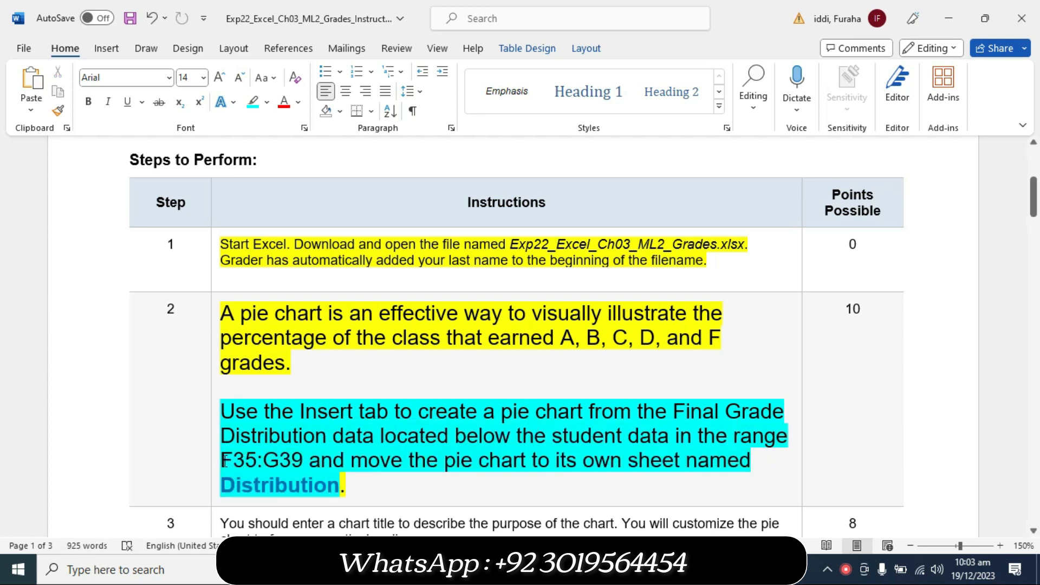
- Copy the range reference F35:G39 from step 2, switch to Excel, and select that range on the Grades sheet
drag(222, 461, 283, 460)
key(ctrl+c)
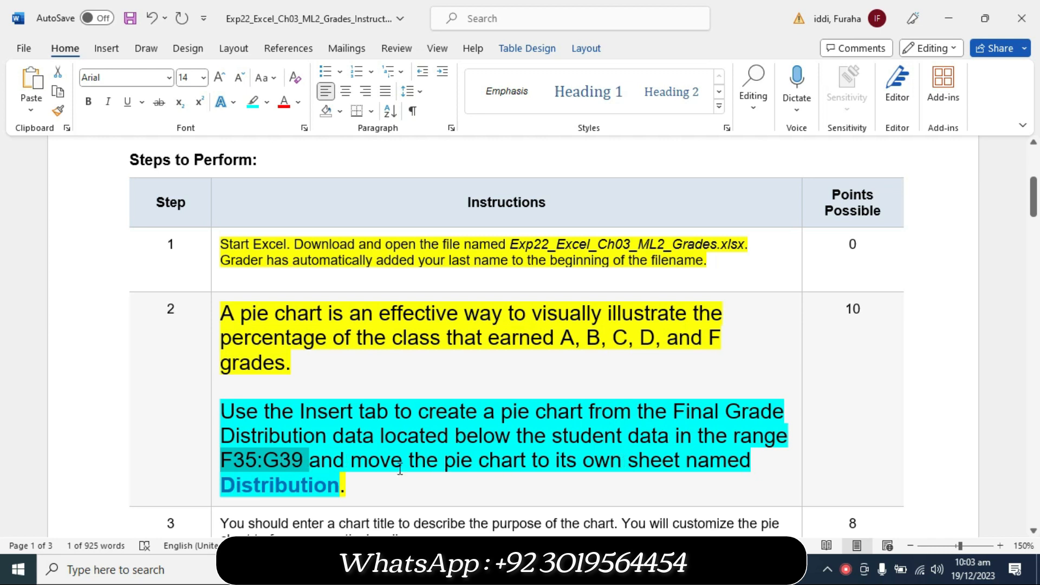
key(alt+Tab)
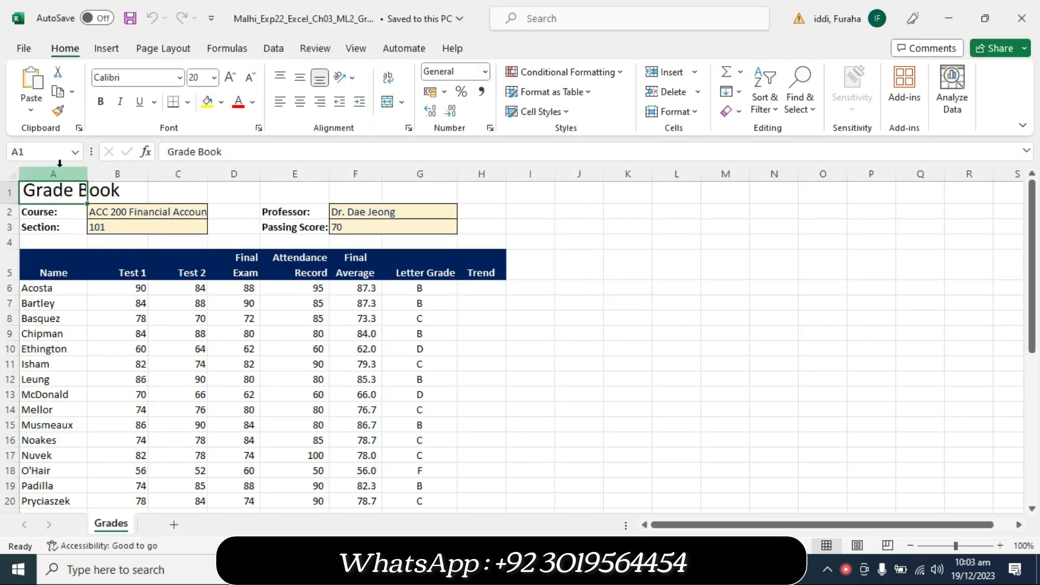
click(51, 152)
key(ctrl+v)
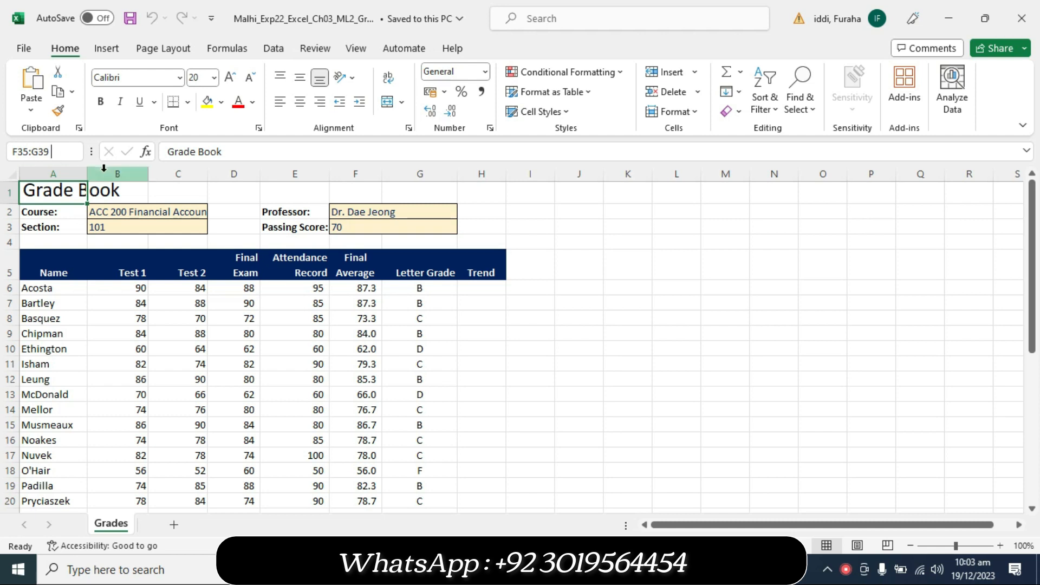
key(Return)
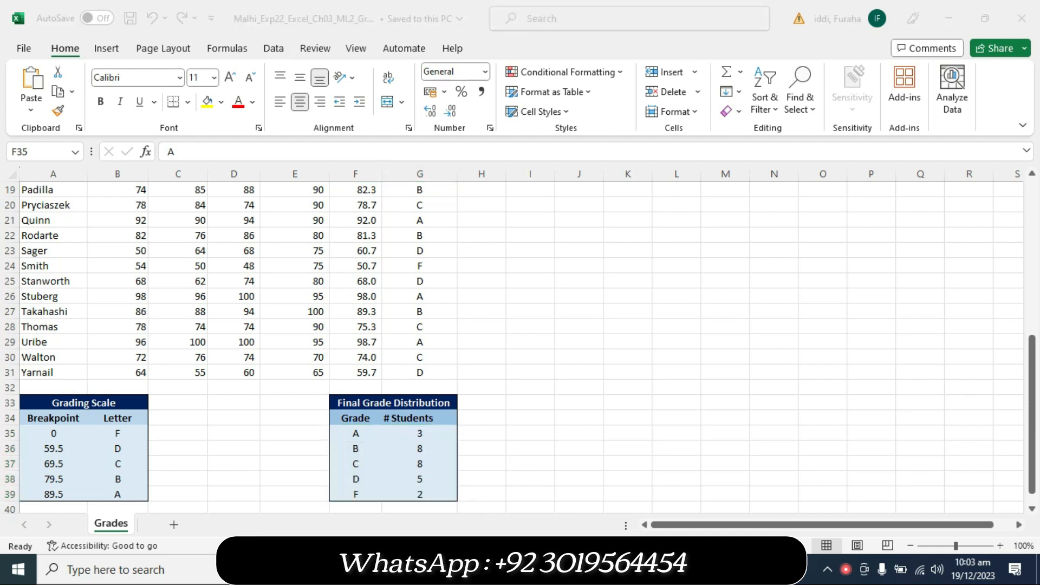
- Recheck step 2 in Word, then insert a basic 2-D pie chart in Excel from the selected Final Grade Distribution data
key(alt+Tab)
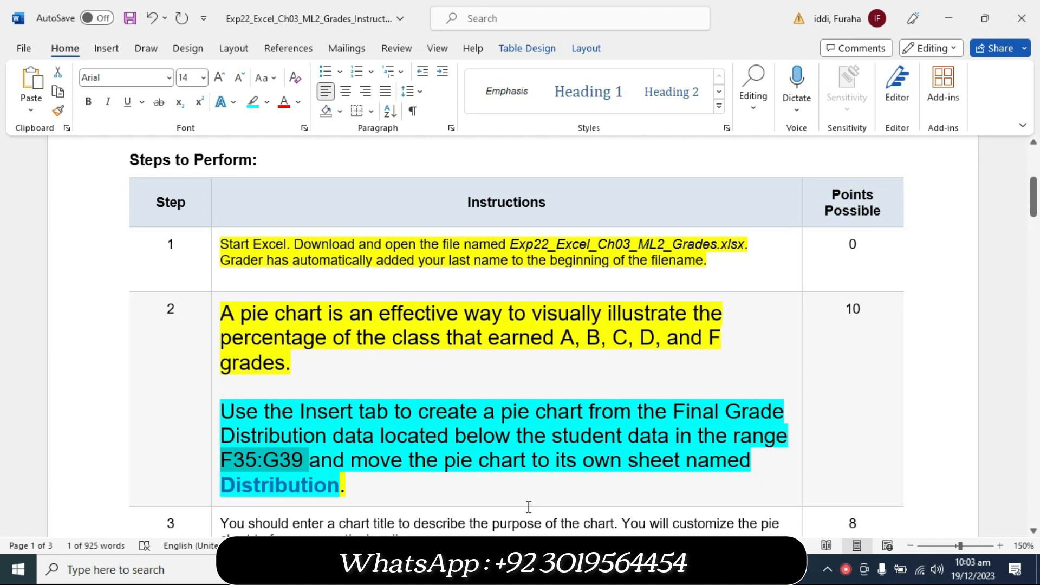
mouse_move(611, 570)
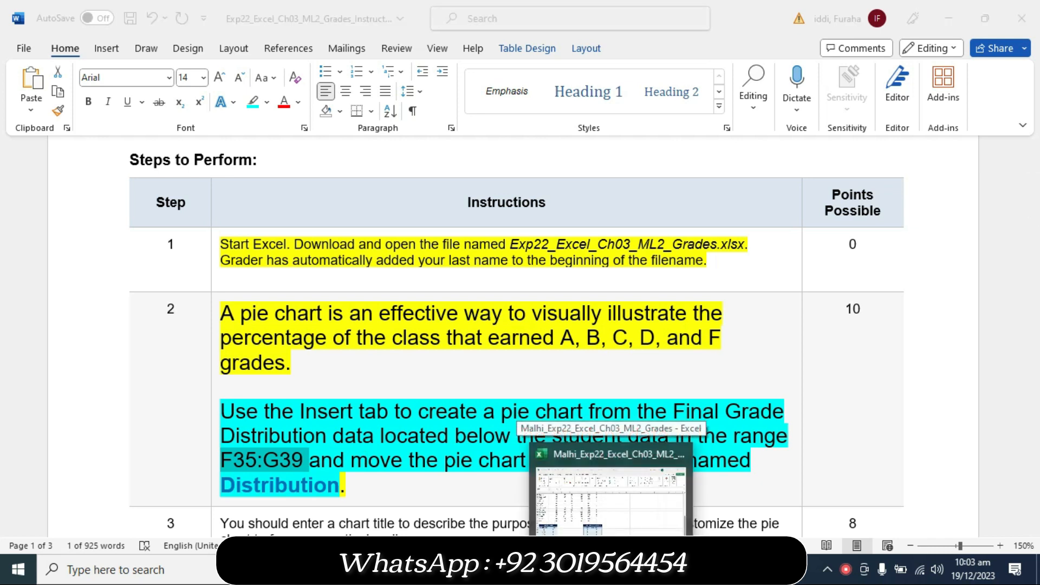
click(611, 487)
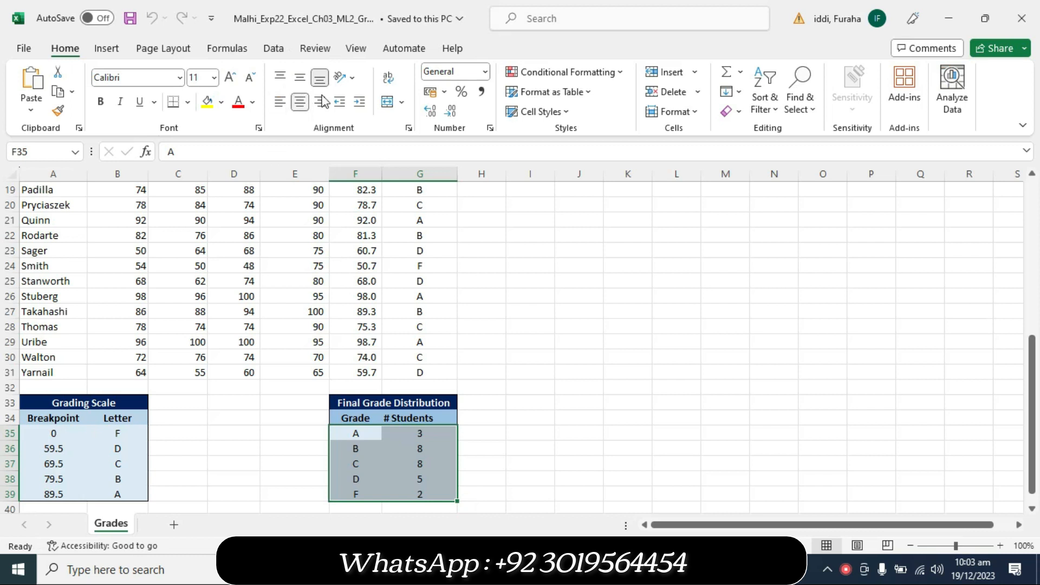
click(104, 48)
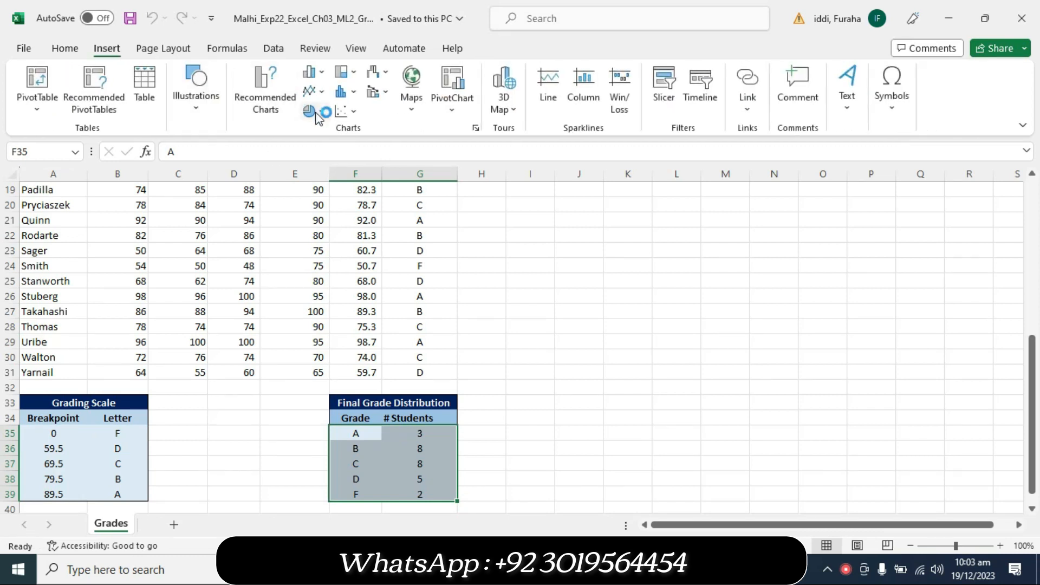
click(318, 115)
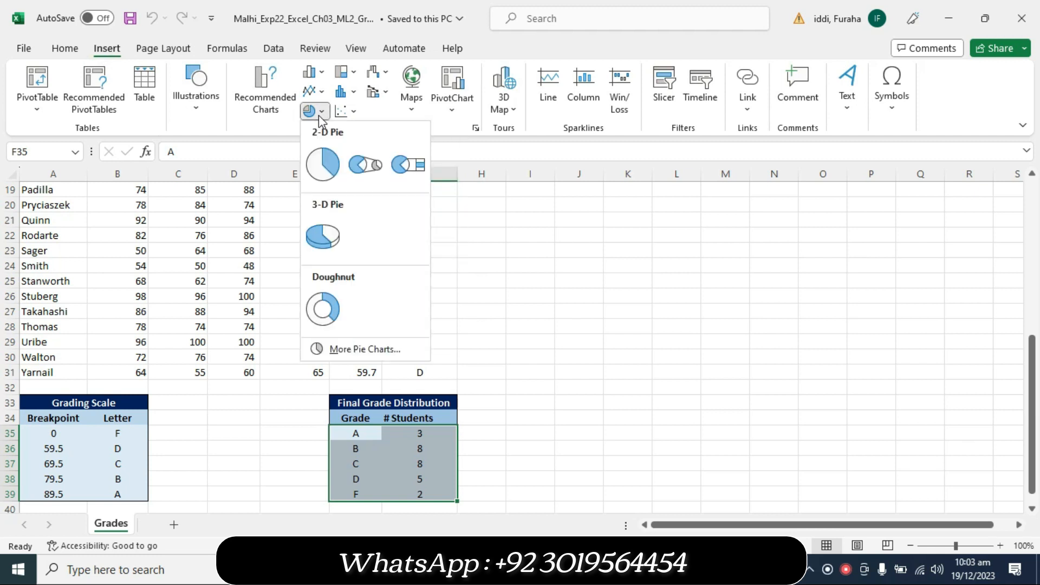
click(322, 165)
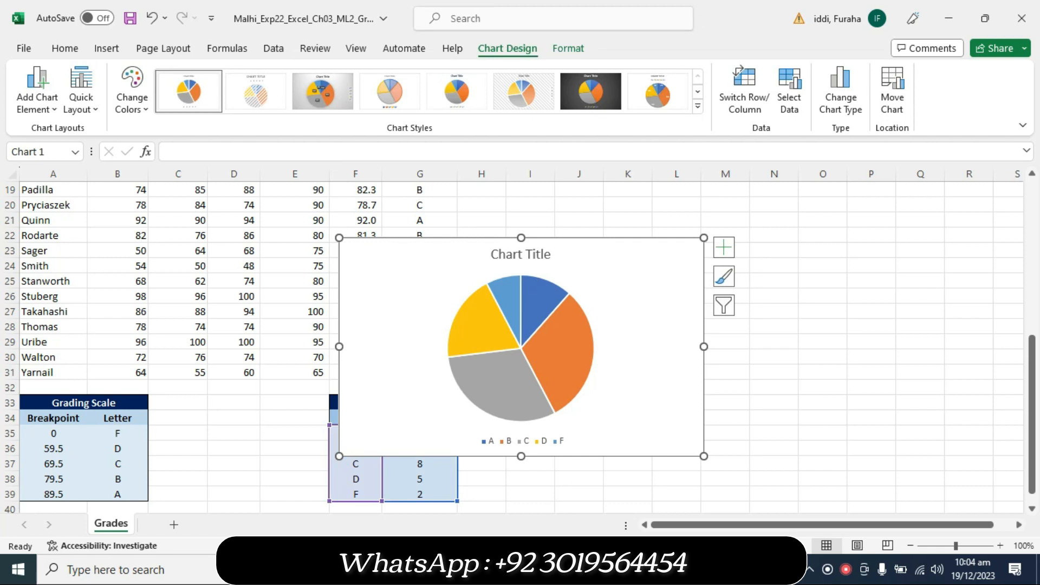
- Check the sheet name in step 2 of the Word instructions, then move the Excel pie chart to a new sheet named Distribution
click(607, 570)
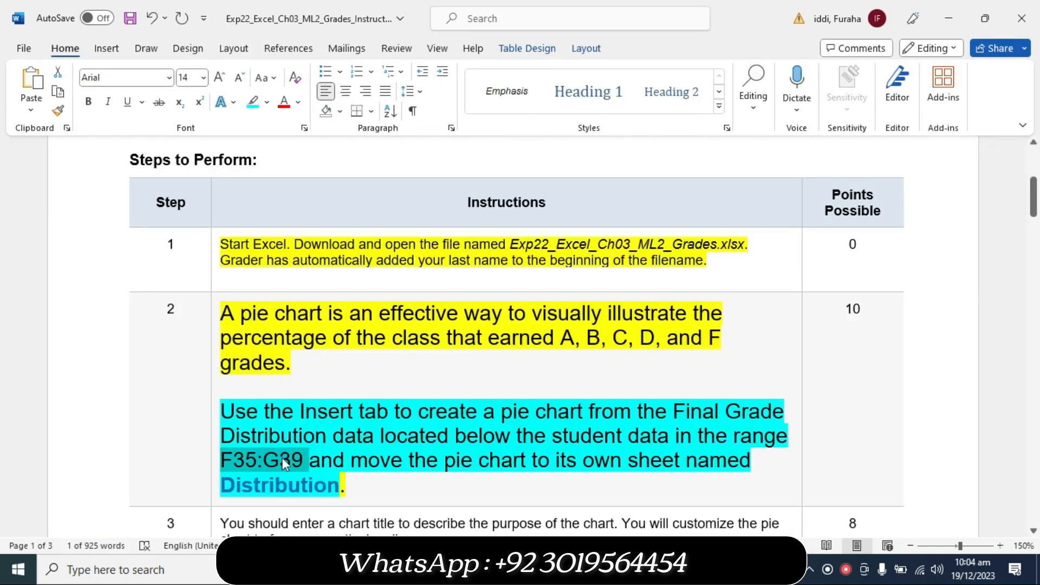
drag(235, 479, 338, 485)
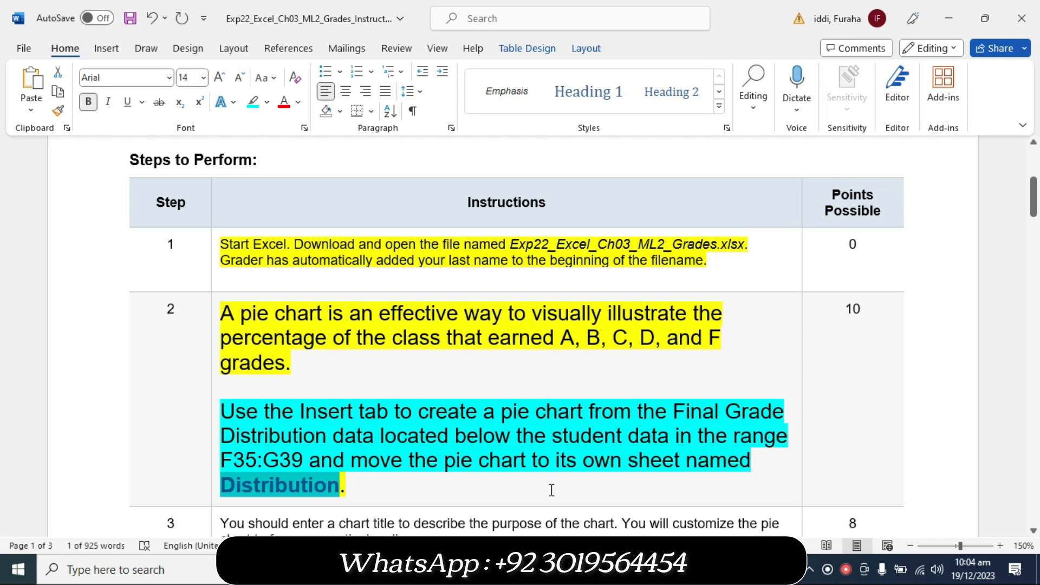
mouse_move(610, 570)
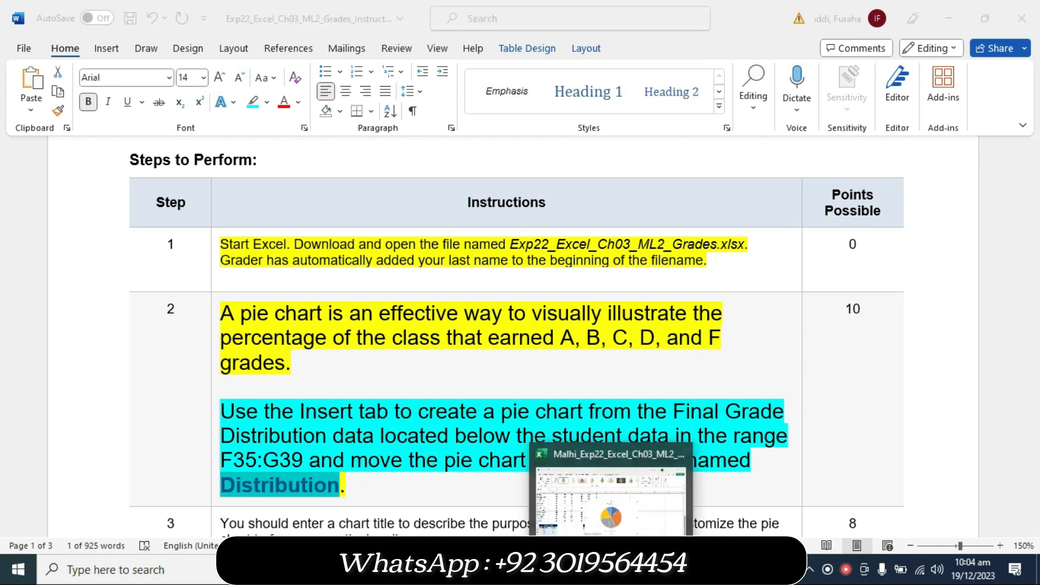
click(610, 498)
right_click(602, 256)
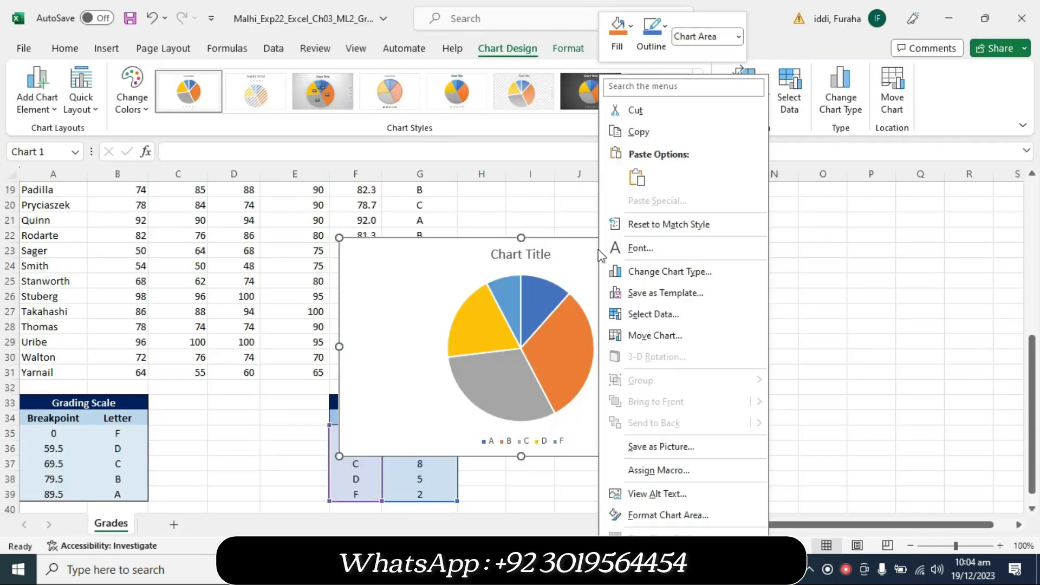
click(662, 336)
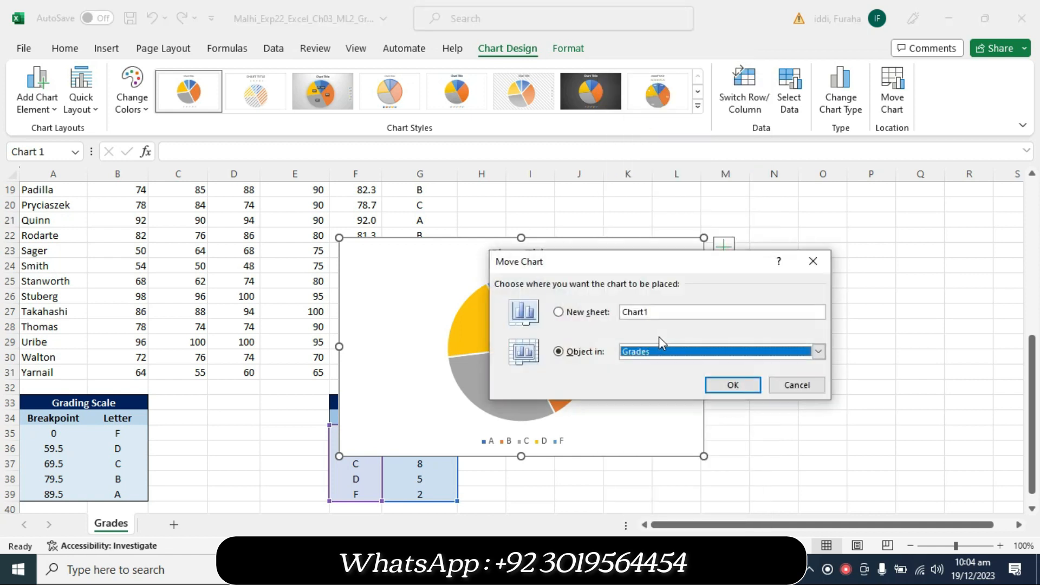
click(559, 312)
text(Distribution)
click(740, 384)
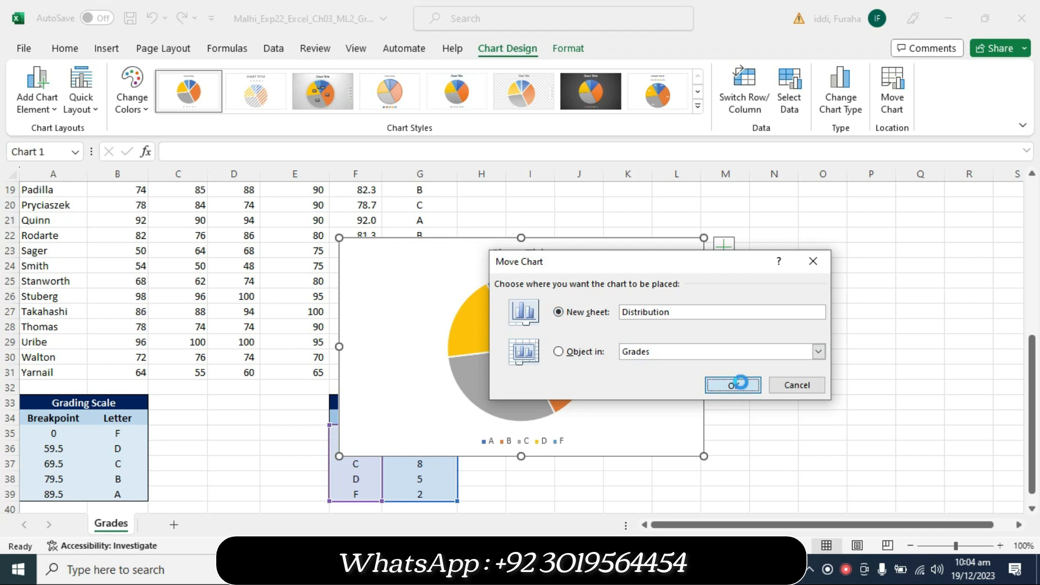
- Switch to Word, set the step 2 instruction text to font size 9, and remove its highlighting
click(515, 570)
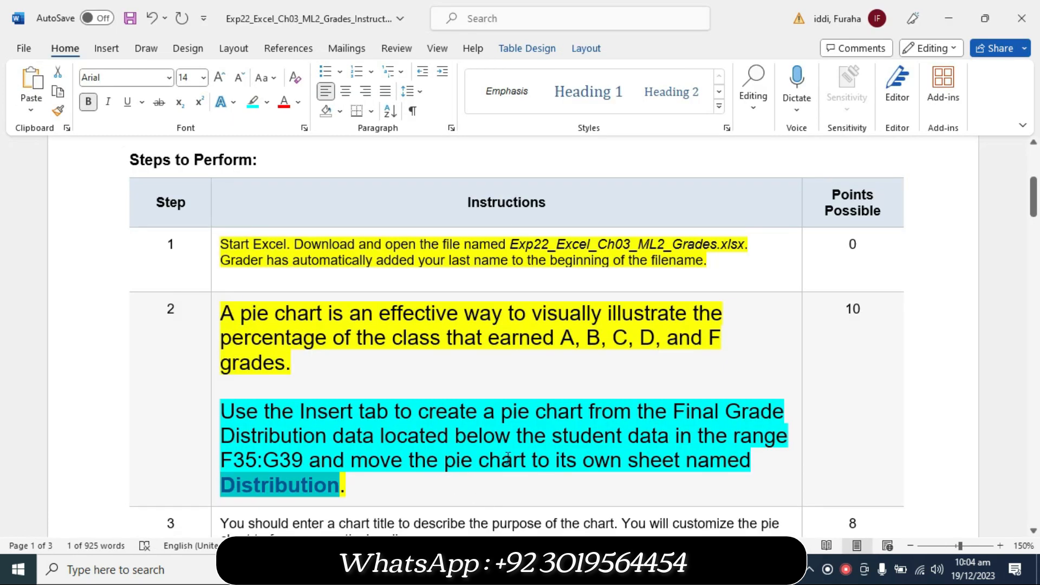
click(214, 498)
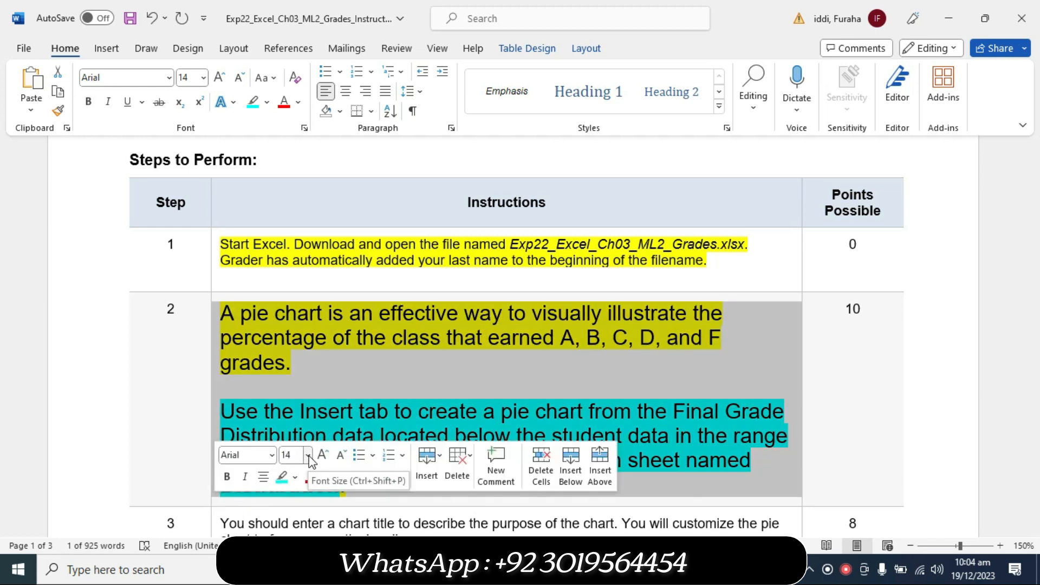
click(307, 456)
click(292, 190)
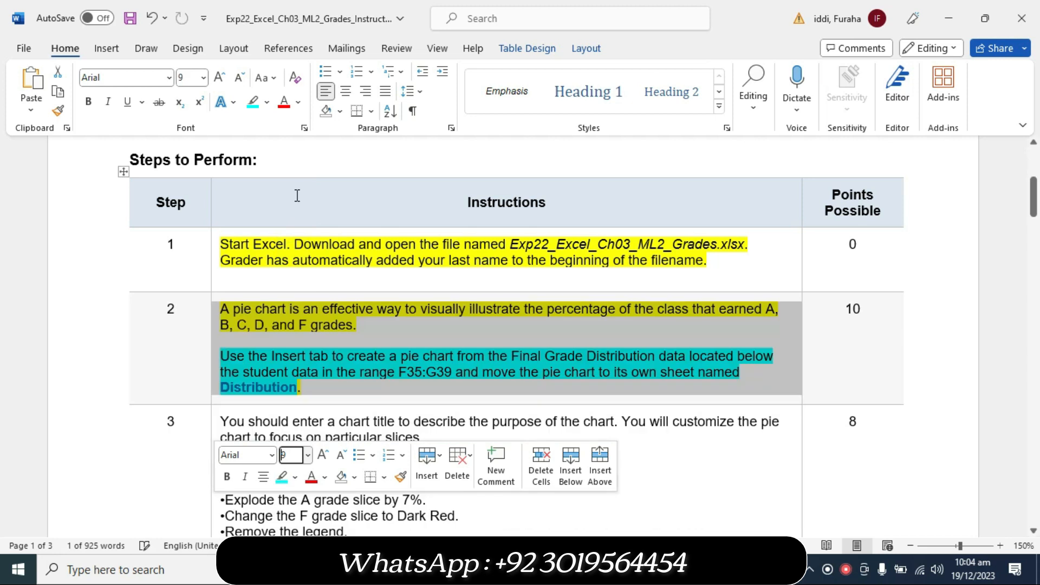
click(267, 102)
click(278, 226)
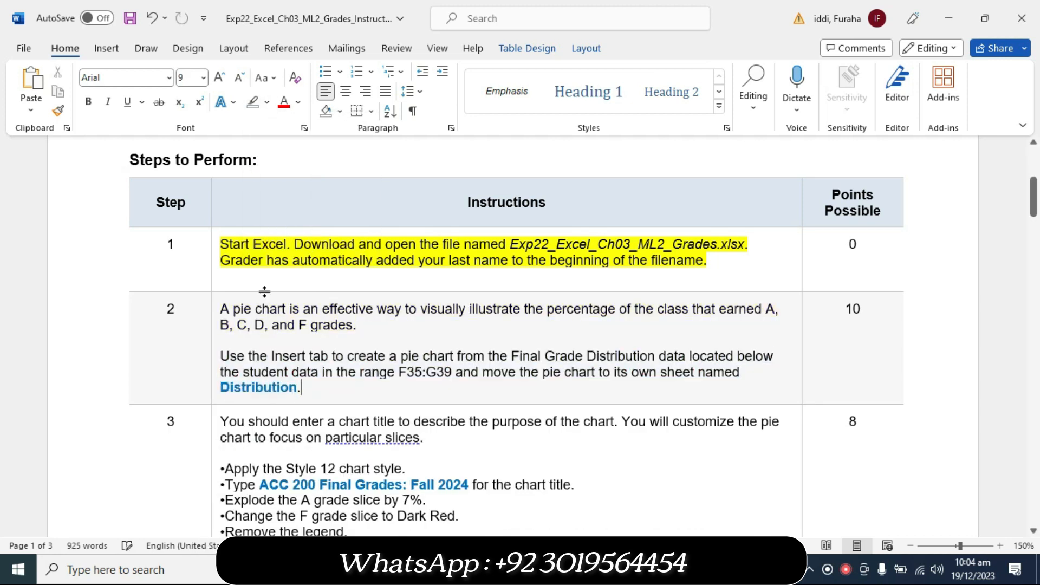
- Set the step 3 instruction text to font size 16 and highlight it in yellow
click(210, 469)
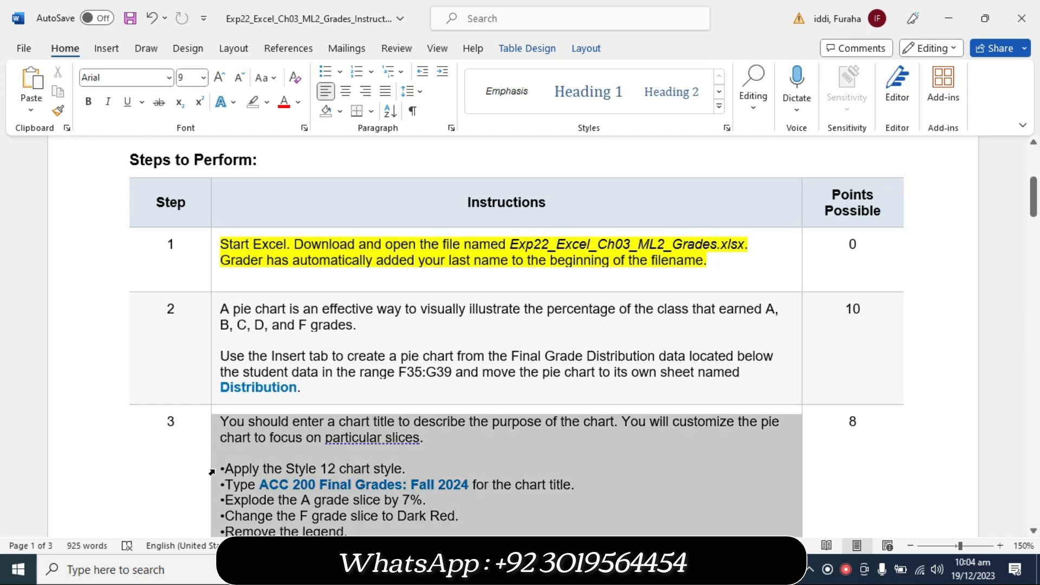
click(307, 423)
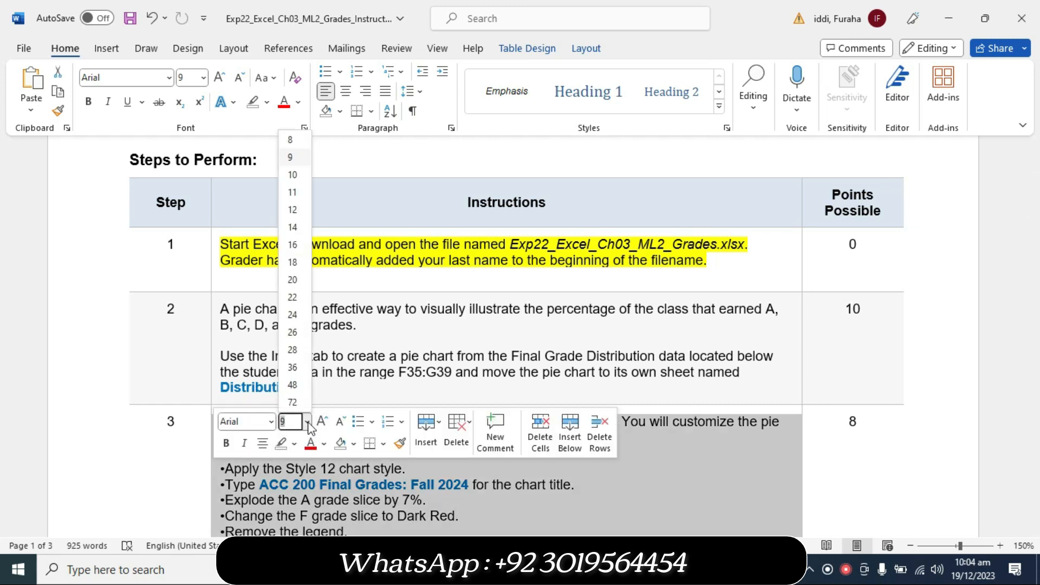
click(293, 245)
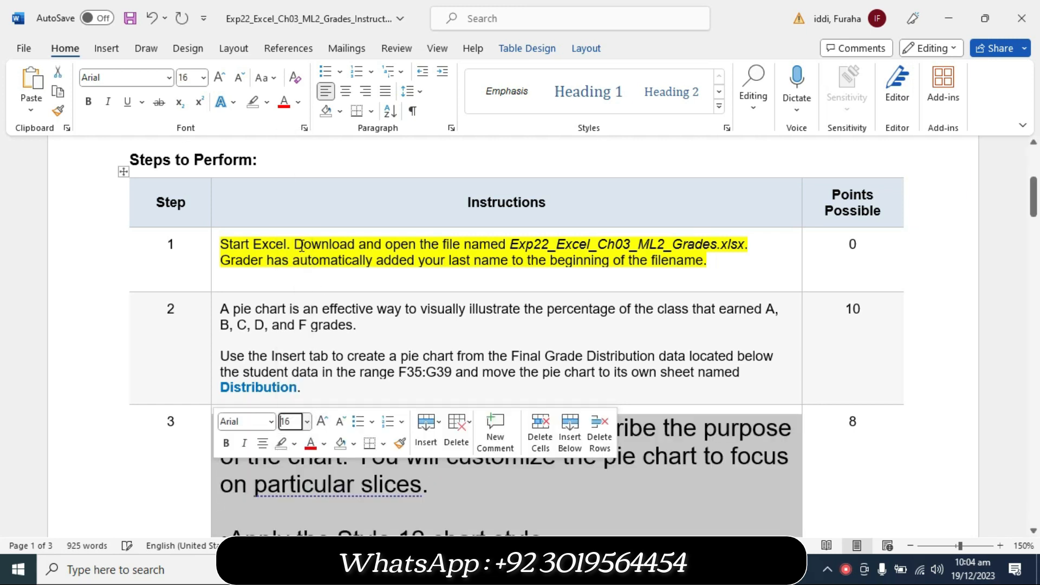
click(294, 447)
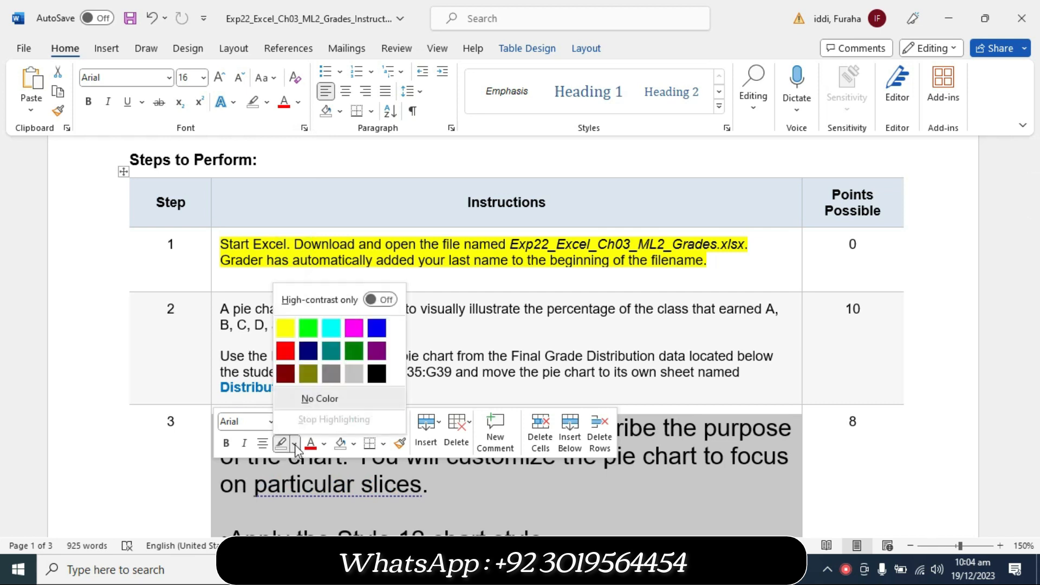
click(286, 328)
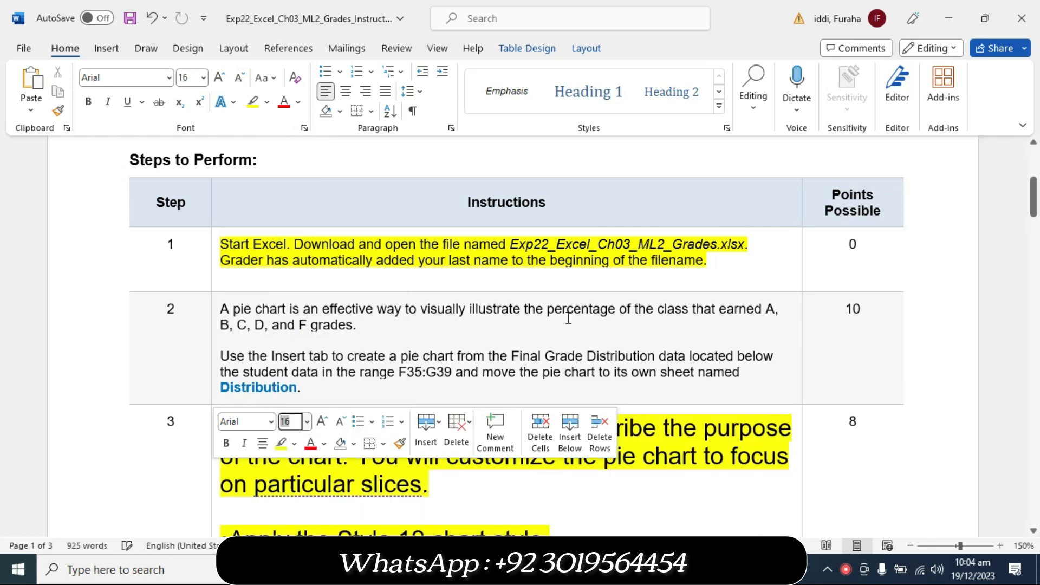
- Highlight the step 3 bullet "Apply the Style 12 chart style" in turquoise
scroll(1035, 214, down, 1)
drag(1037, 214, 1037, 231)
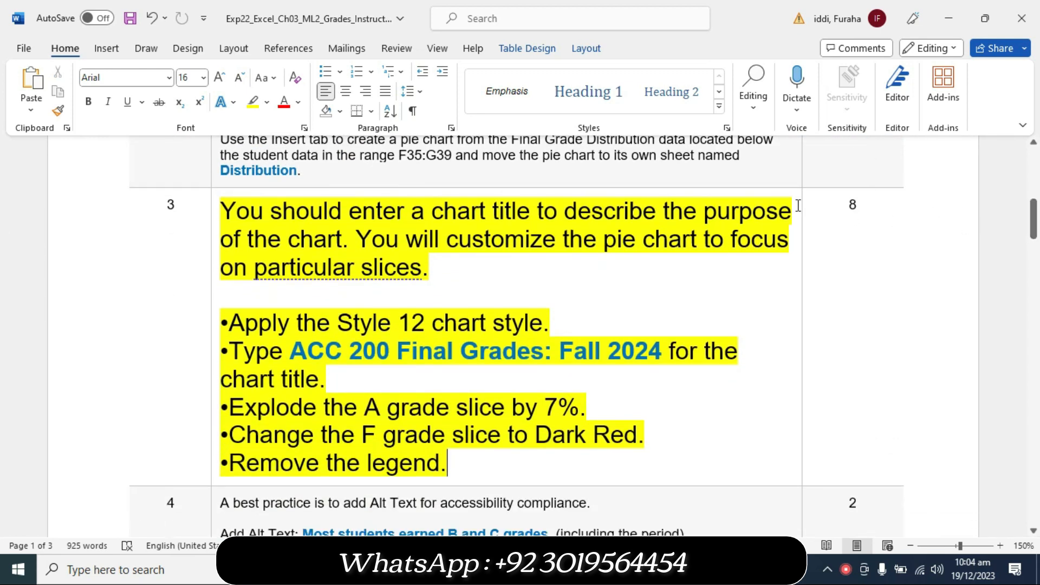
drag(230, 321, 542, 329)
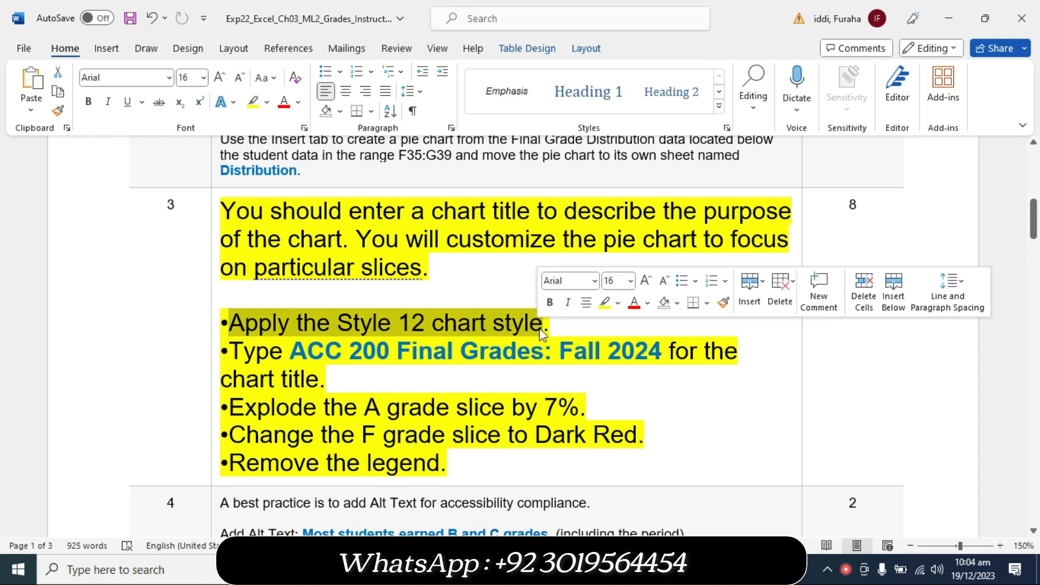
click(619, 304)
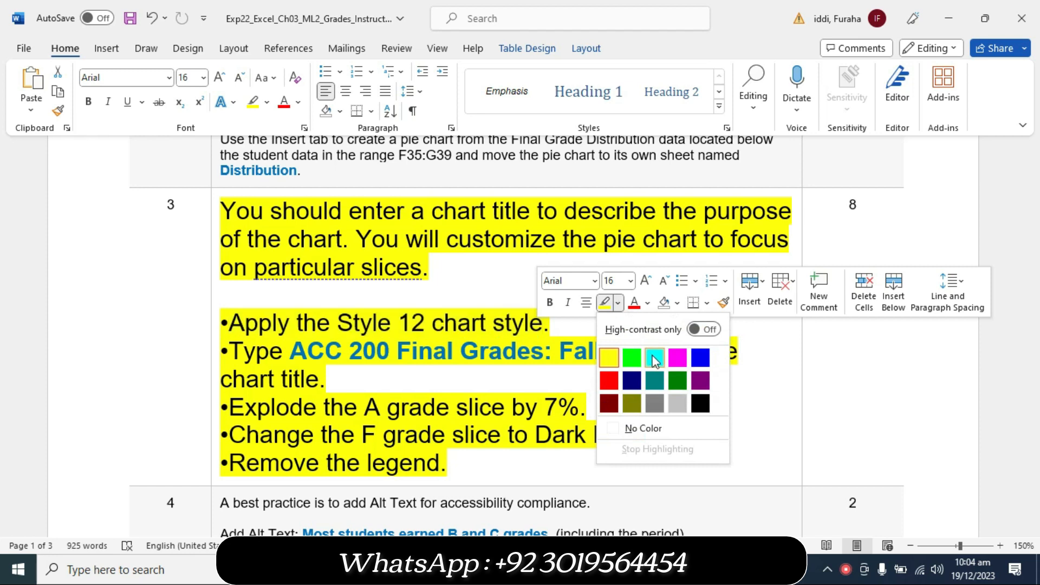
click(655, 358)
- Reread the chart style bullet, then switch to Excel and apply Style 12 to the pie chart on the Distribution sheet
drag(286, 330, 543, 325)
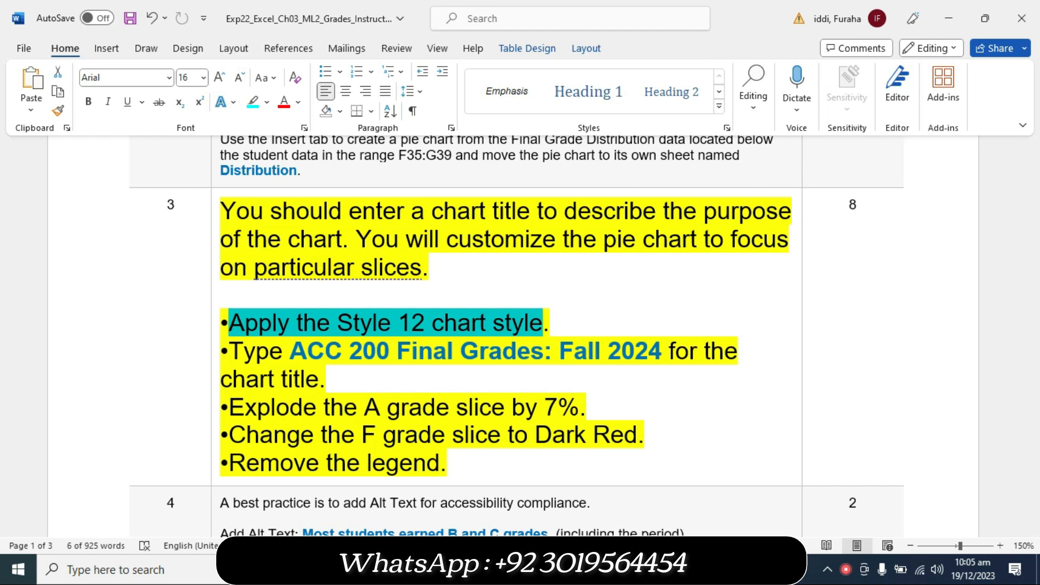
click(612, 570)
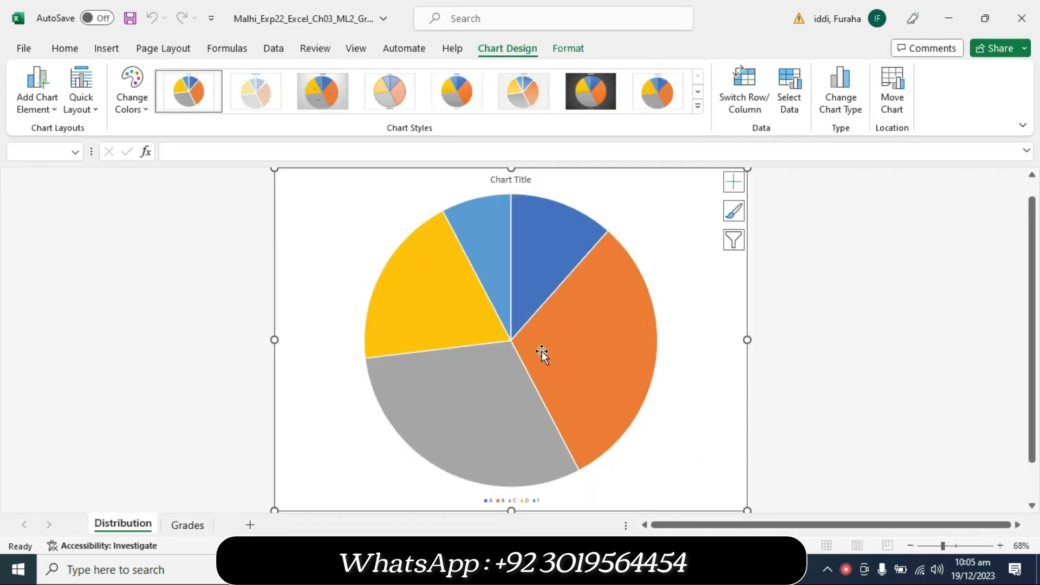
click(698, 107)
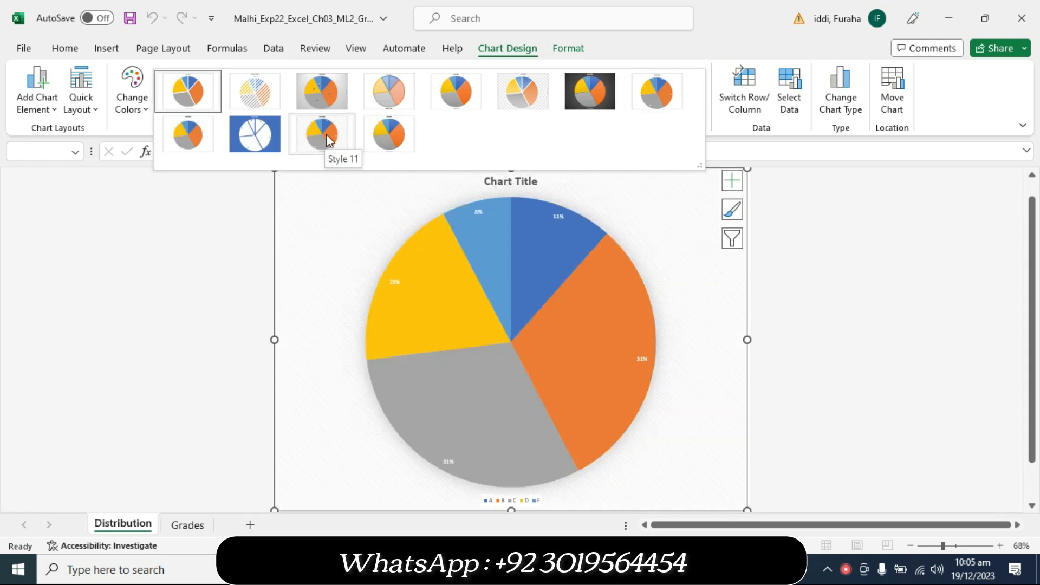
click(401, 141)
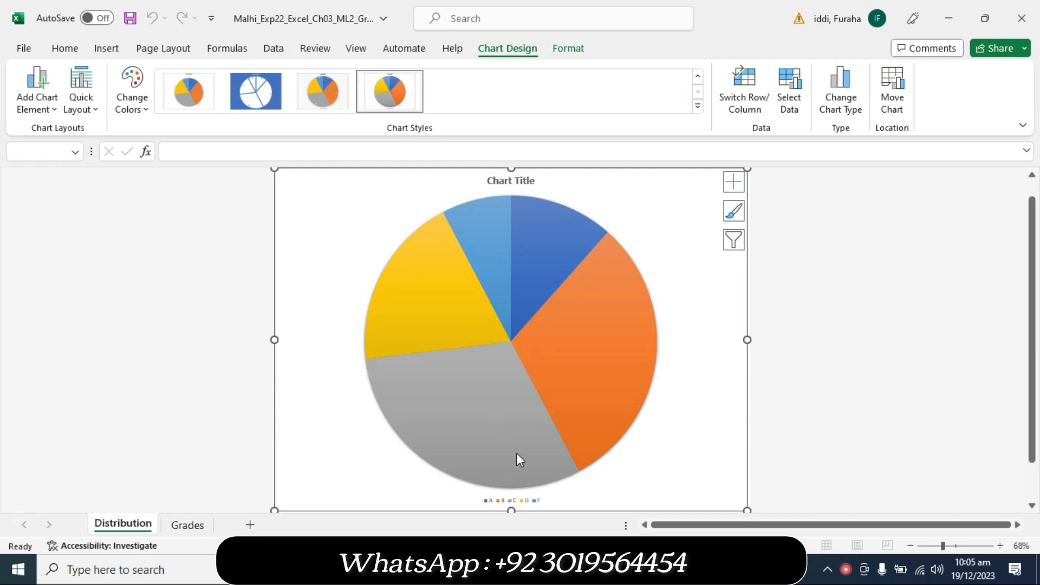
- Return to Word and highlight the step 3 chart title bullet, from "Type" through "chart title", in turquoise
key(alt+Tab)
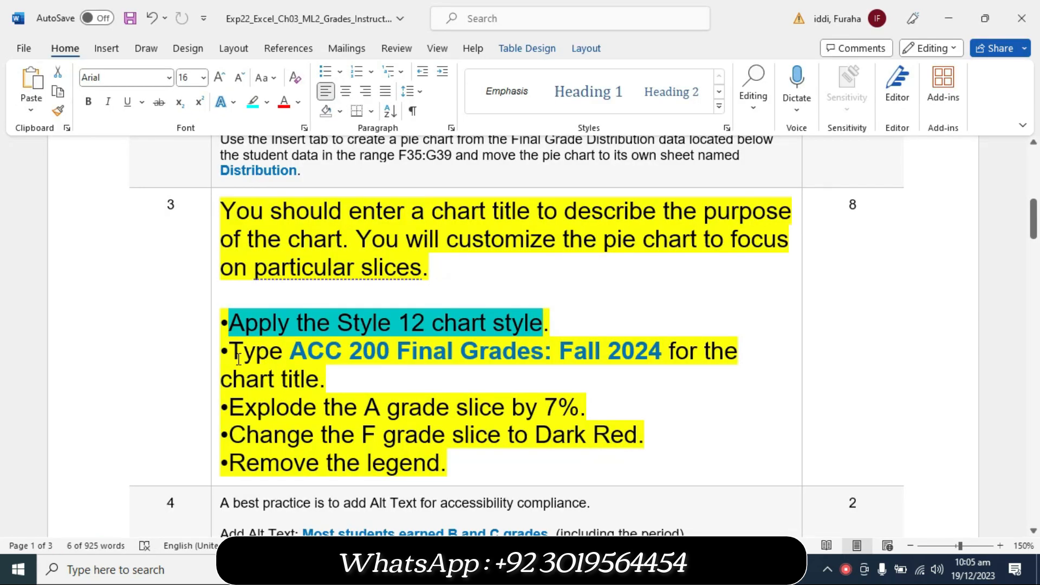
drag(232, 351, 320, 379)
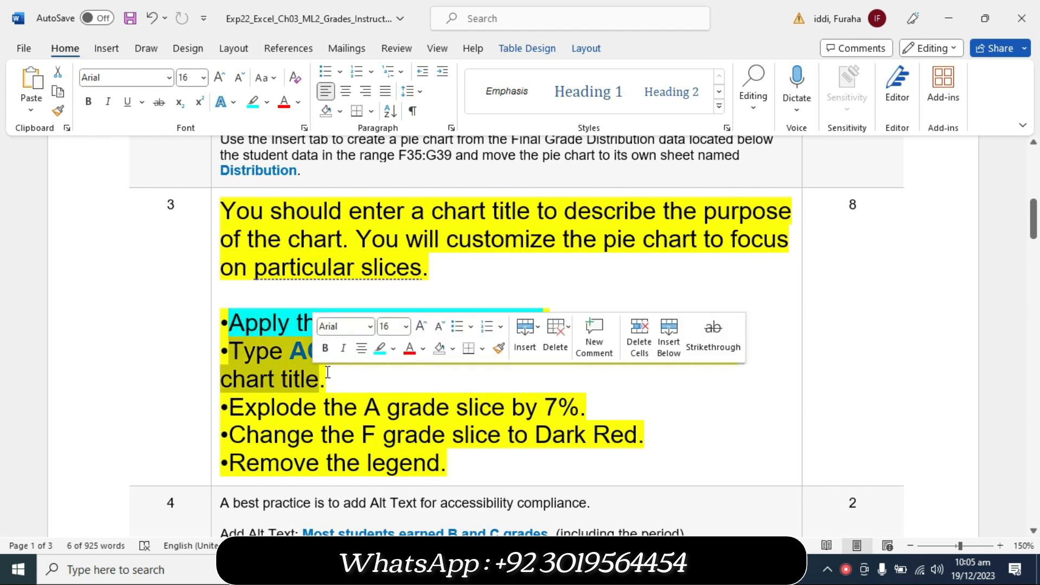
click(382, 349)
click(384, 388)
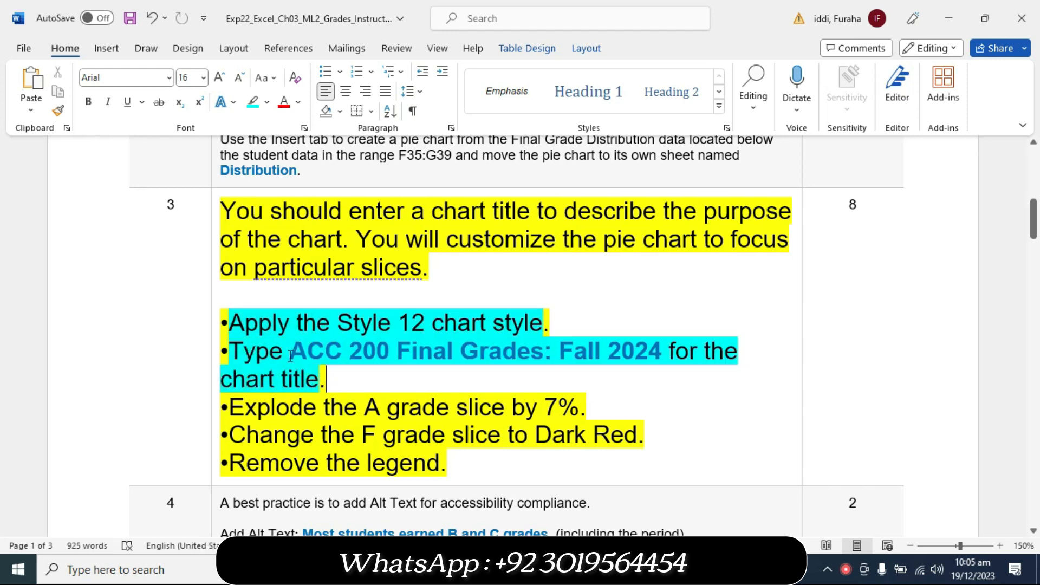
- Copy "ACC 200 Final Grades: Fall 2024" from step 3 and paste it as text only over the pie chart's title in Excel
drag(291, 353, 643, 358)
key(ctrl+c)
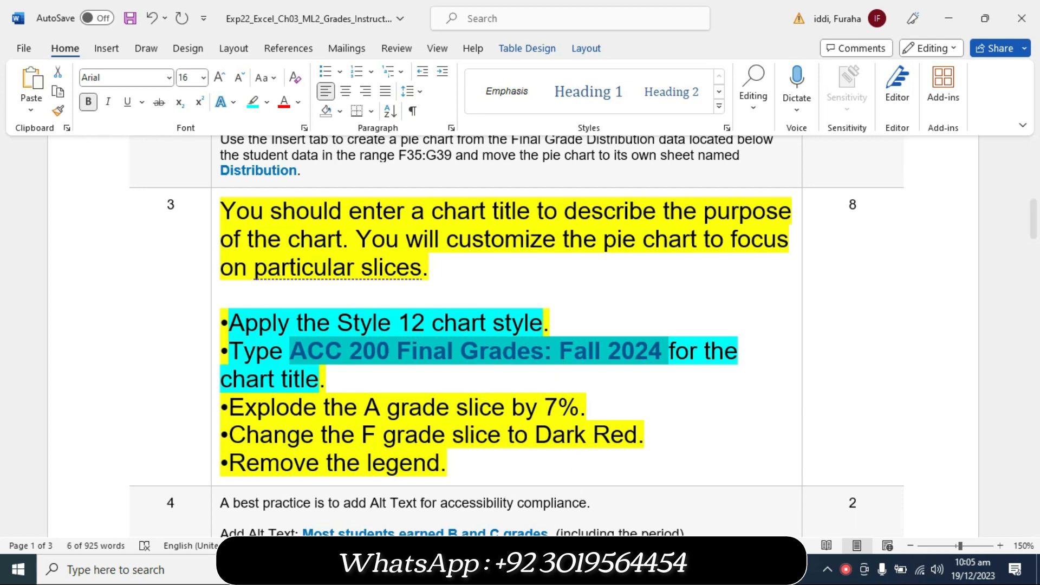
click(611, 570)
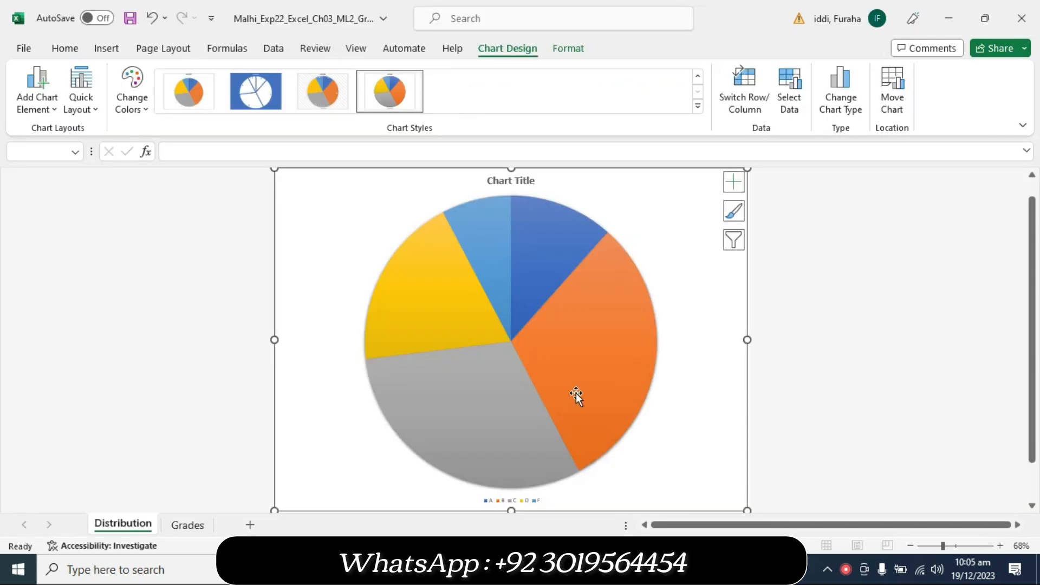
click(519, 182)
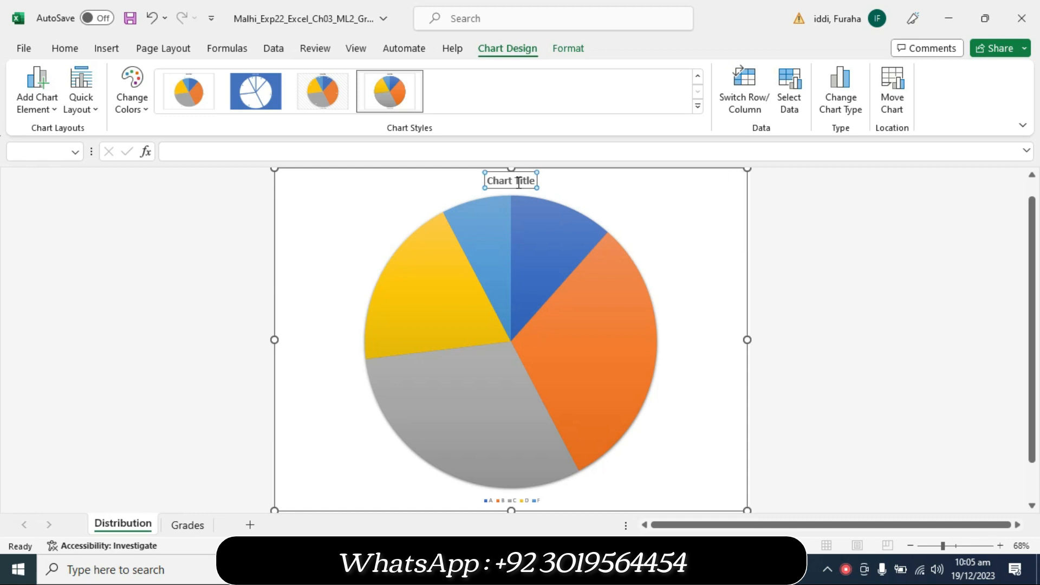
key(ctrl+a)
key(ctrl+v)
click(610, 198)
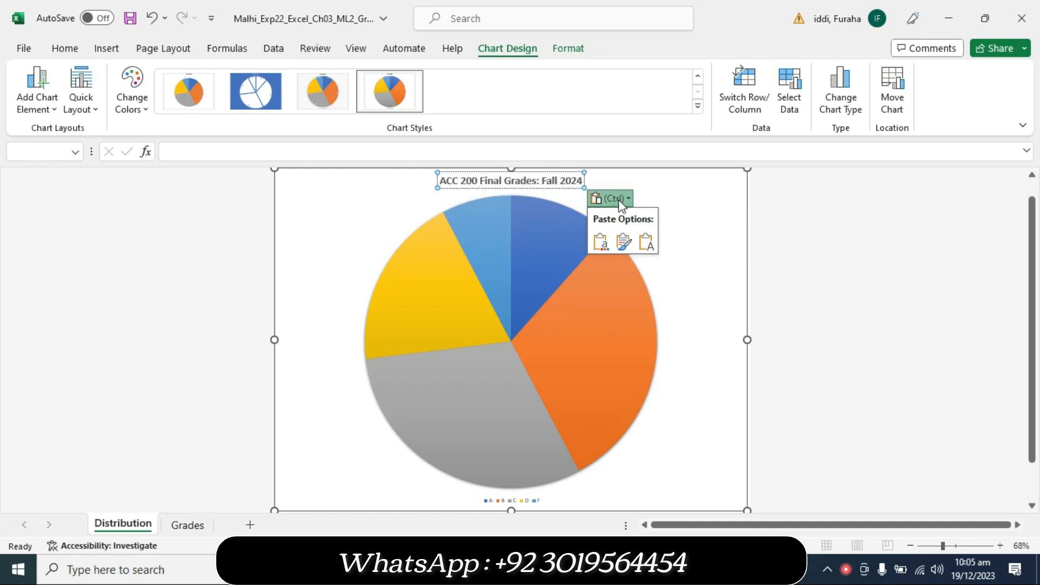
click(645, 245)
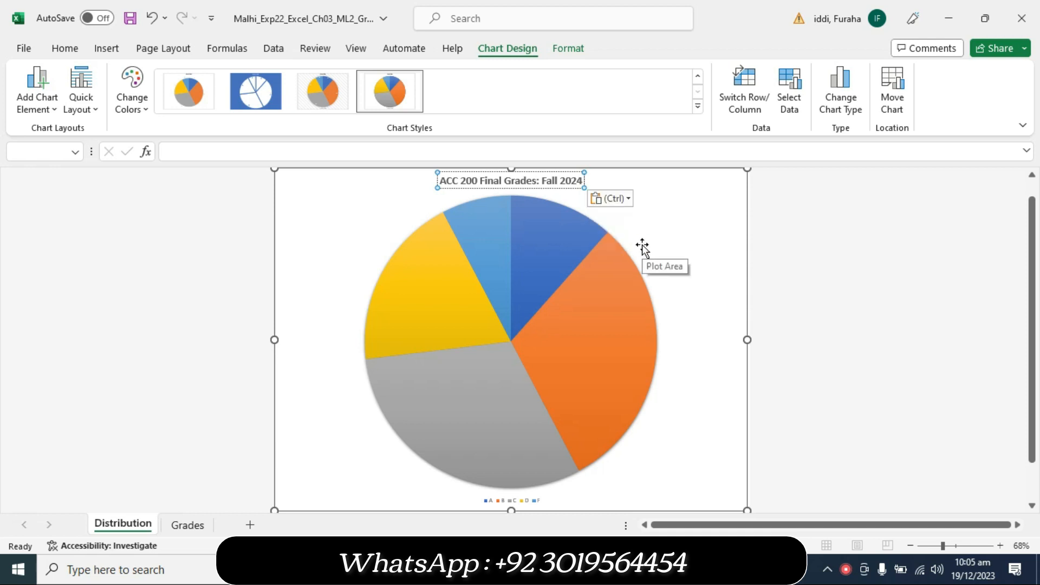
key(ctrl+a)
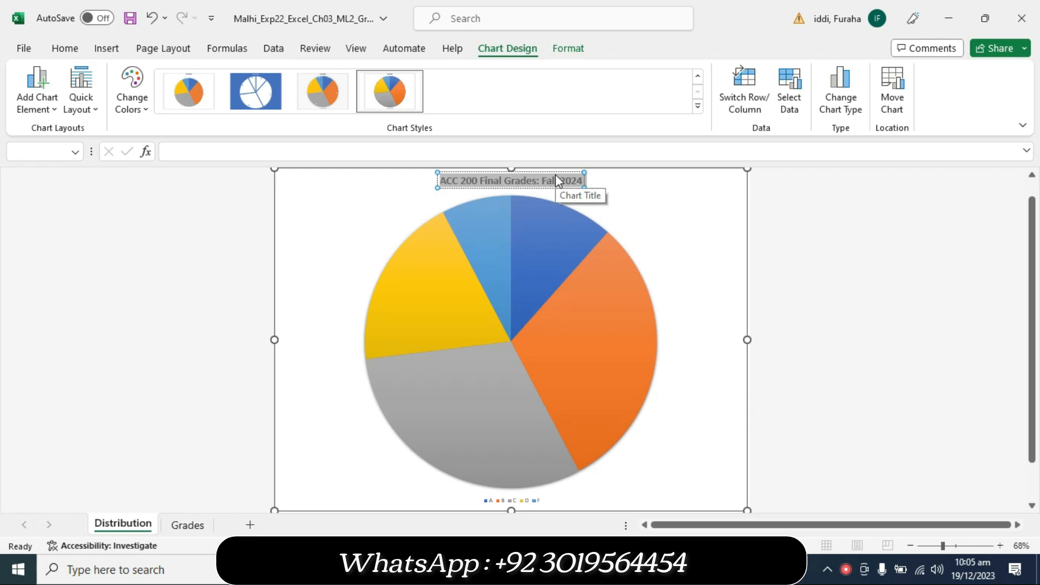
click(573, 179)
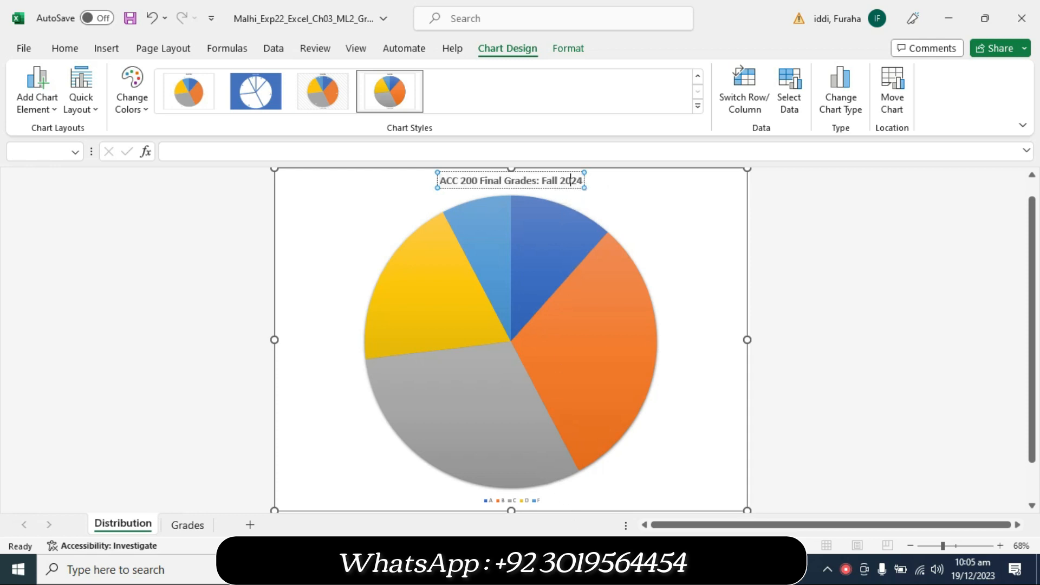
- Switch to Word, highlight the step 3 bullet "Explode the A grade slice by 7%." in turquoise, and reread it
key(alt+Tab)
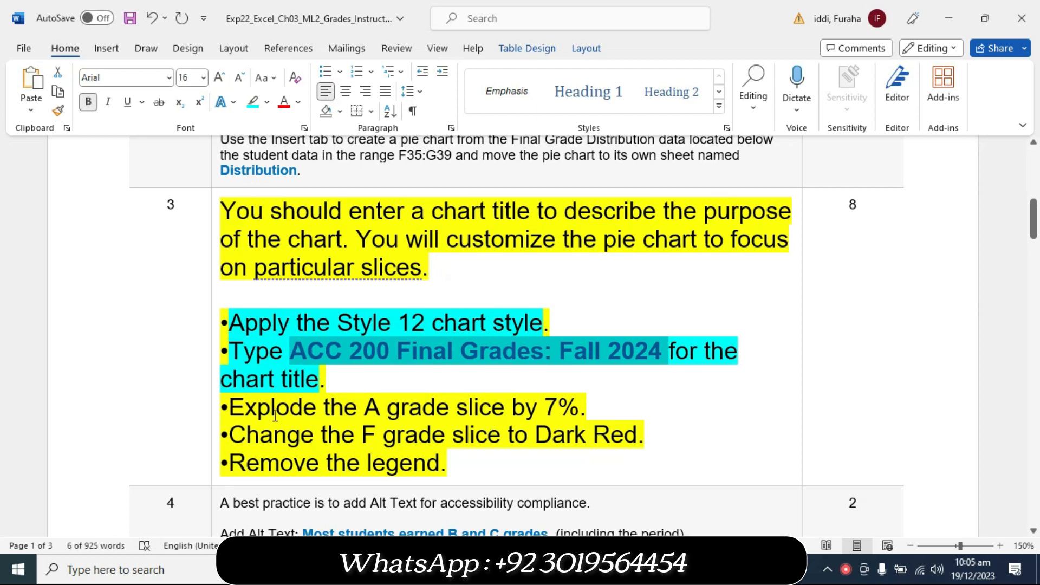
drag(238, 412, 586, 418)
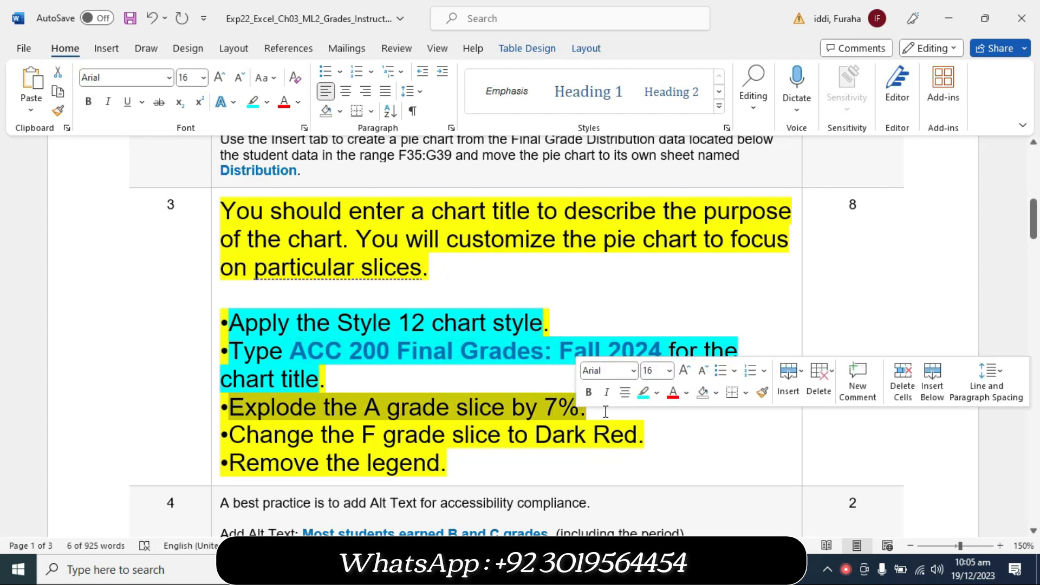
click(642, 393)
drag(325, 399, 557, 406)
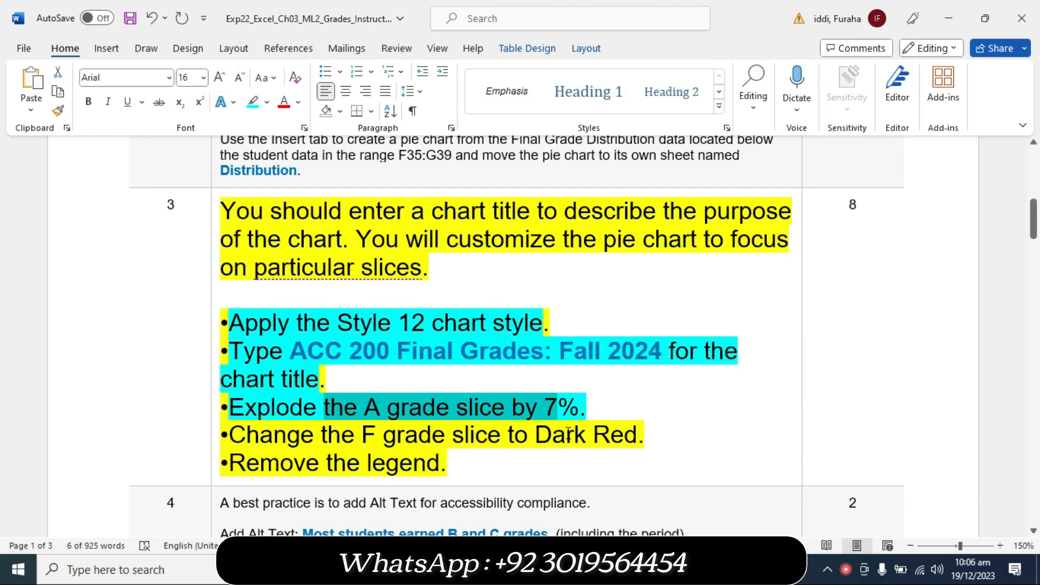
- Switch to Excel, select only the A grade slice of the pie chart, and open its data point formatting options
key(alt+Tab)
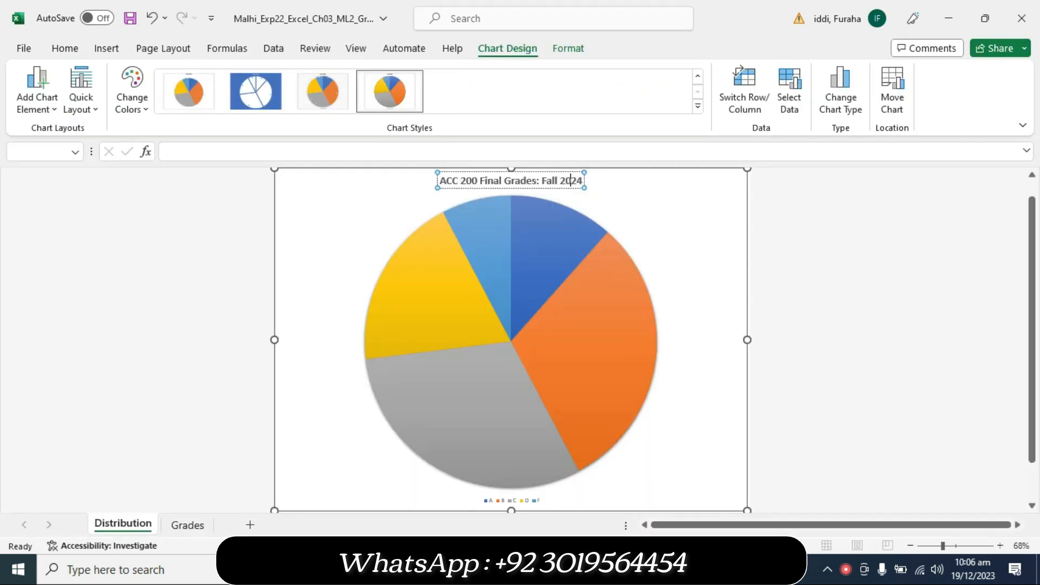
mouse_move(467, 307)
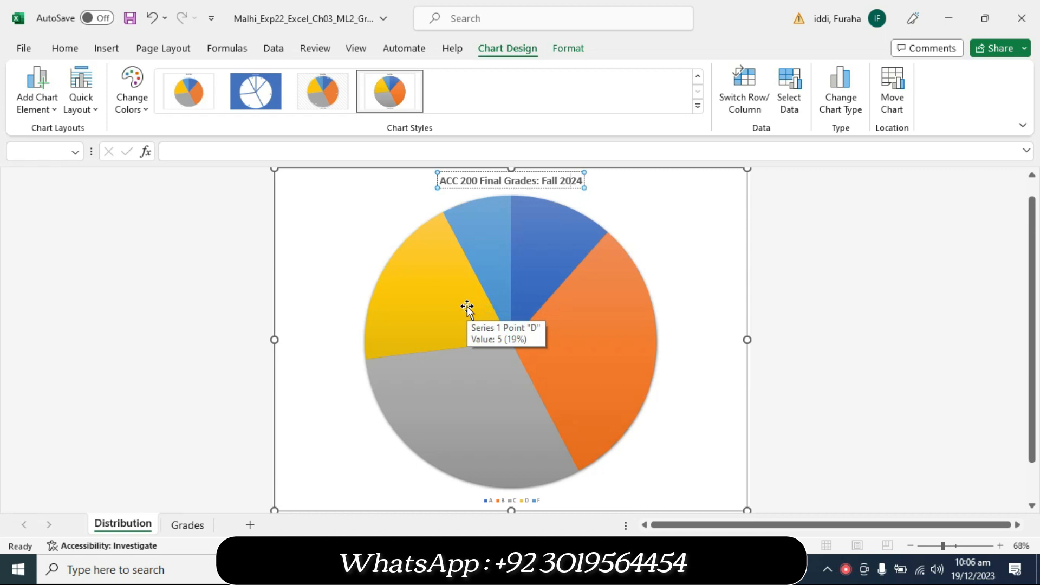
mouse_move(534, 265)
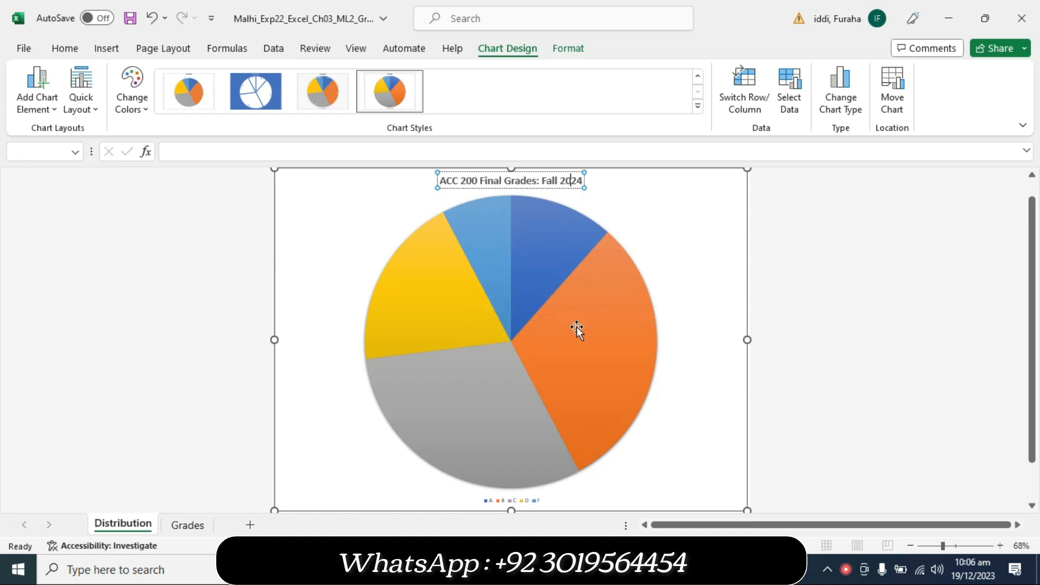
mouse_move(481, 400)
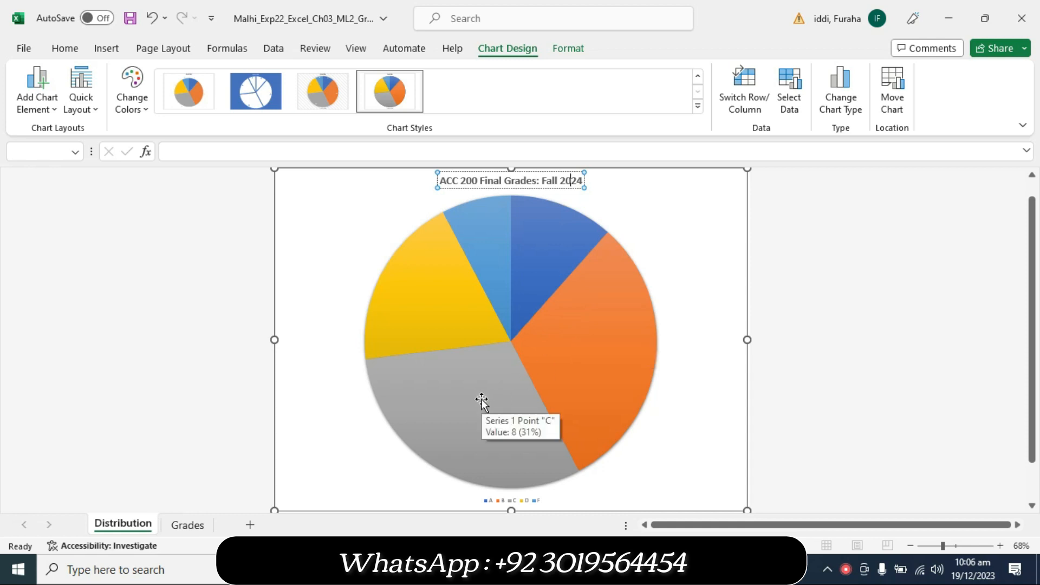
click(548, 243)
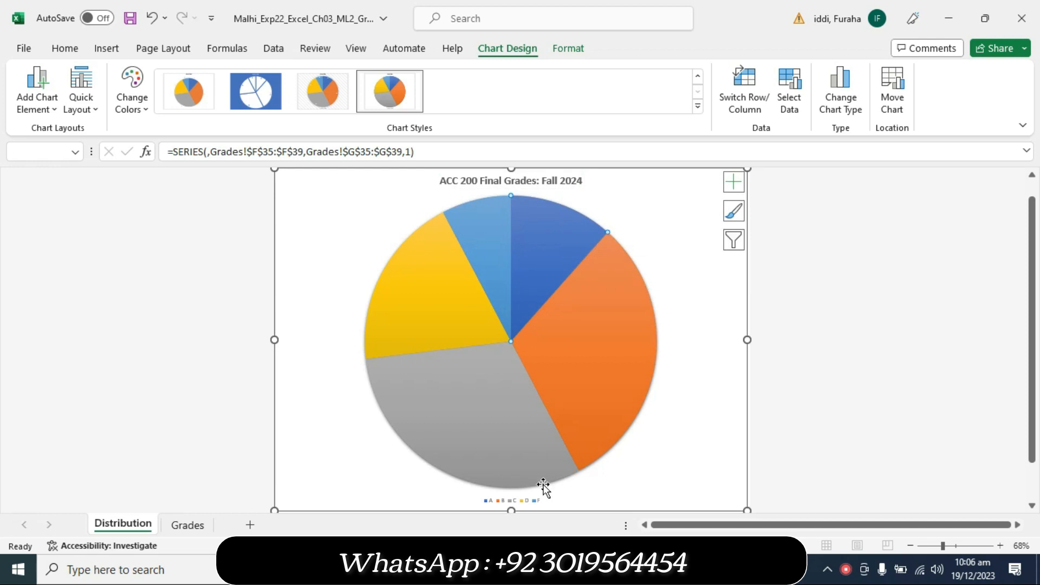
click(528, 570)
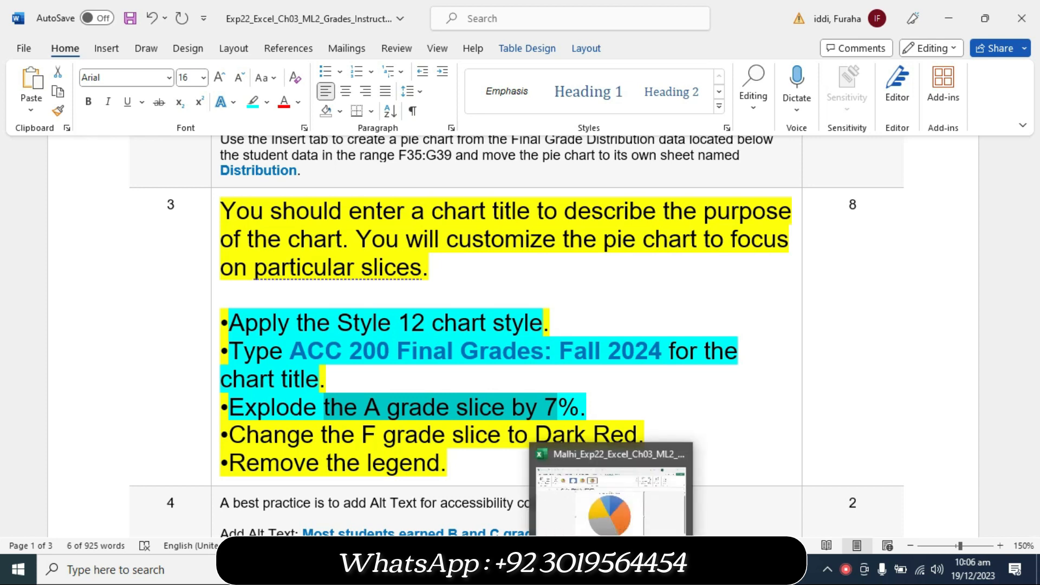
click(596, 498)
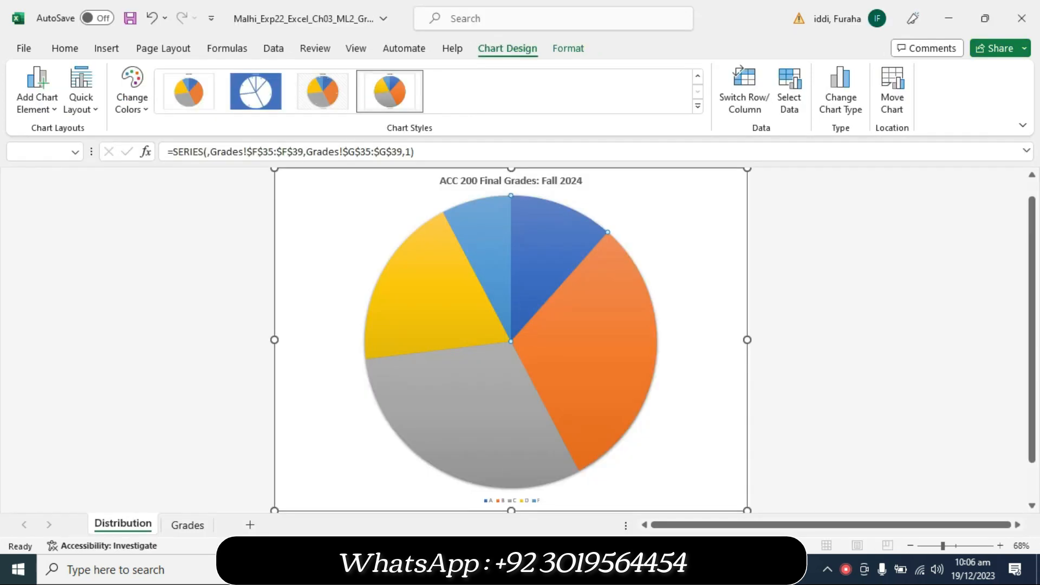
double_click(551, 254)
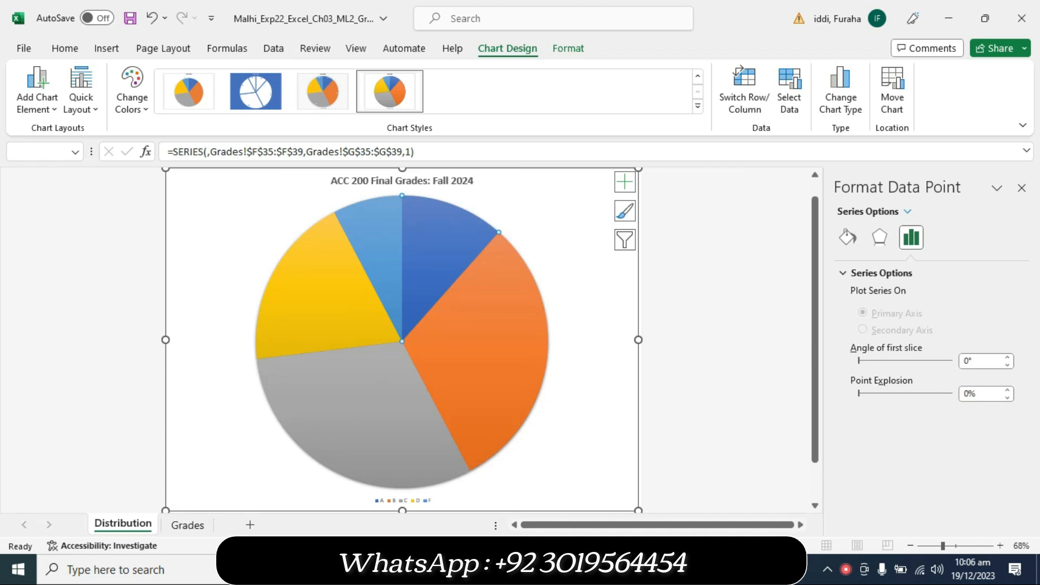
key(alt+Tab)
key(alt+Tab)
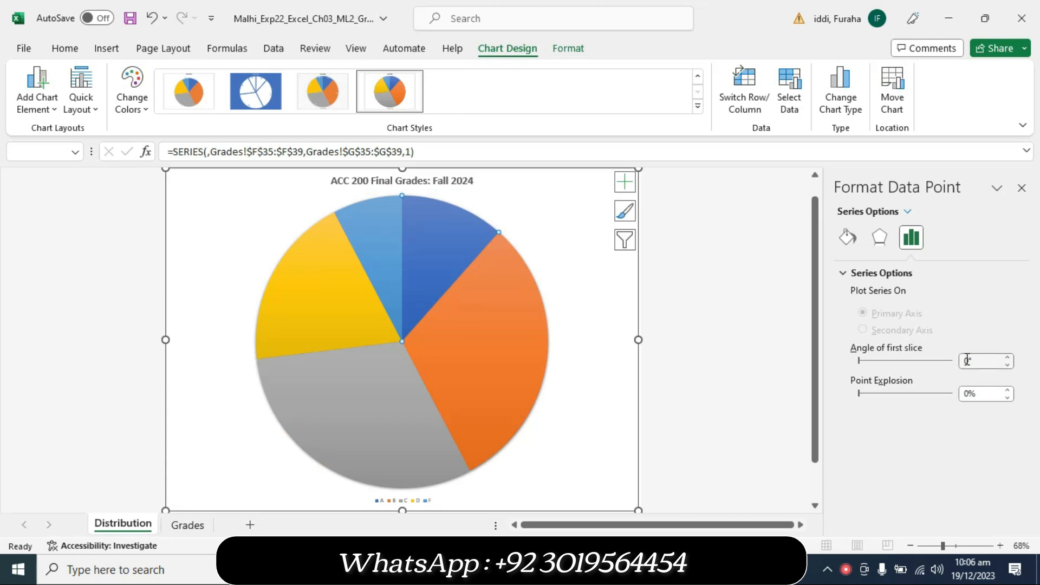
- Set the A grade slice's point explosion to 7%, keeping the angle of the first slice at 0°
click(969, 360)
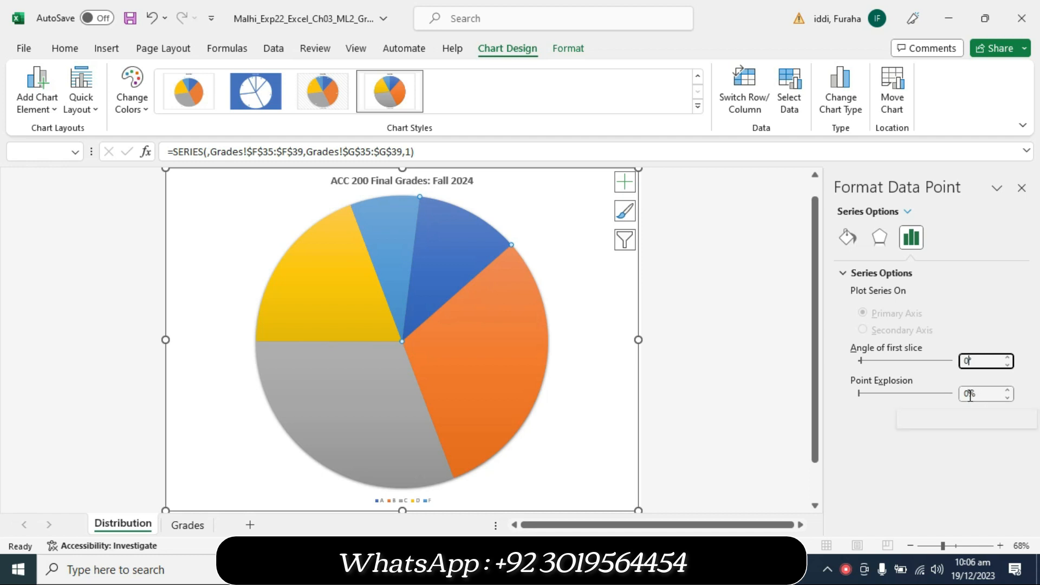
click(970, 395)
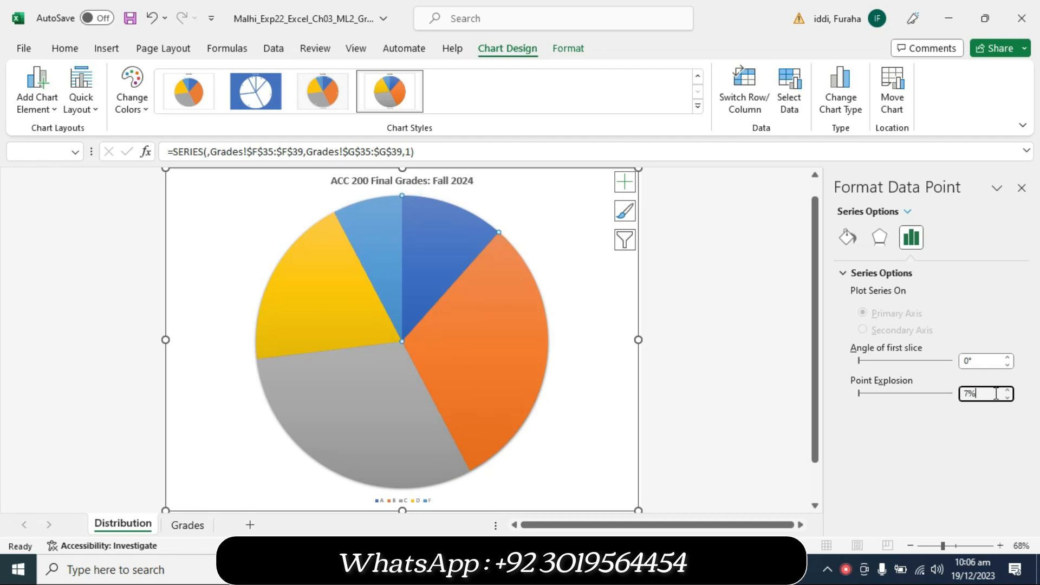
text(7%)
key(Return)
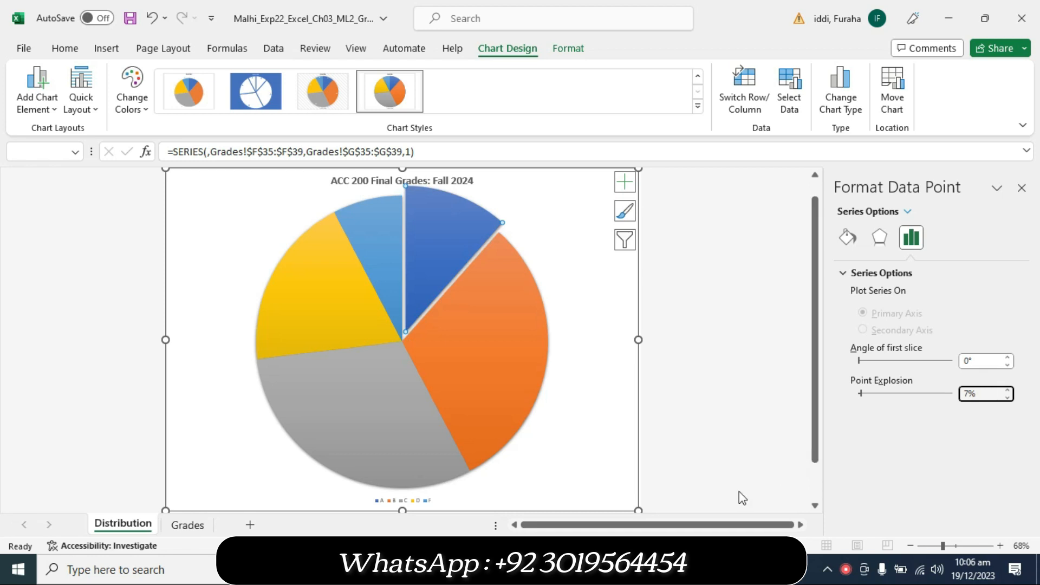
- Switch to Word, highlight the step 3 bullet "Change the F grade slice to Dark Red" in turquoise, and reread it
key(alt+Tab)
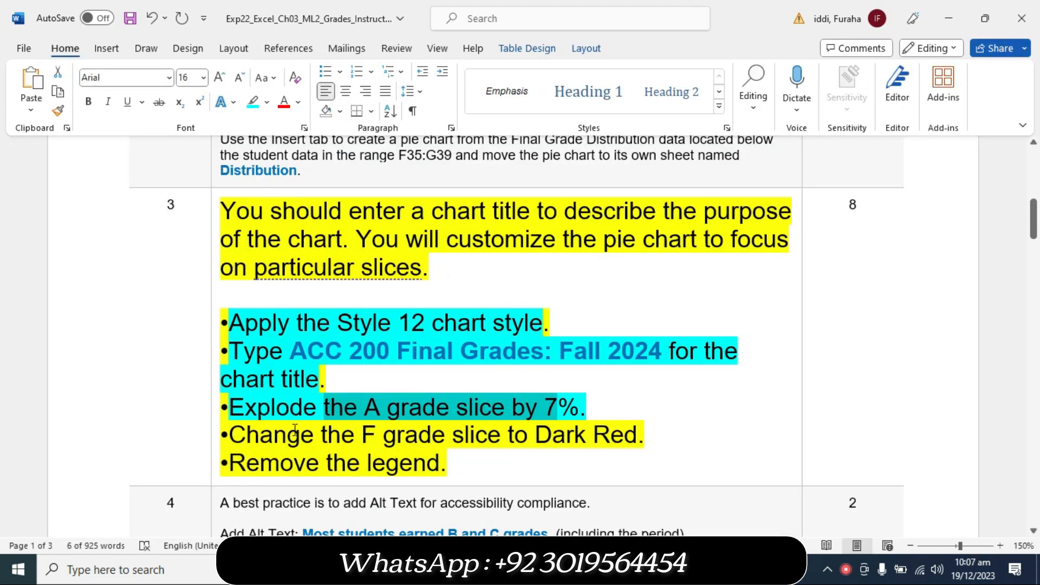
drag(229, 435, 632, 424)
click(670, 399)
drag(310, 442, 618, 454)
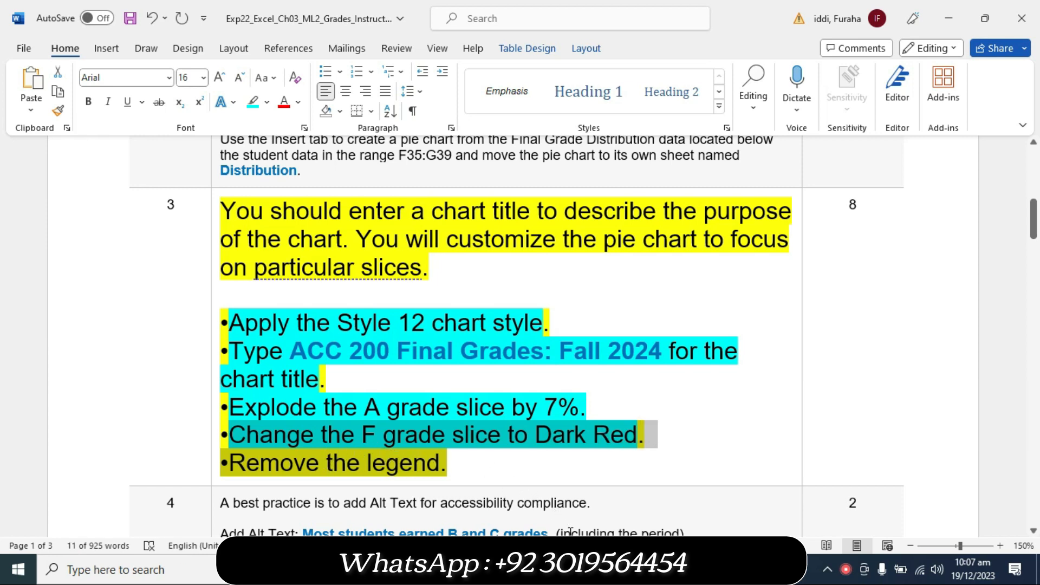
- Switch to Excel and give the pie chart's F grade slice a solid fill in the standard color Dark Red
key(alt+Tab)
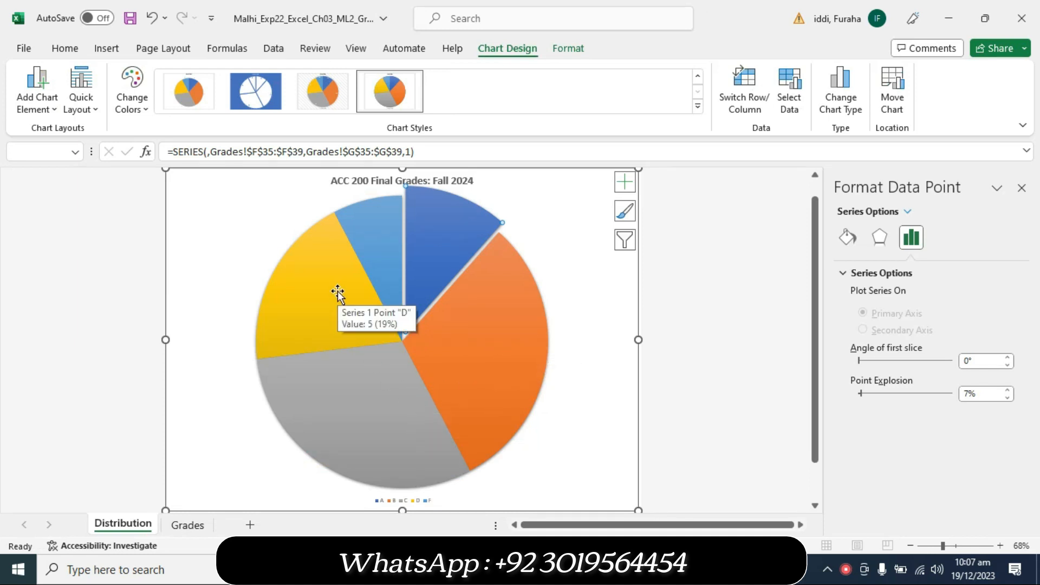
click(385, 269)
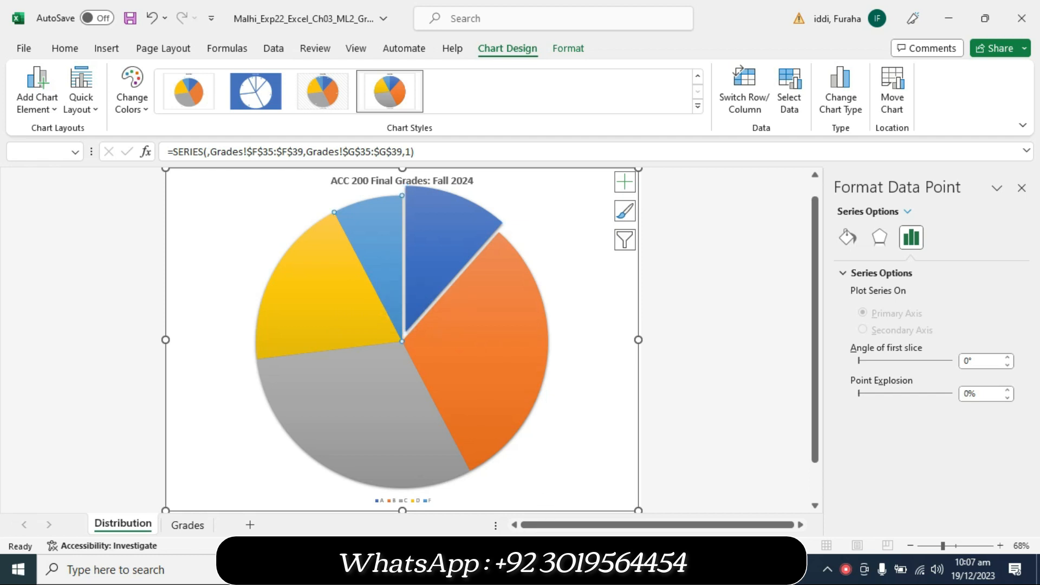
click(563, 570)
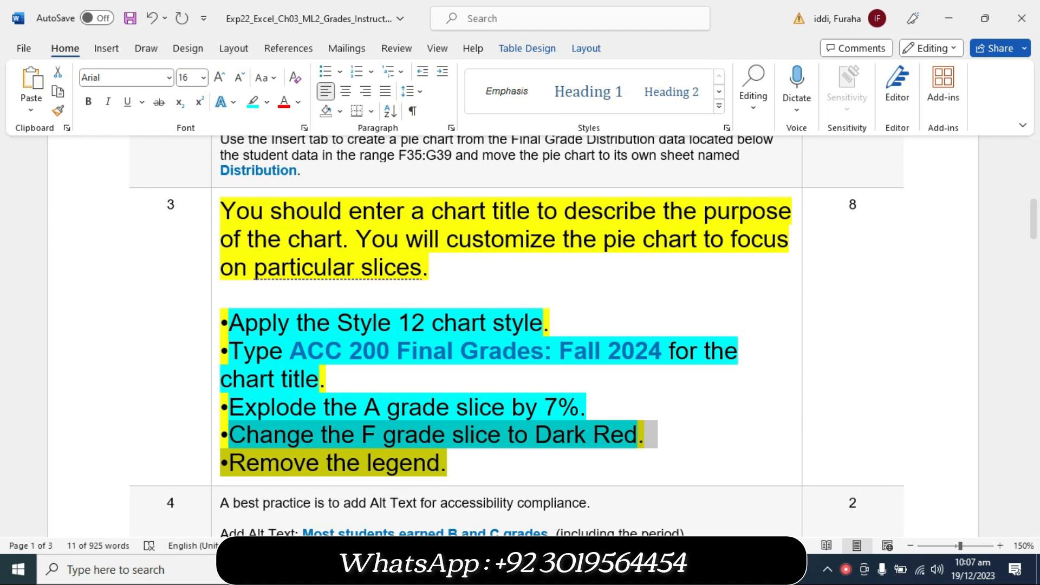
click(624, 570)
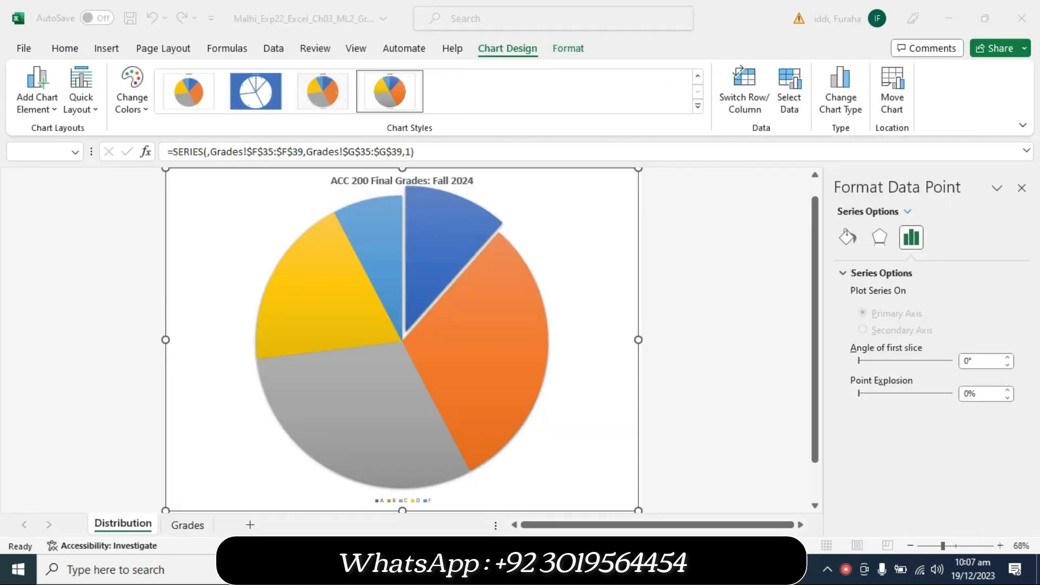
click(849, 244)
click(859, 277)
click(856, 313)
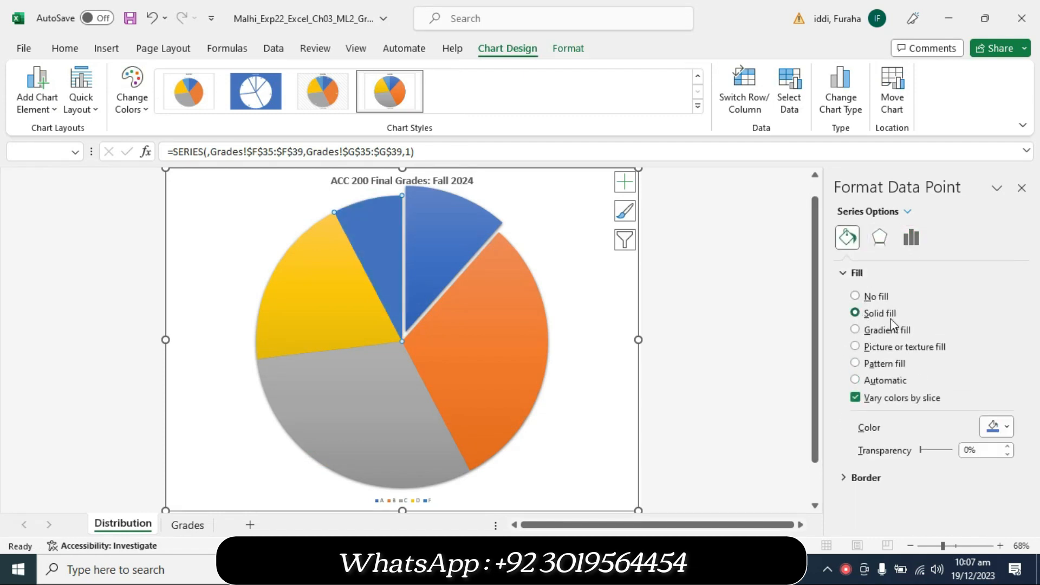
click(1006, 427)
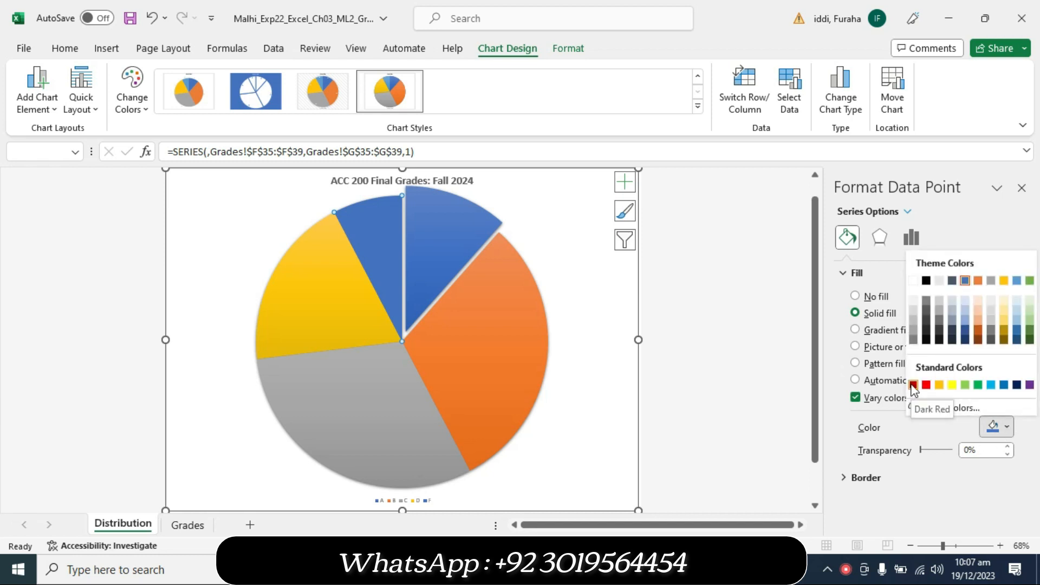
click(914, 384)
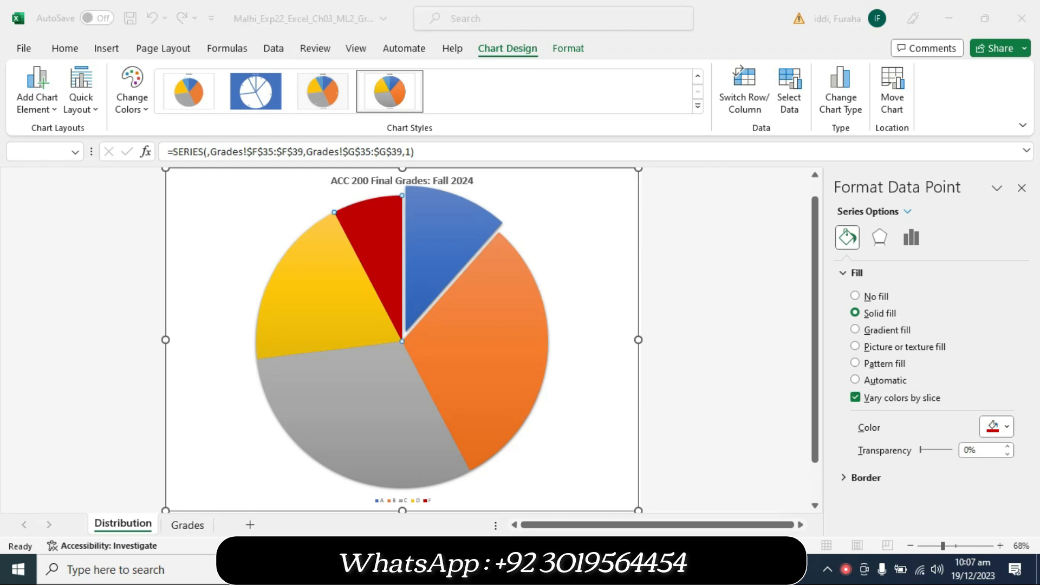
- Return to Word and highlight the step 3 bullet "Remove the legend" in turquoise
click(488, 570)
click(296, 472)
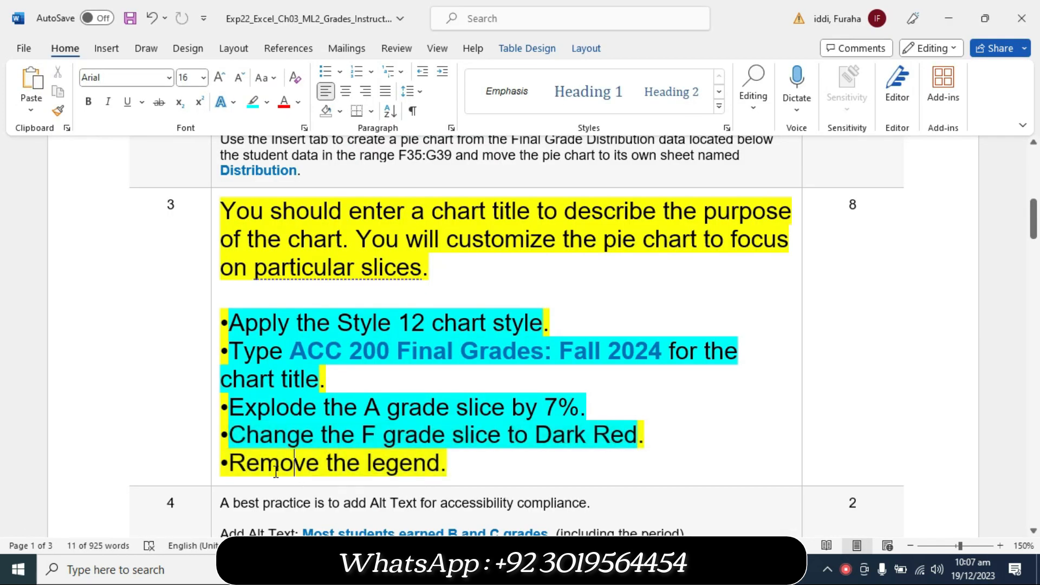
drag(231, 461, 396, 459)
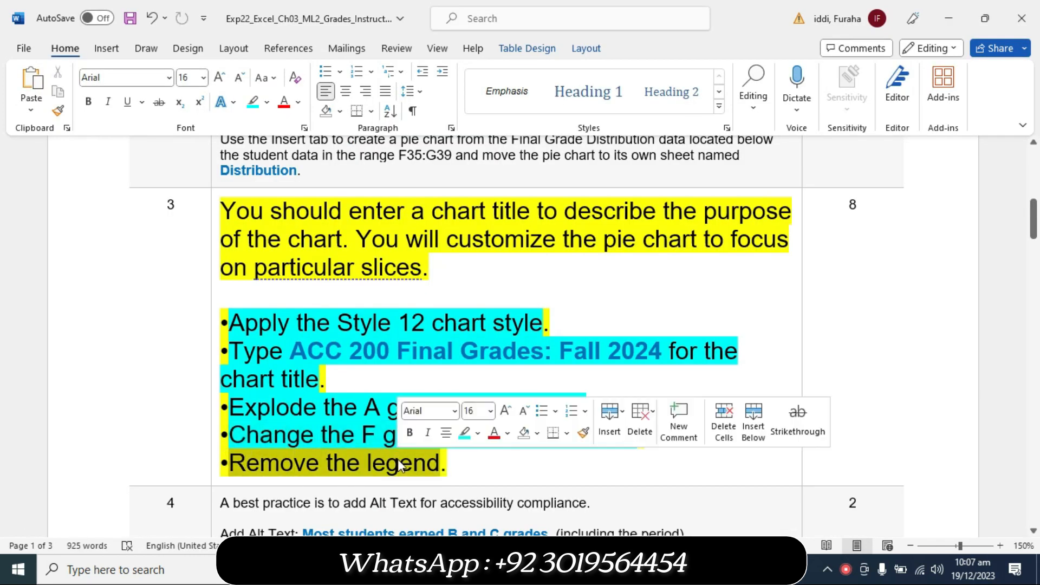
click(464, 433)
drag(328, 463, 439, 464)
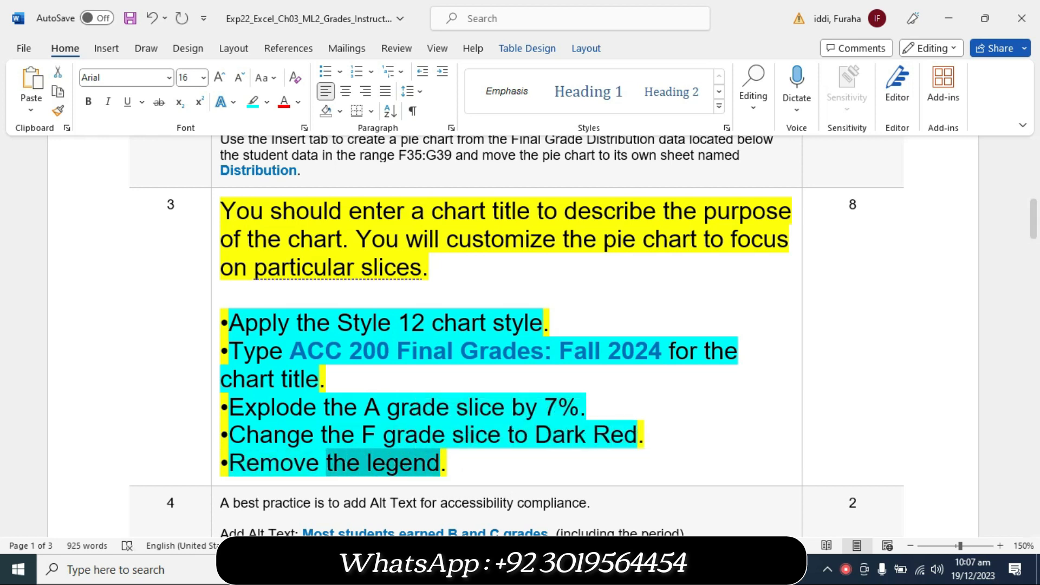
- Switch to Excel and remove the legend from the pie chart on the Distribution sheet
key(alt+Tab)
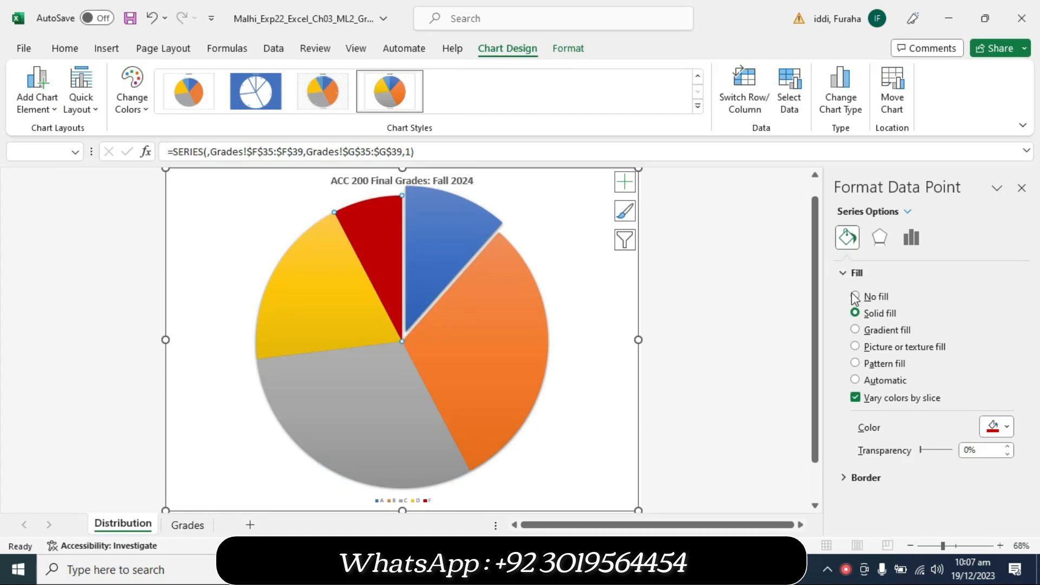
click(625, 182)
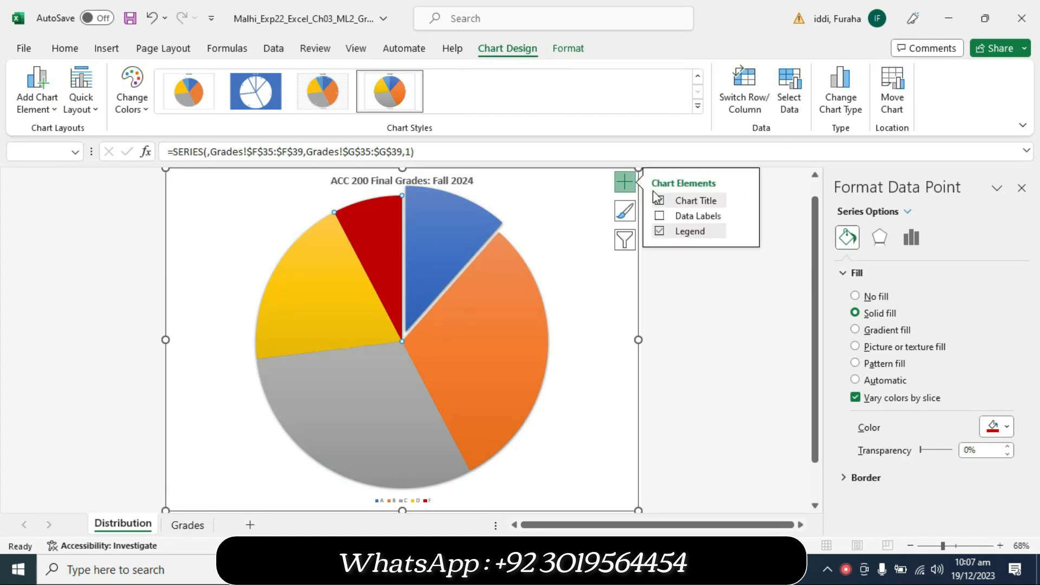
click(659, 232)
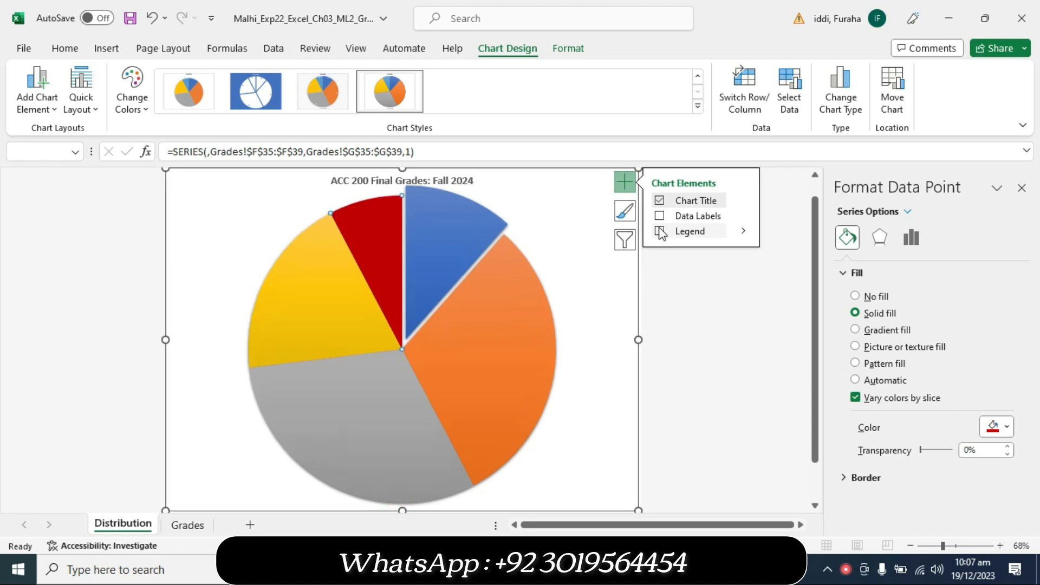
- Switch to Word, enlarge the step 4 alt text instructions to 14 pt, and highlight them in turquoise
click(577, 569)
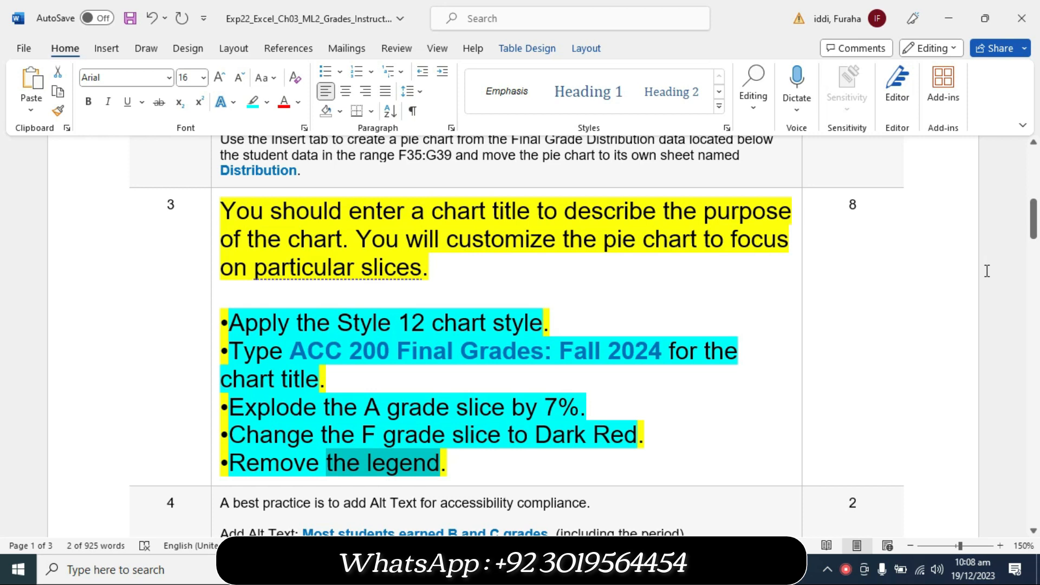
drag(1036, 230, 1037, 248)
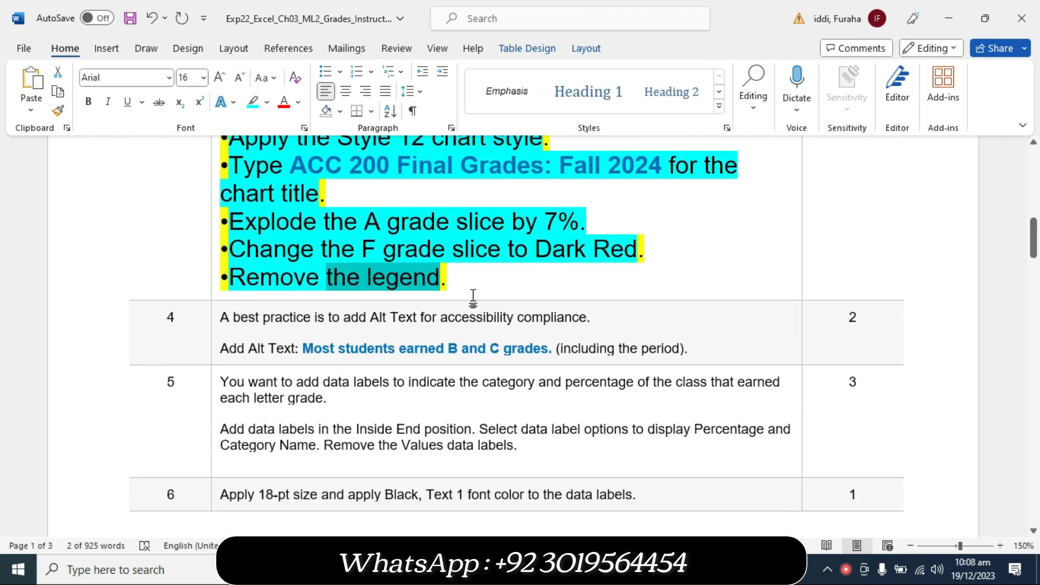
click(215, 360)
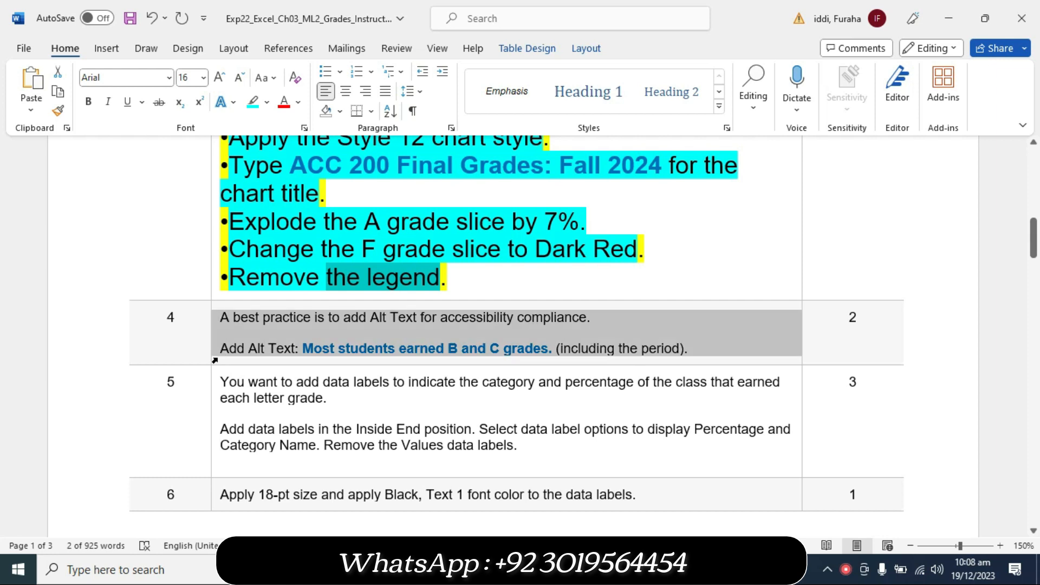
click(310, 311)
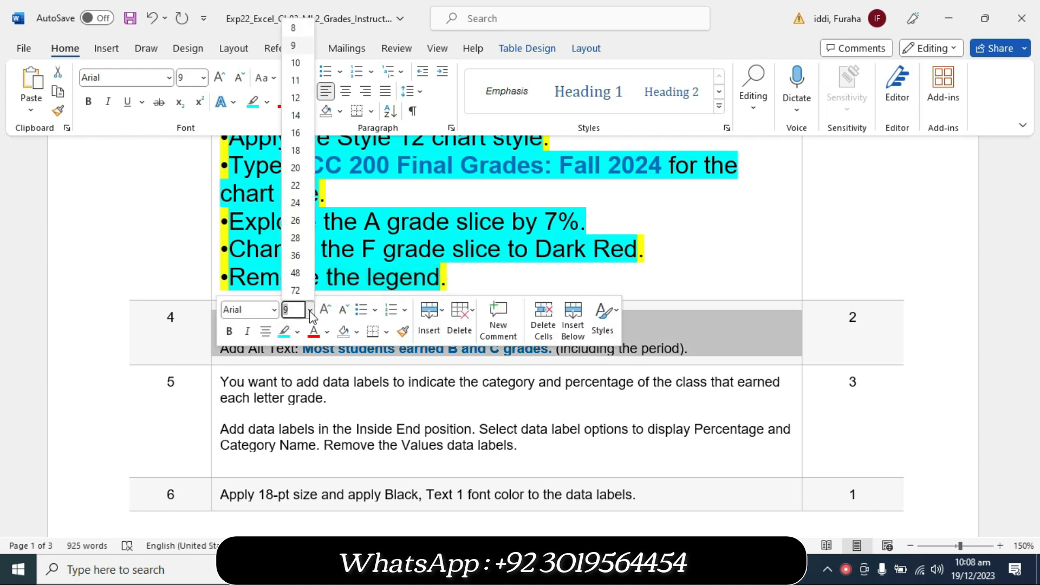
click(300, 117)
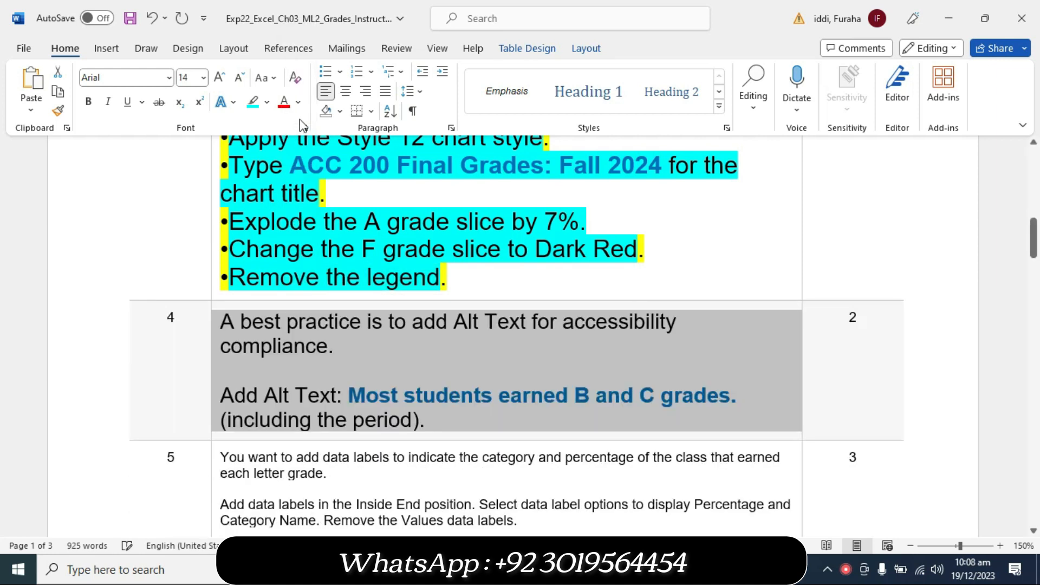
click(253, 103)
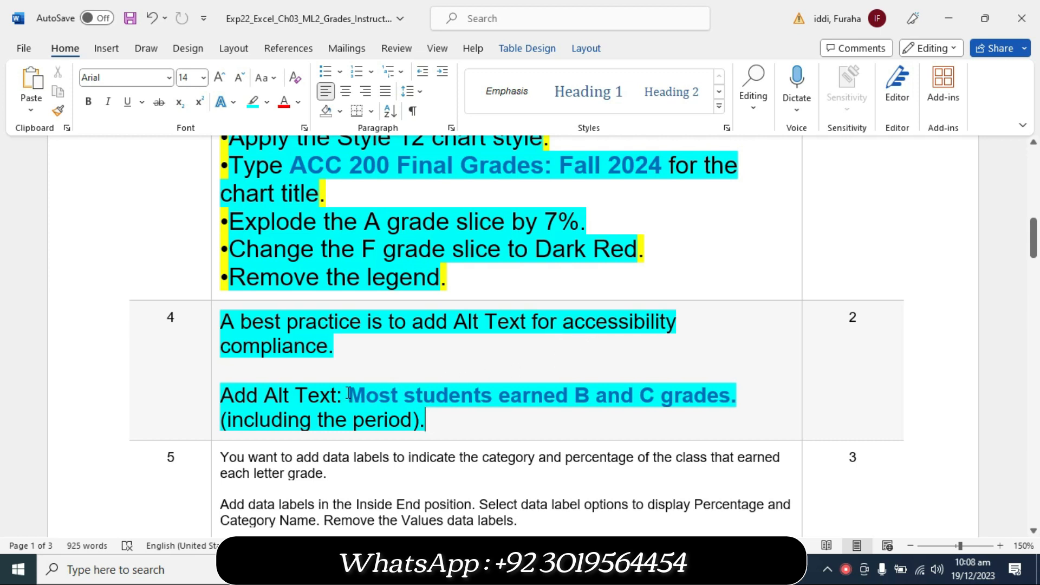
- Copy the step 4 alt text from Word and add "Most students earned B and C grades." as the Excel pie chart's alt text
drag(350, 392, 748, 401)
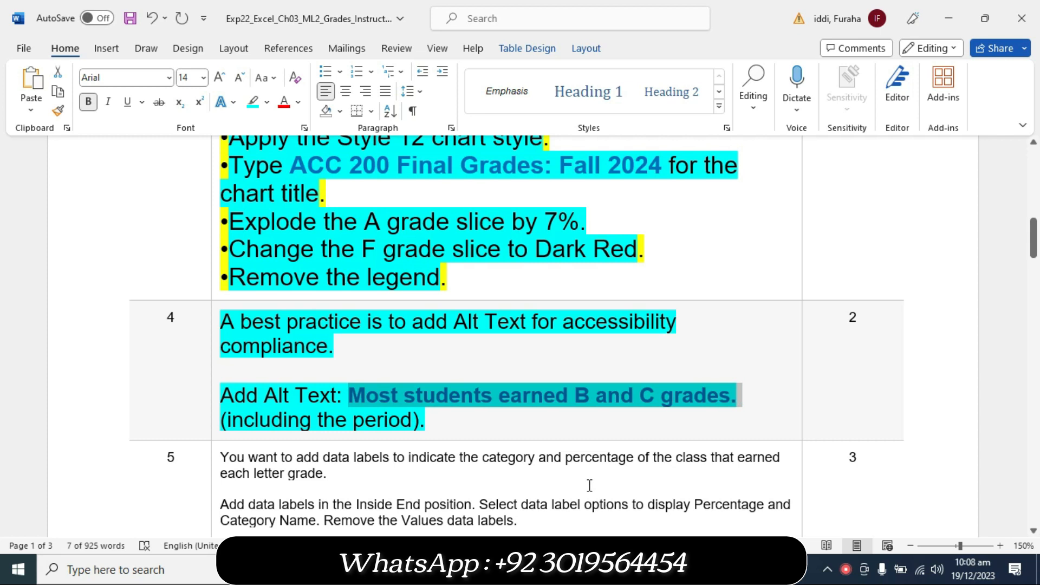
mouse_move(611, 569)
click(611, 501)
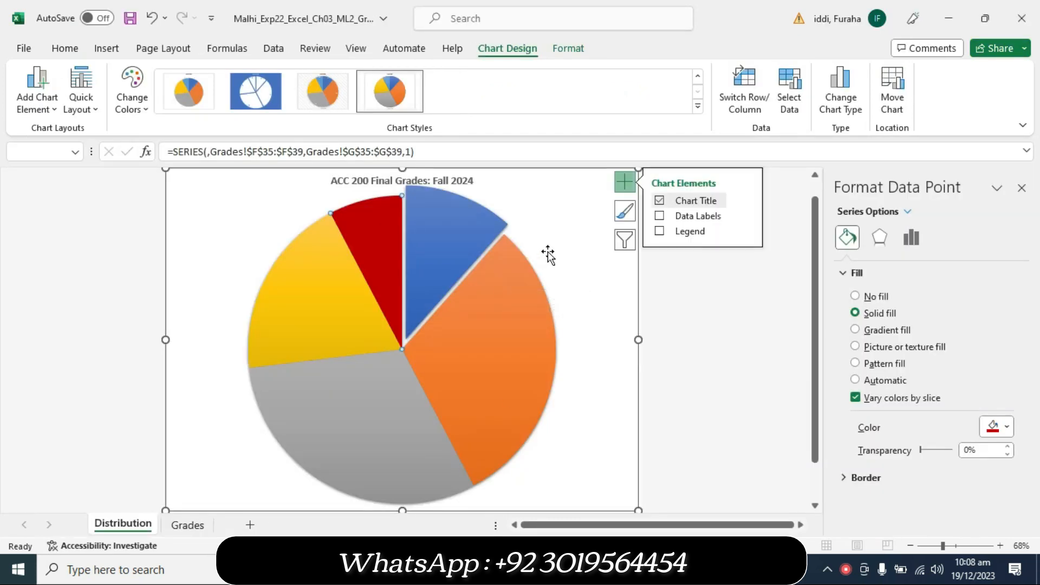
right_click(578, 220)
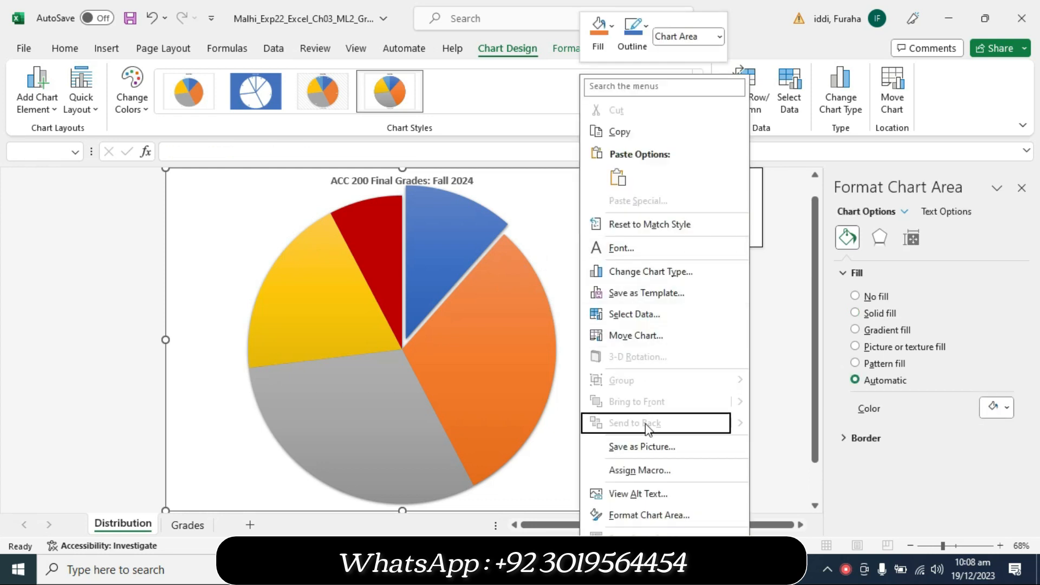
click(633, 500)
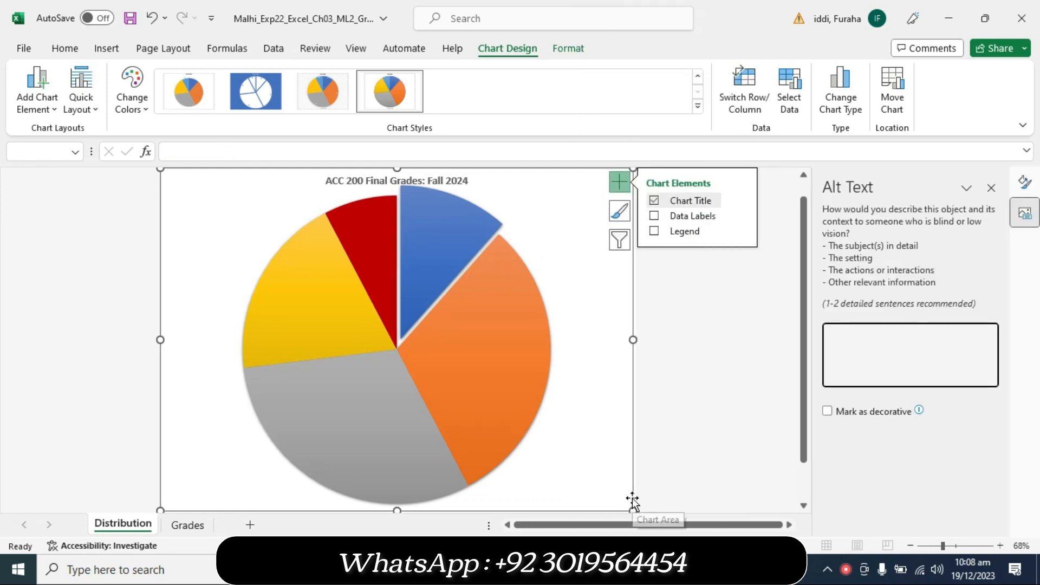
text(Most students earned B and C grades.)
click(633, 500)
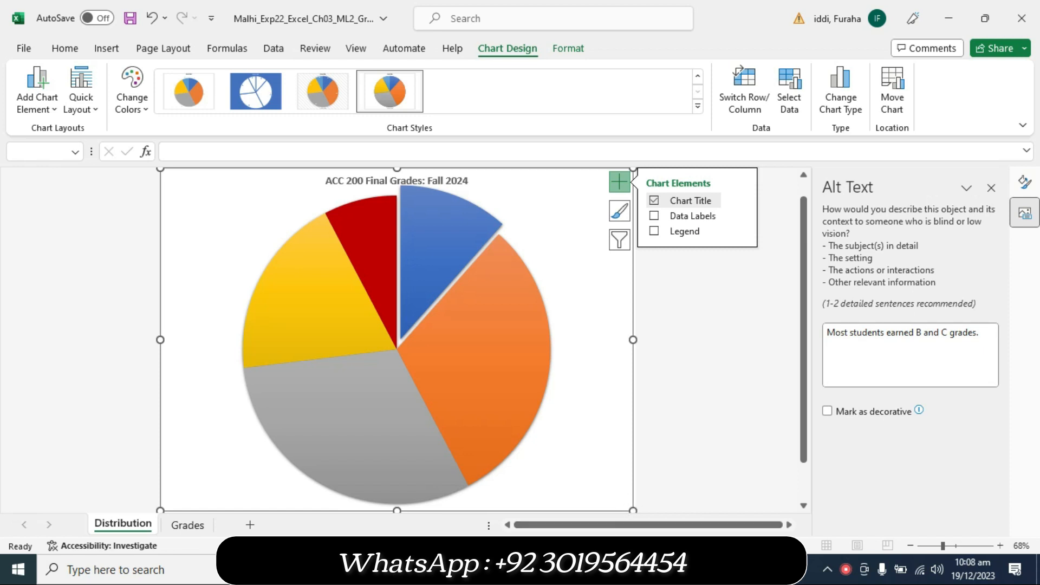
- Return to Word and reset the step 3 instructions to 9 pt with no highlight color
click(575, 570)
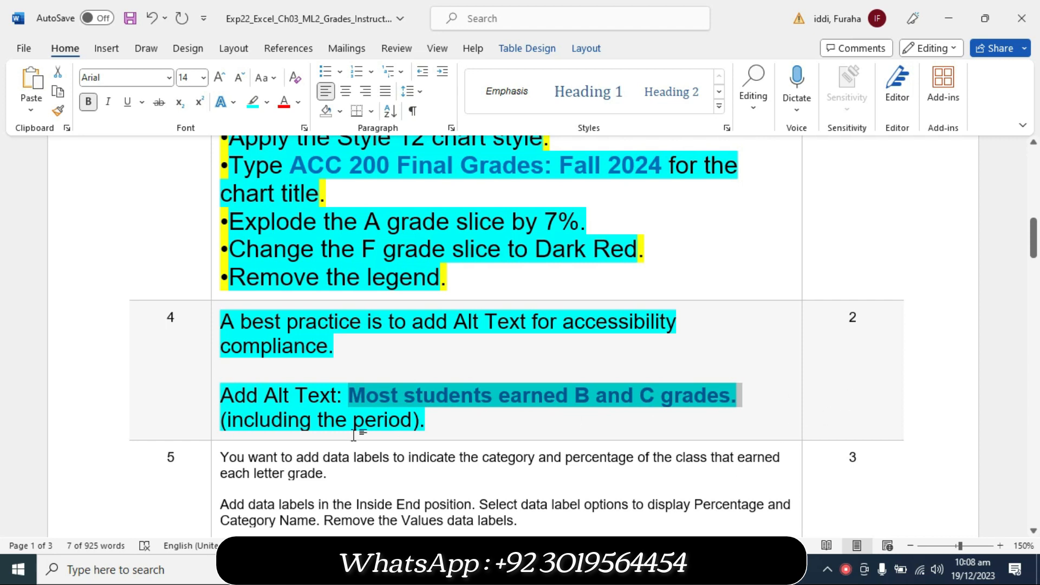
click(210, 298)
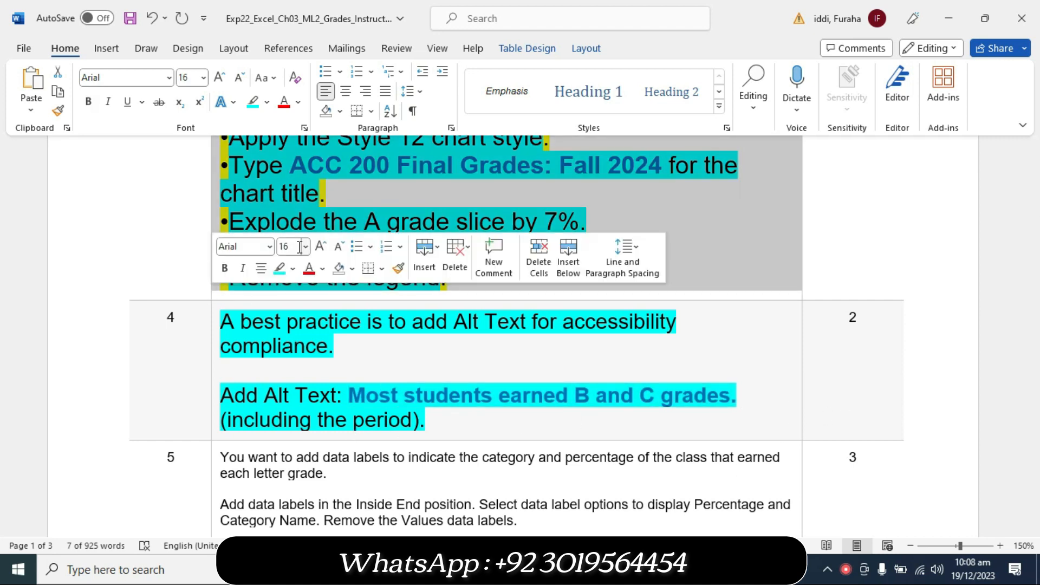
click(305, 247)
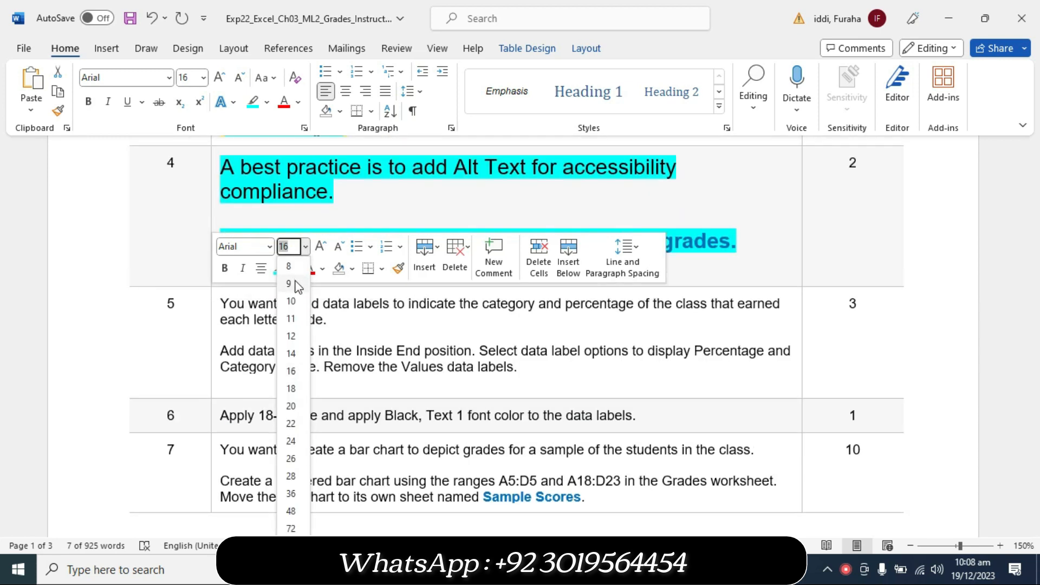
click(290, 283)
click(266, 102)
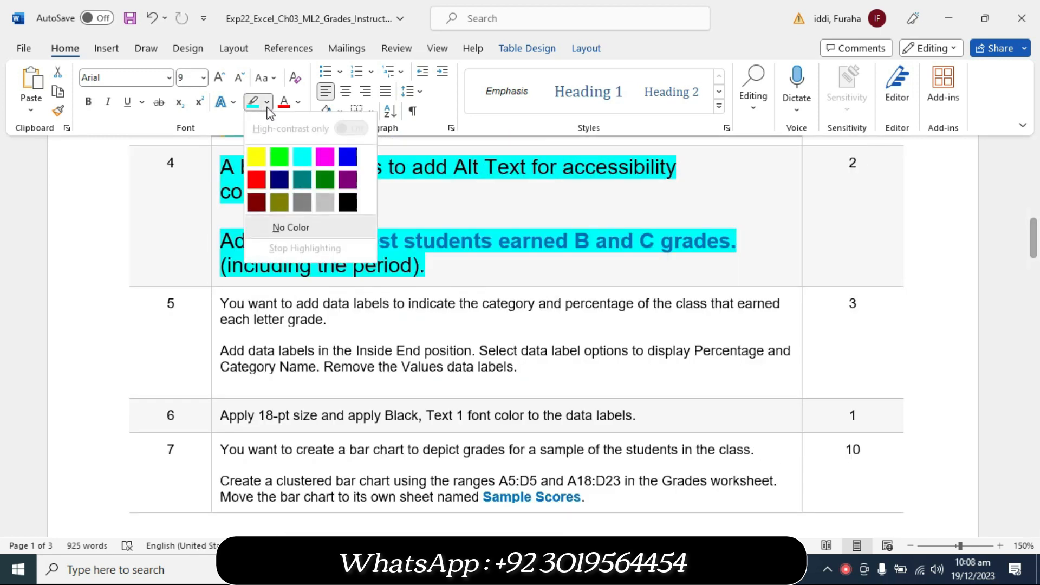
click(282, 228)
click(237, 262)
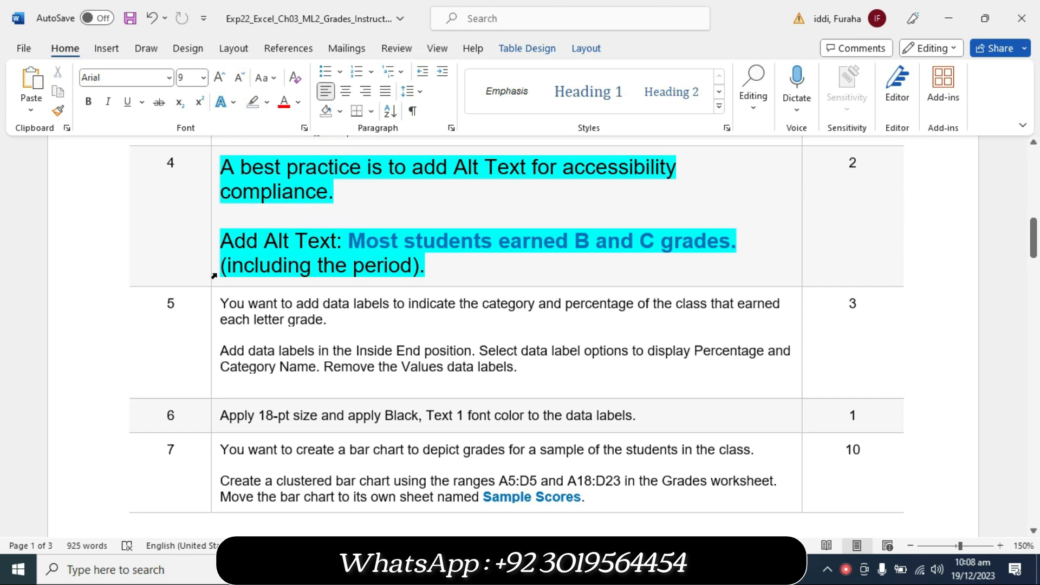
- Reset the step 4 alt text instructions to 9 pt and remove their highlight
click(214, 276)
click(310, 225)
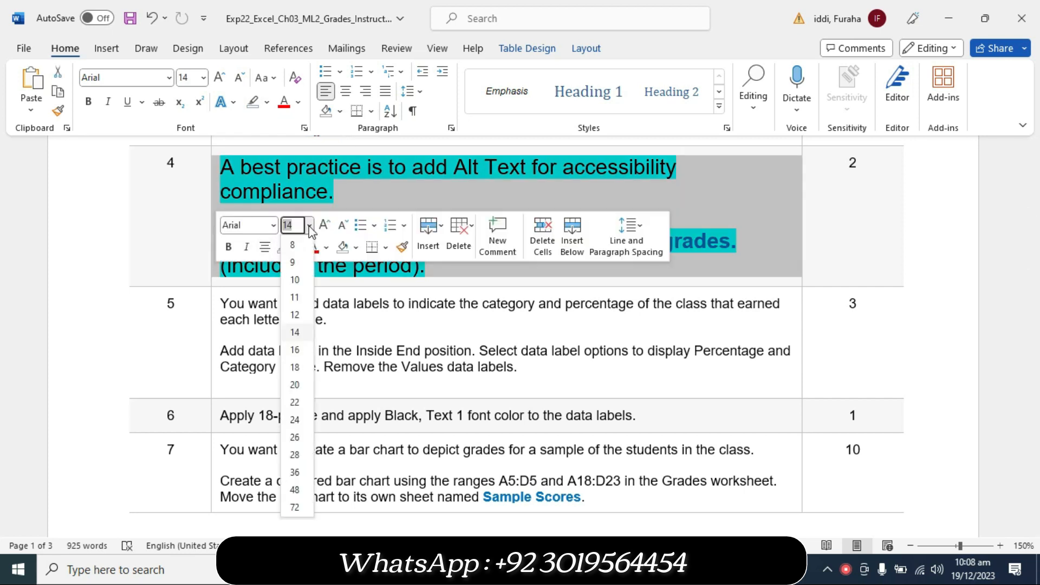
click(292, 262)
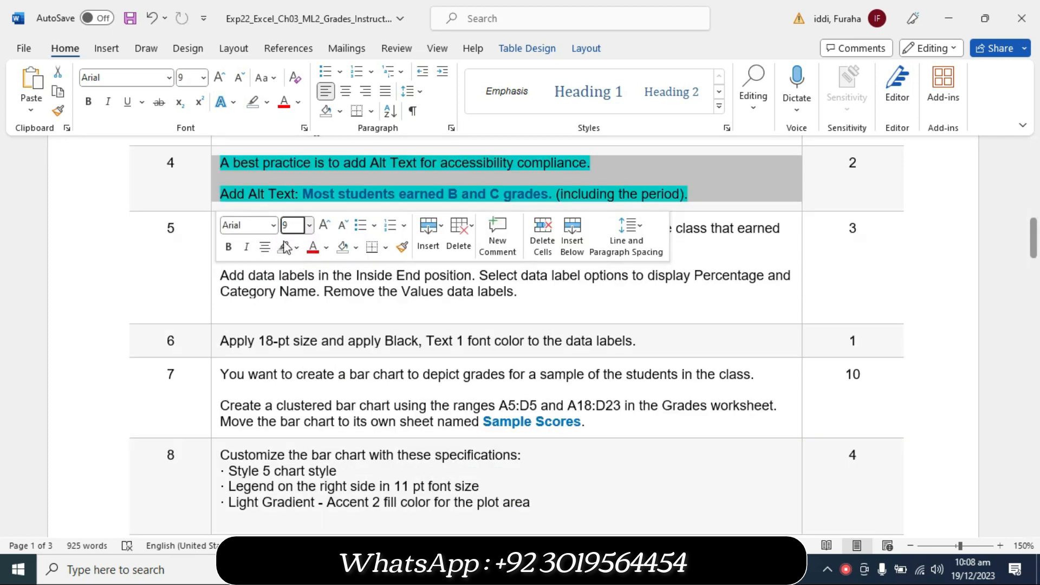
click(297, 247)
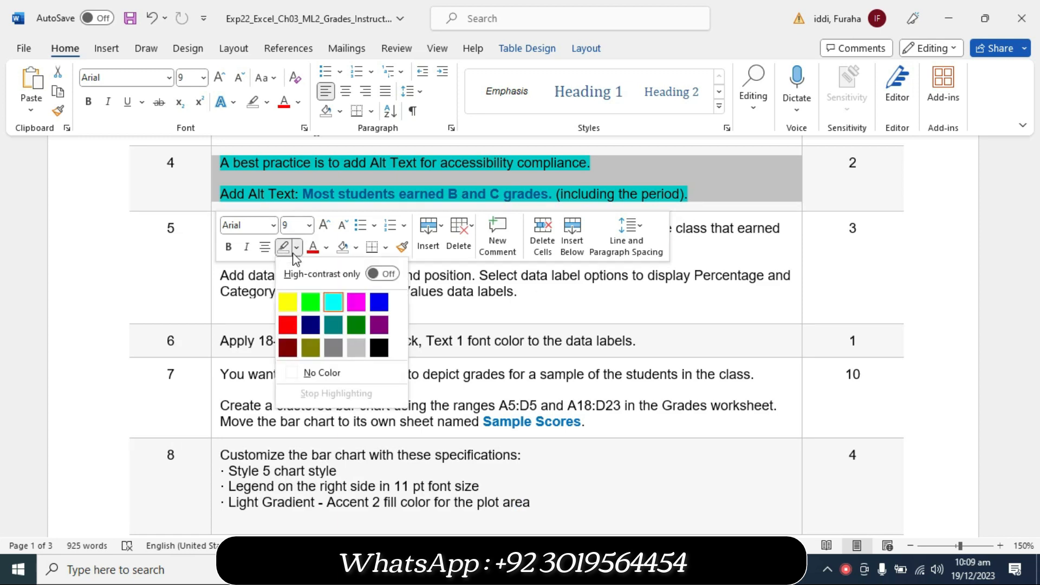
click(309, 374)
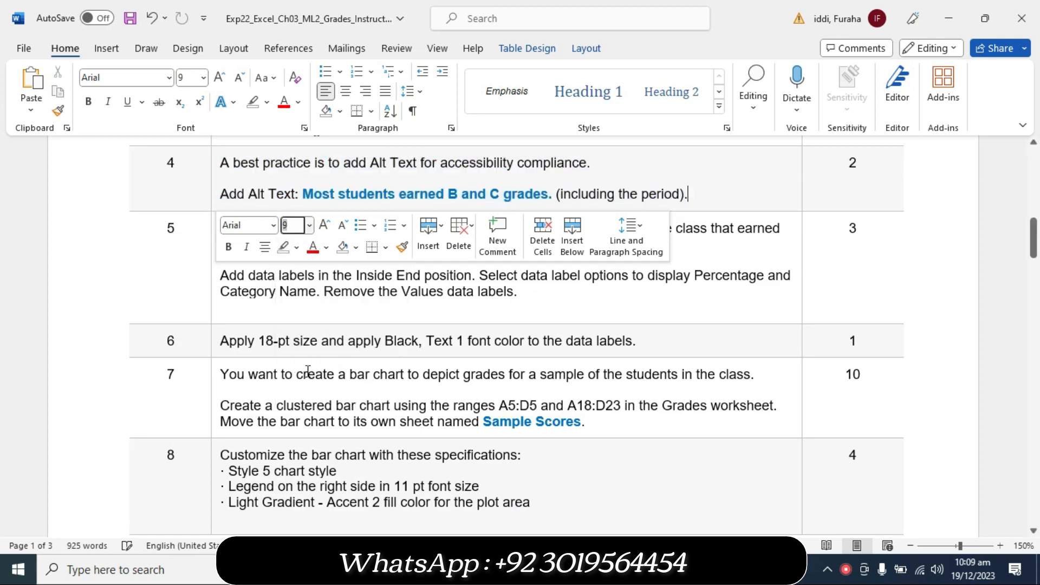
- Enlarge the step 5 data label instructions to 16 pt and highlight them in yellow
click(211, 306)
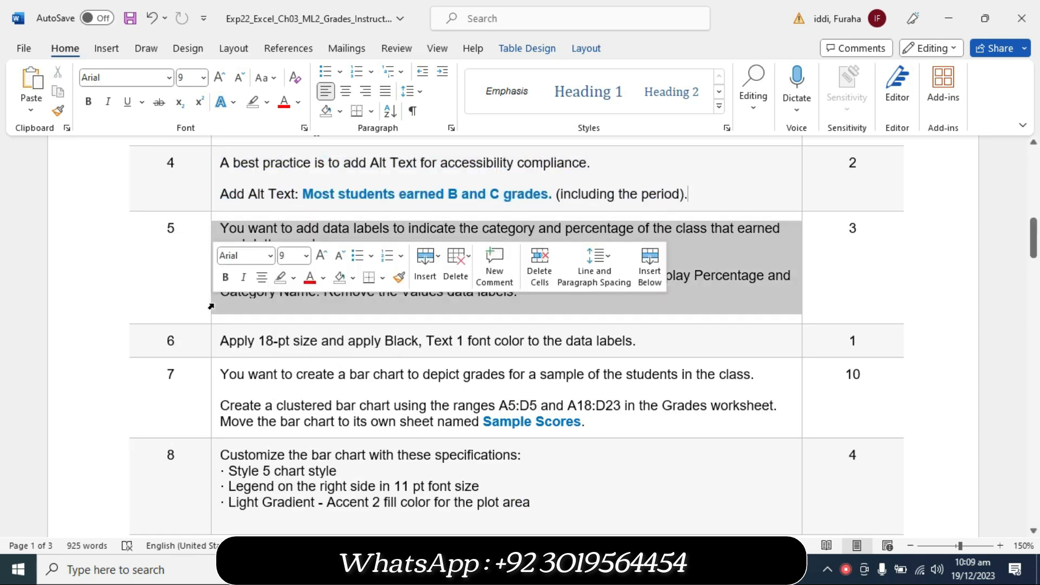
click(307, 256)
click(301, 381)
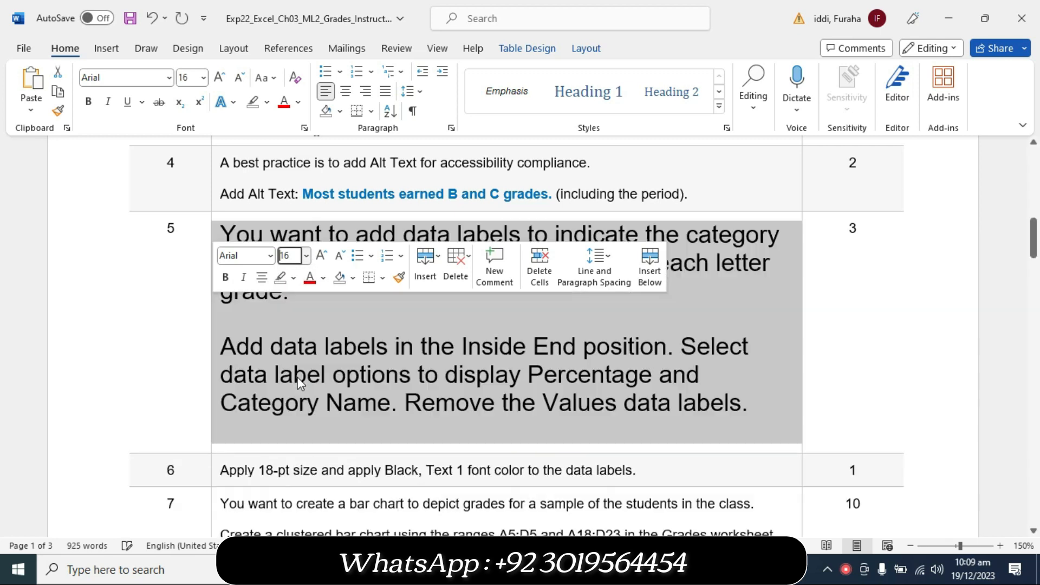
click(293, 278)
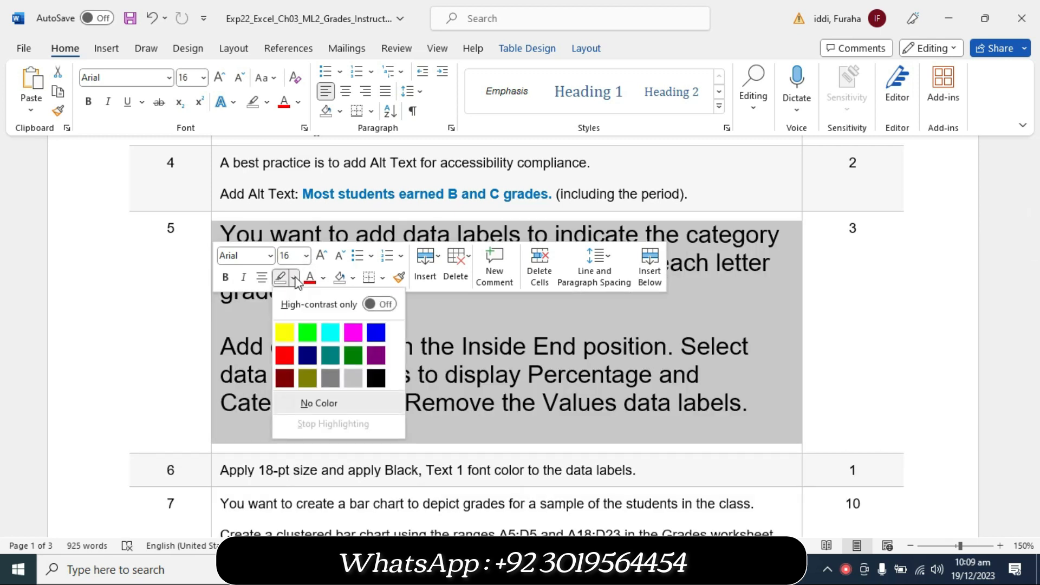
click(285, 328)
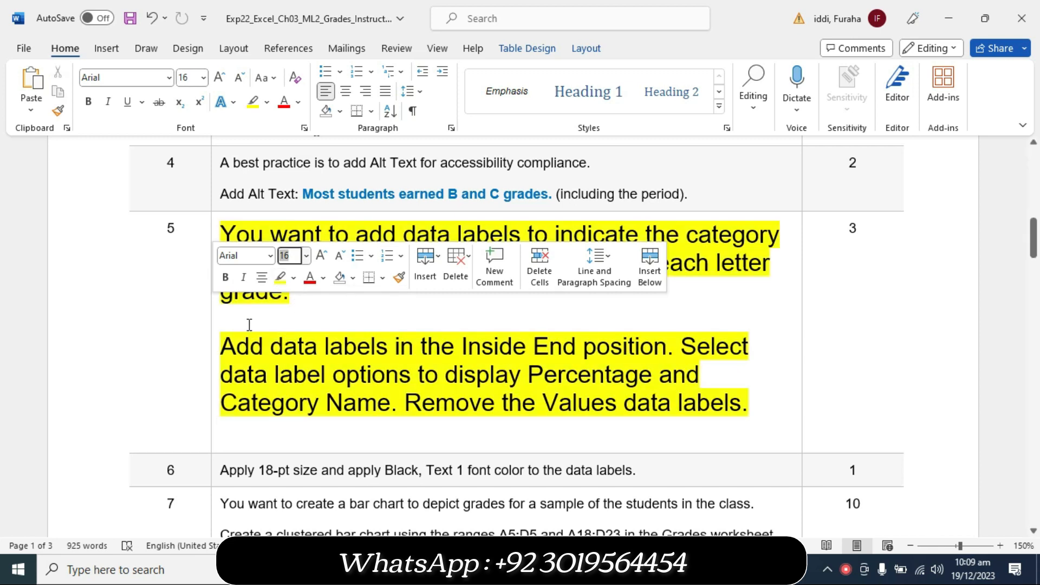
- Highlight the step 5 text from "Add data labels" through "Category Name" in turquoise
drag(235, 336, 374, 399)
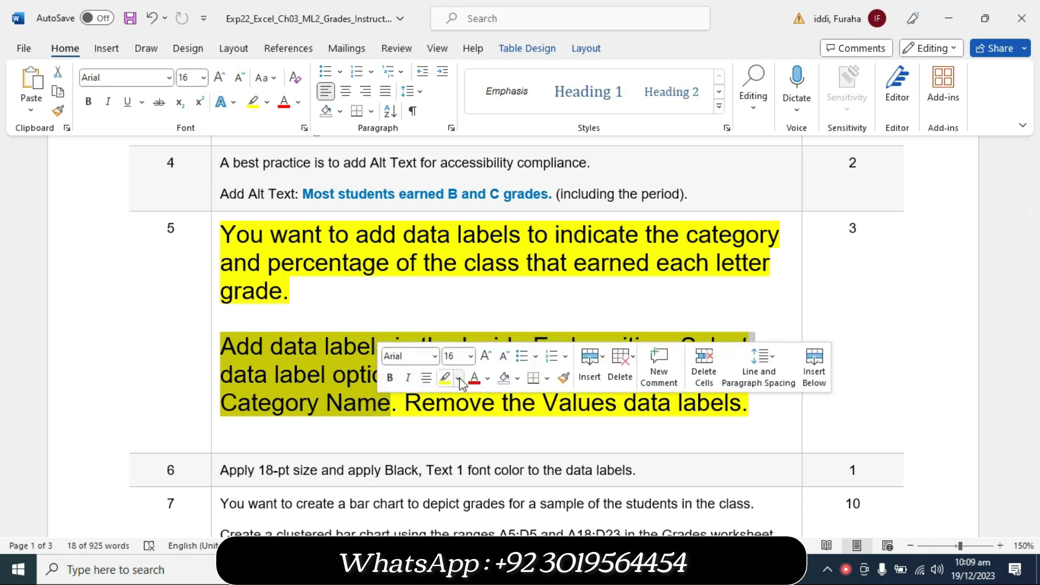
click(458, 378)
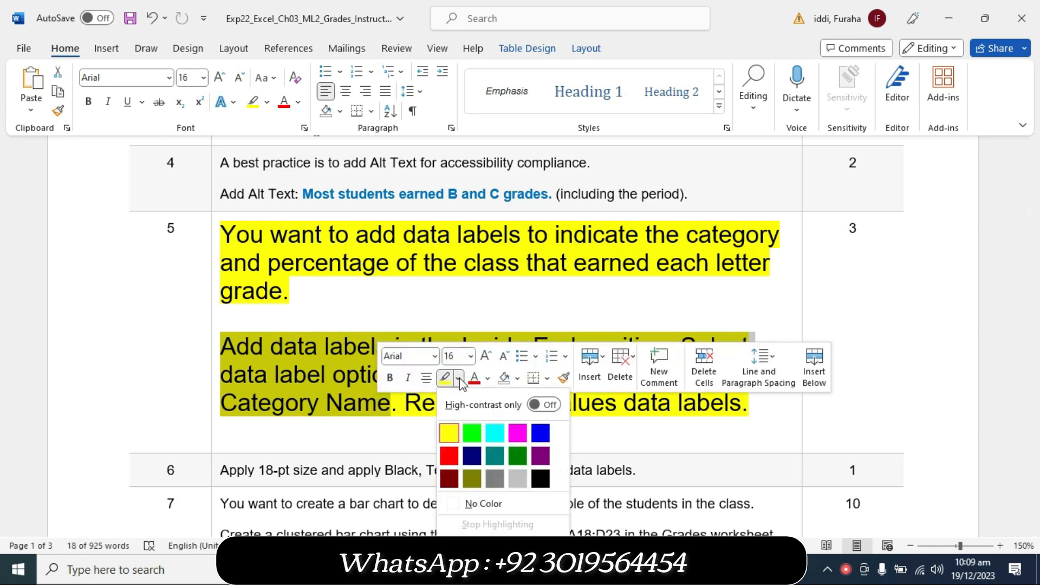
click(497, 433)
- Switch to Excel and add data labels to the pie chart in the Inside End position
drag(250, 346, 666, 351)
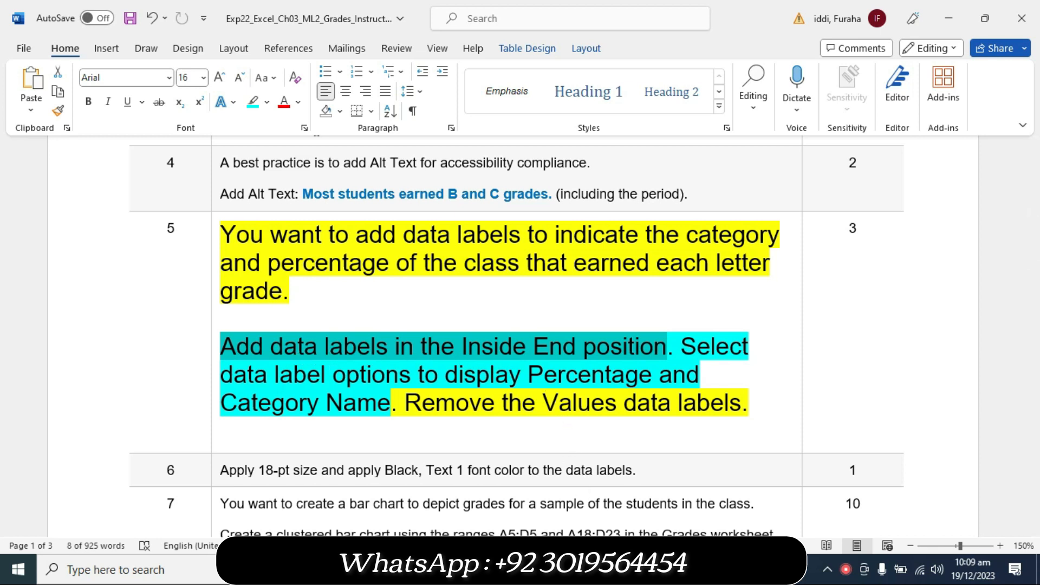
click(603, 474)
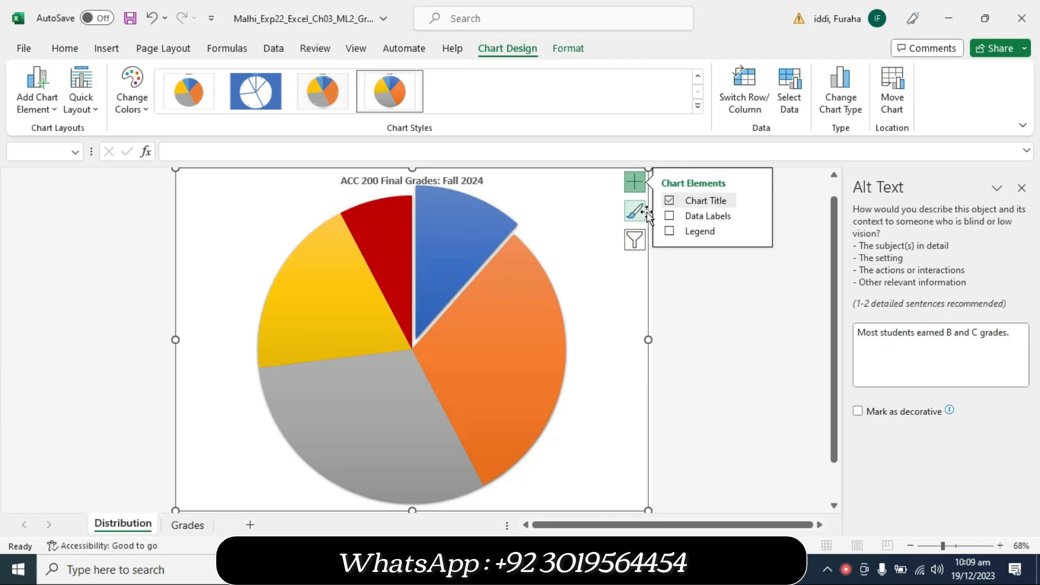
click(753, 217)
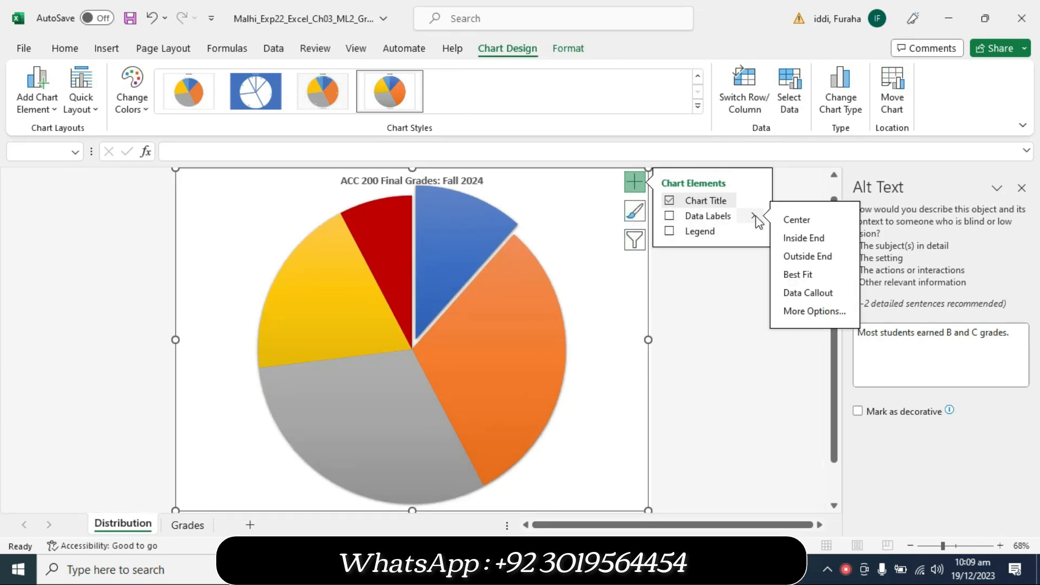
click(804, 244)
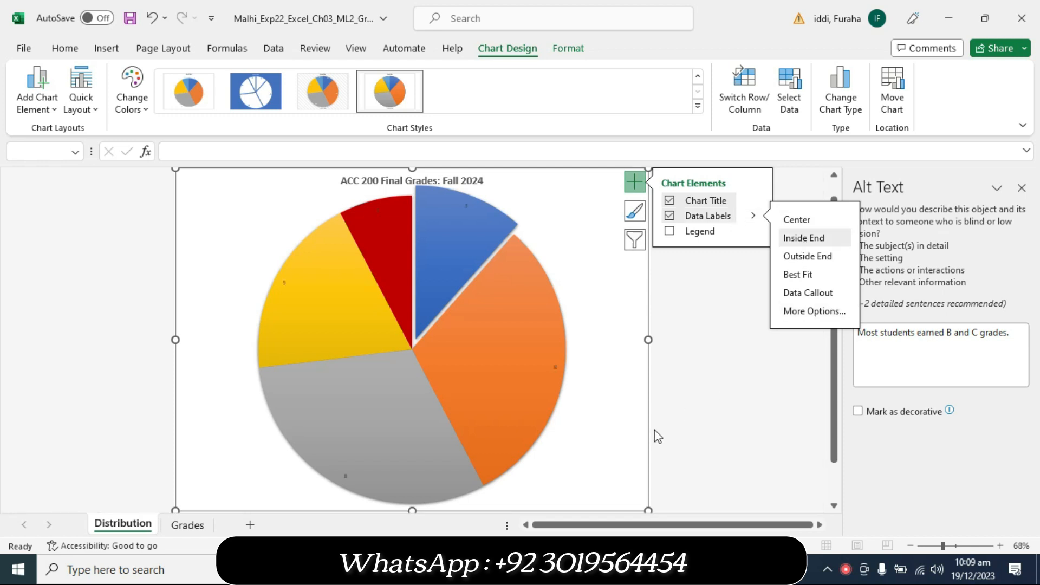
- Following step 5 in Word, set the Excel chart's data labels to show Category Name and Percentage, turning off Value and Show Leader Lines
mouse_move(574, 570)
click(568, 490)
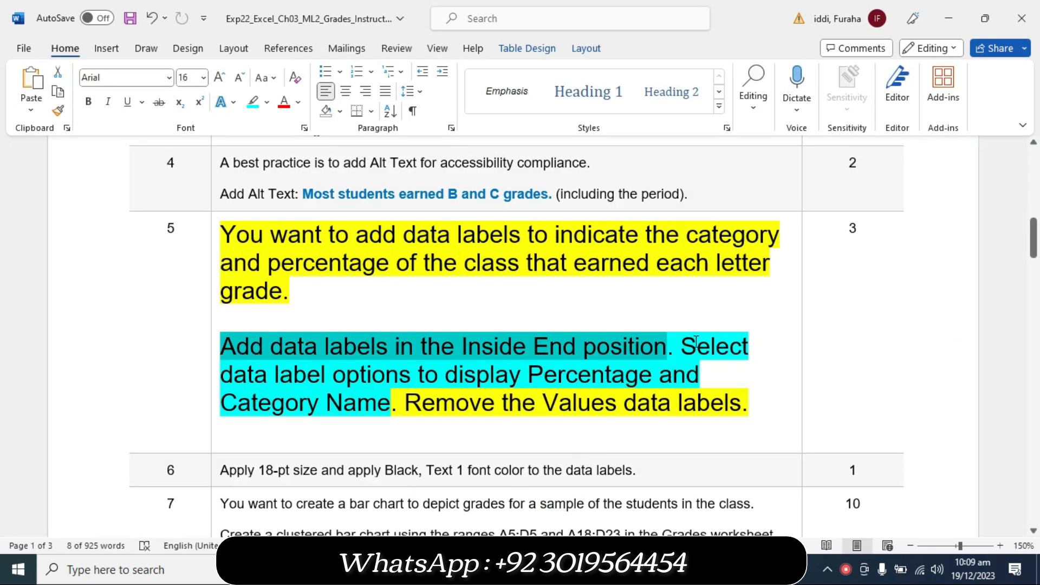
drag(682, 345, 699, 368)
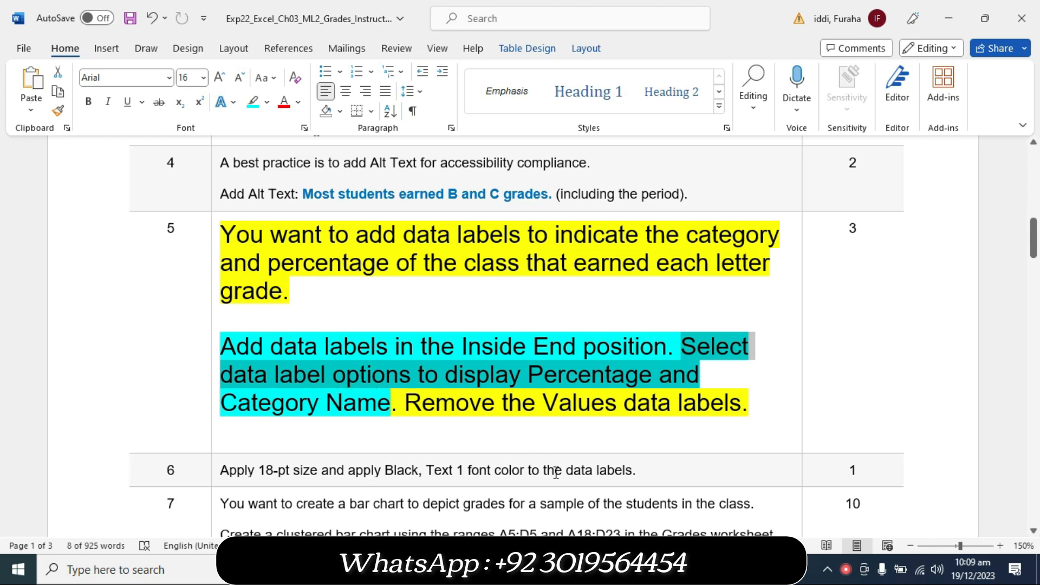
key(alt+Tab)
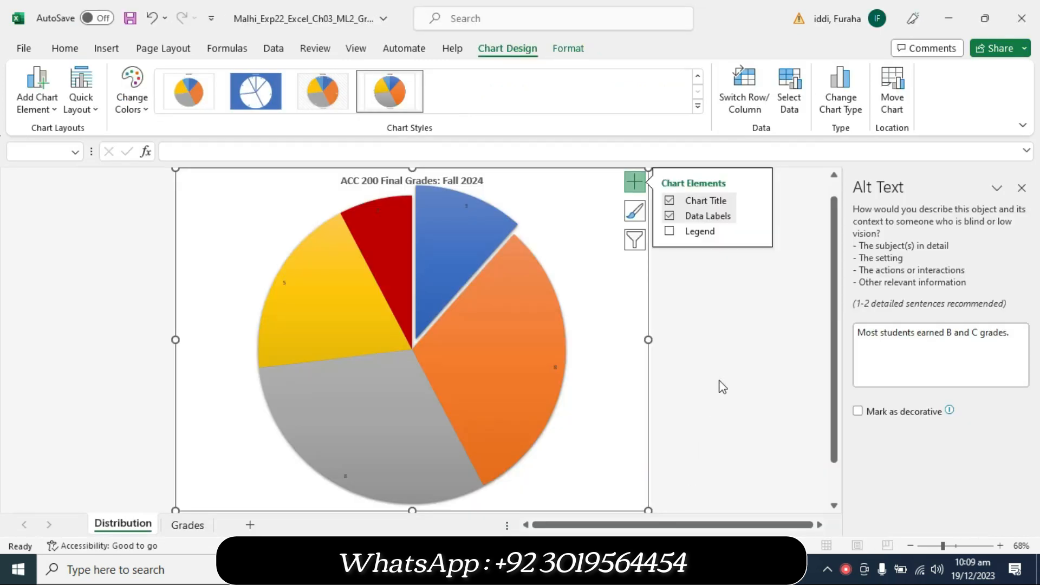
click(755, 216)
click(806, 309)
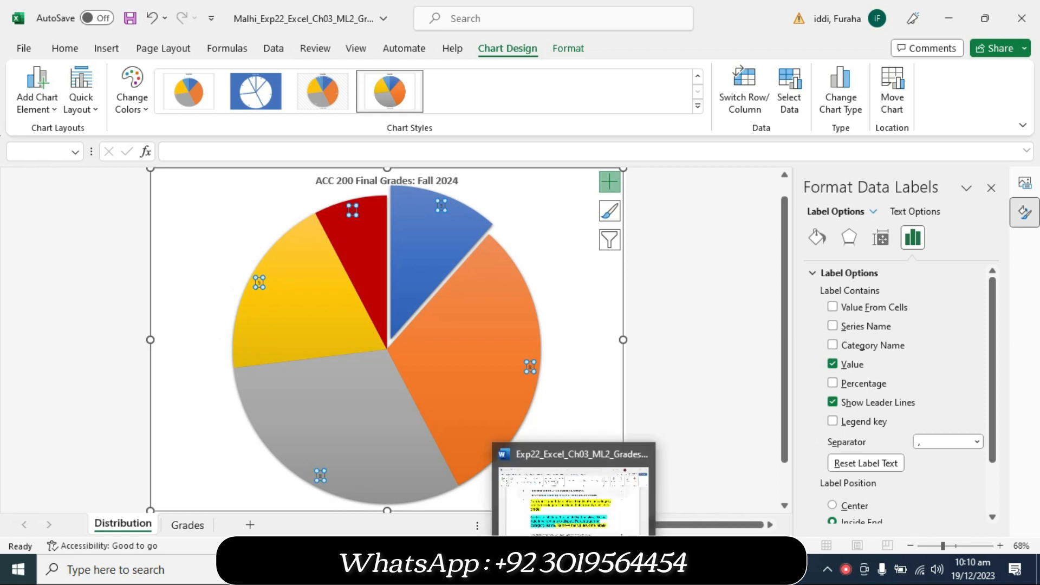
click(580, 476)
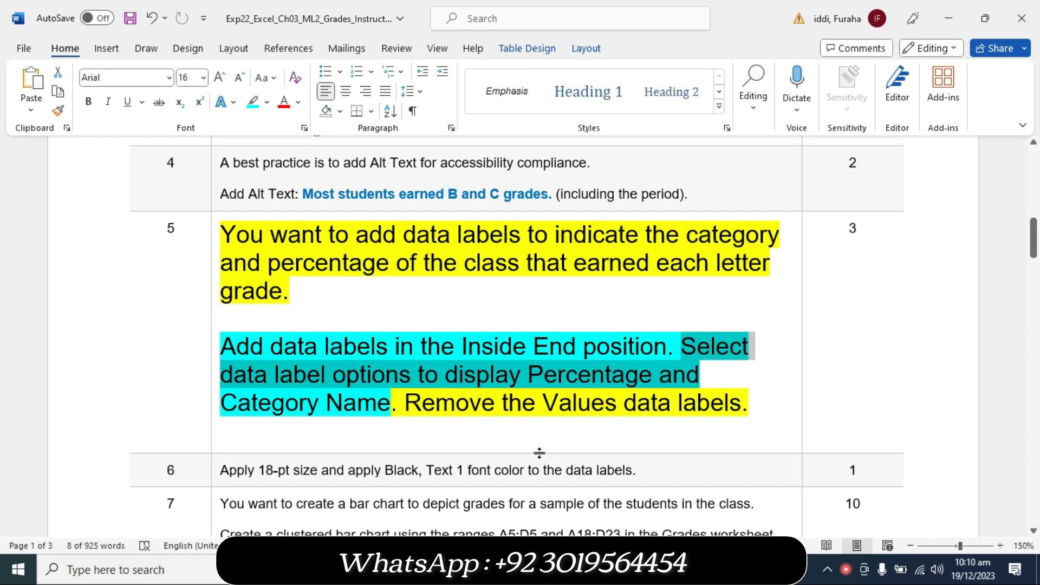
click(600, 570)
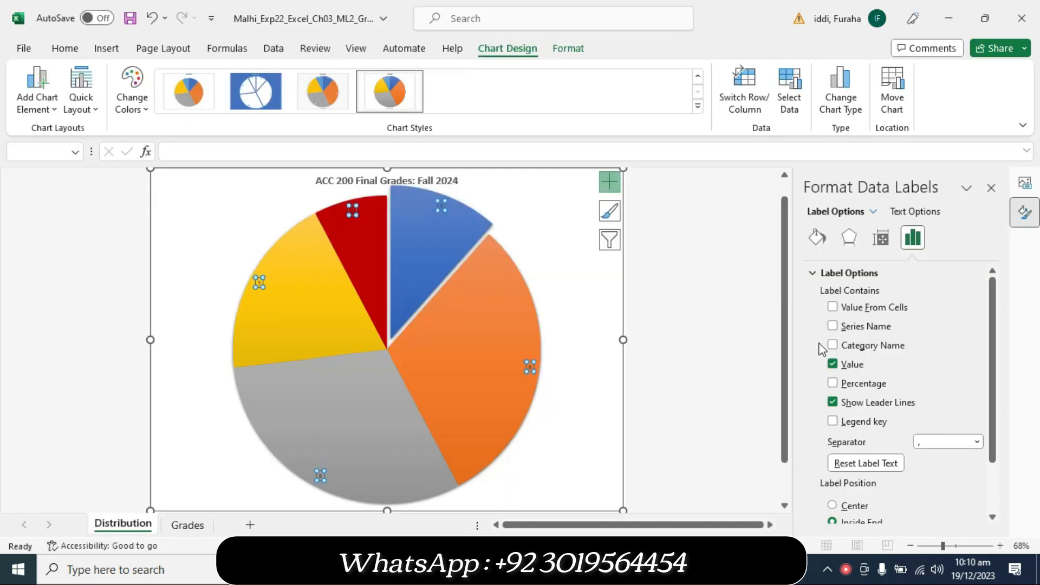
click(832, 345)
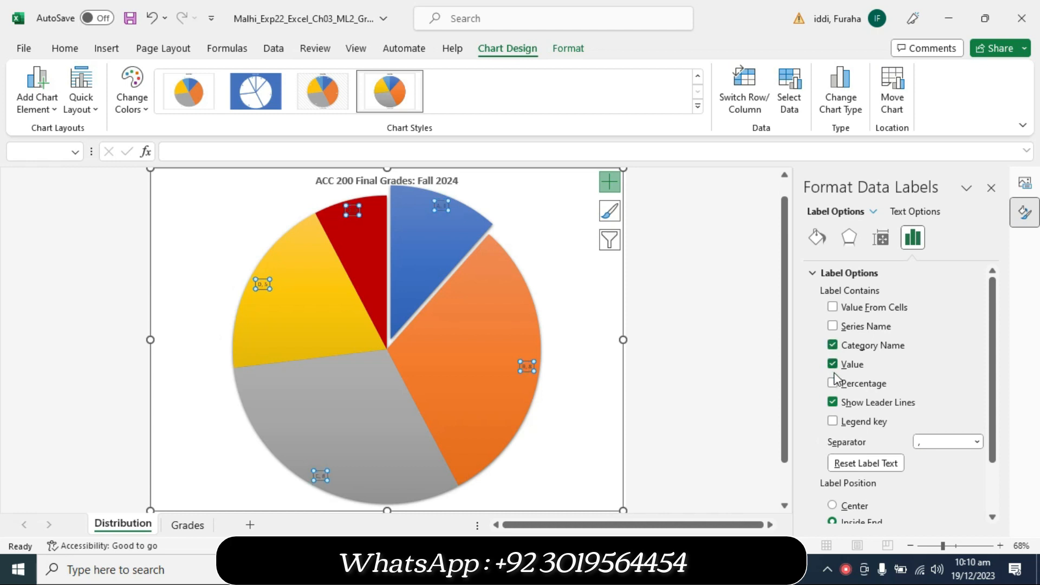
click(832, 383)
click(832, 365)
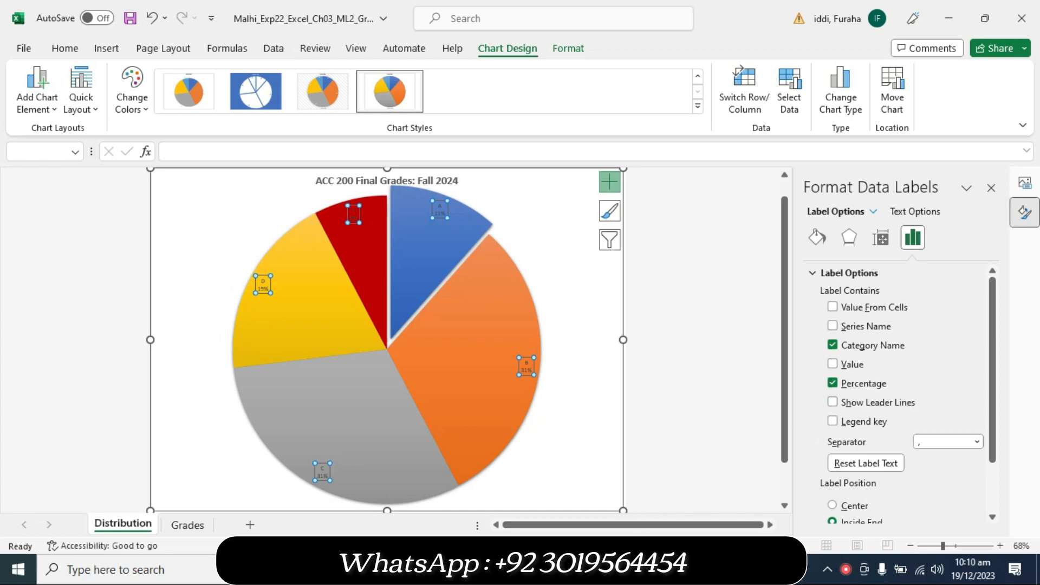
- Switch to Word and highlight the step 5 text "Remove the Values data labels" in turquoise
click(563, 569)
mouse_move(410, 405)
mouse_down()
mouse_move(658, 392)
mouse_move(743, 402)
mouse_up()
click(700, 377)
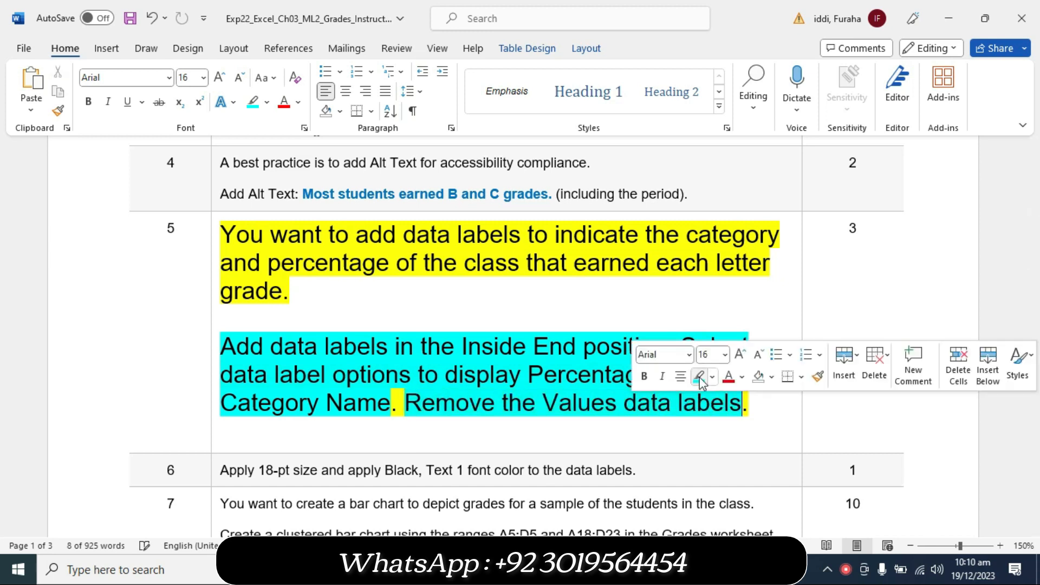
drag(455, 402, 673, 410)
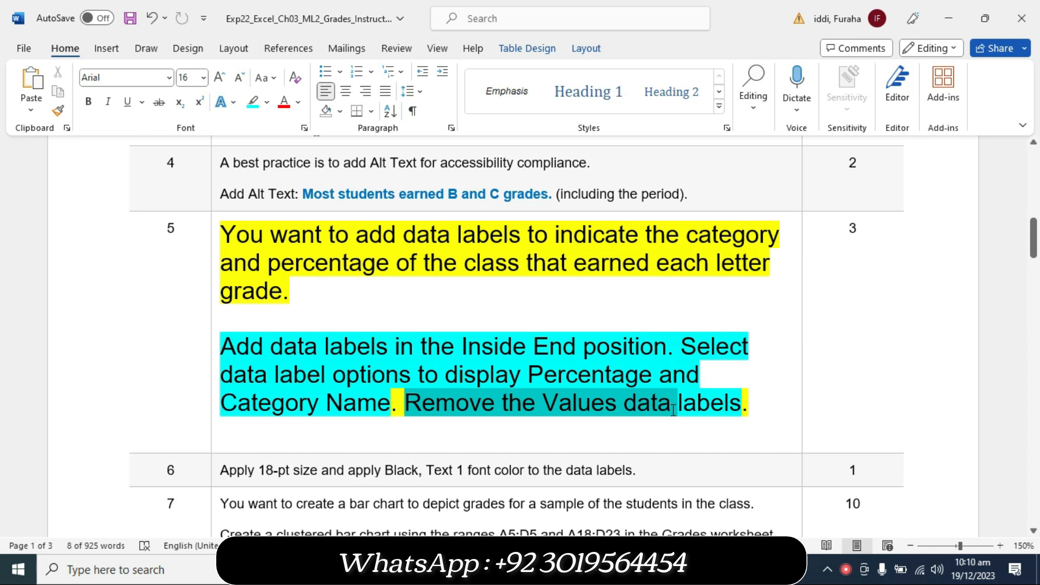
drag(673, 410, 741, 407)
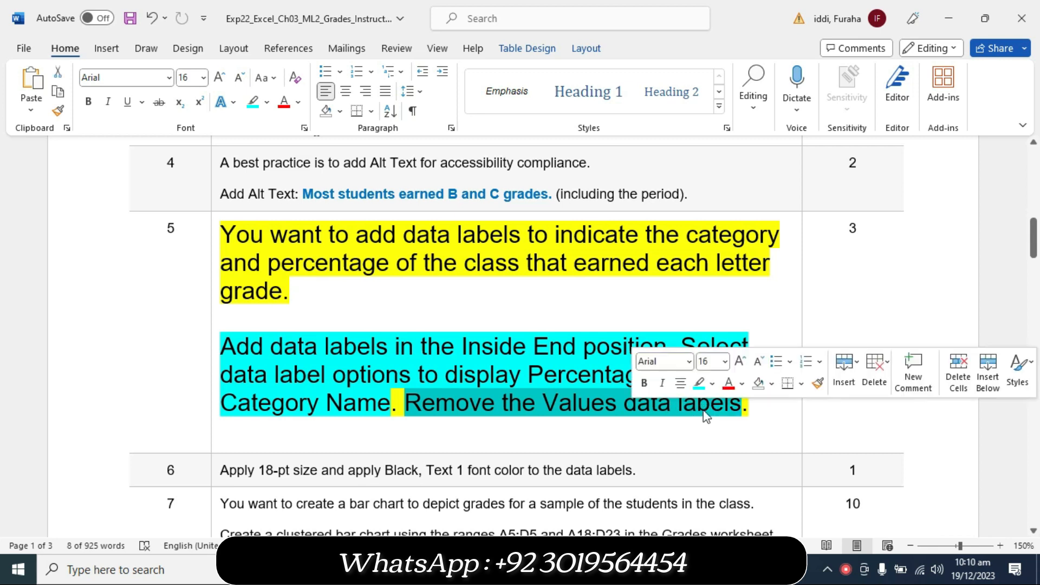
- Switch to Excel to check the pie chart's data label options, and return to step 5 of the Word instructions
click(611, 570)
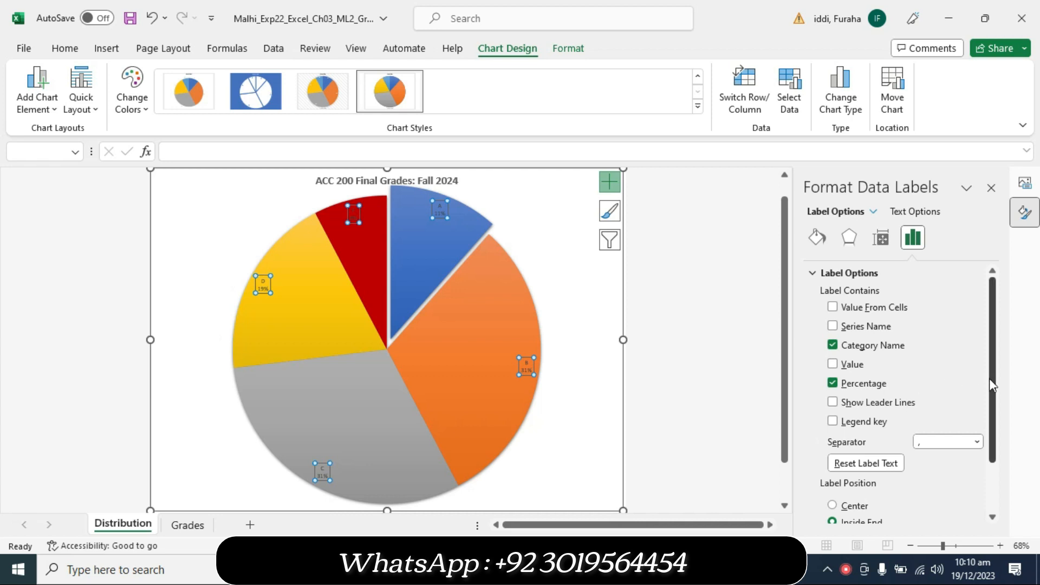
drag(989, 378, 996, 406)
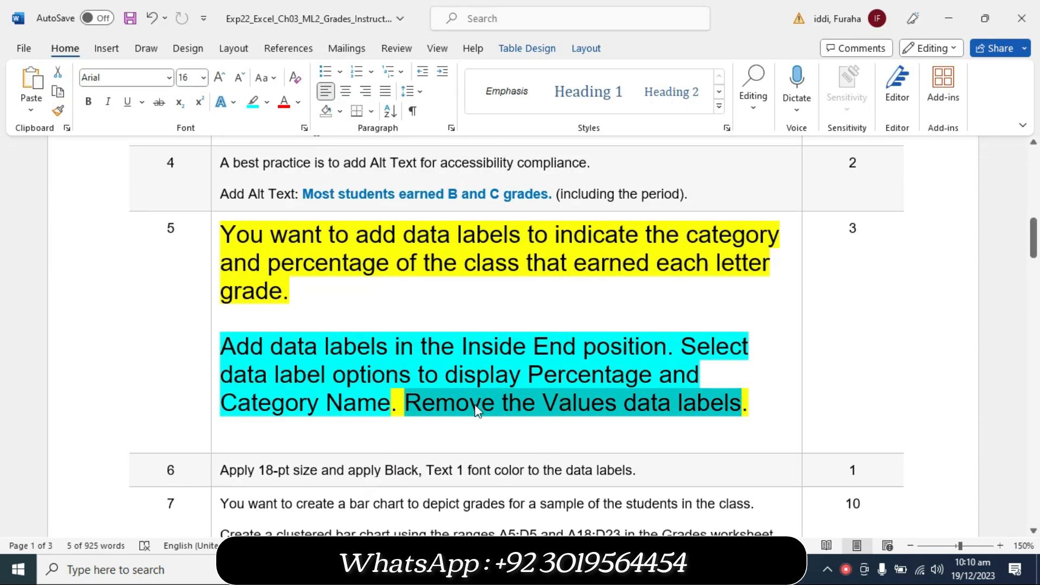
click(441, 406)
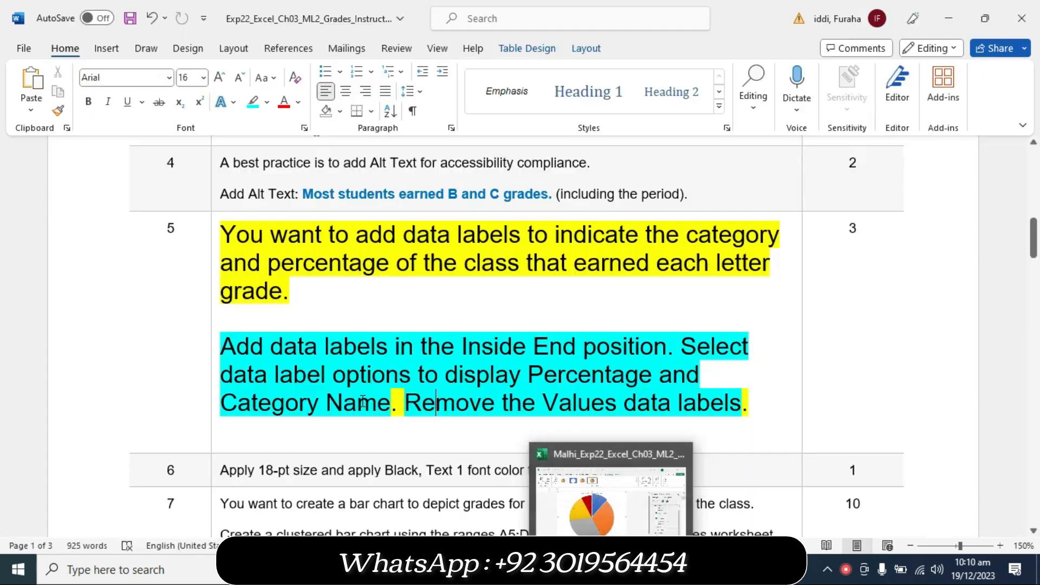
- Set the step 5 instruction text to 9 pt and remove its highlighting
click(212, 441)
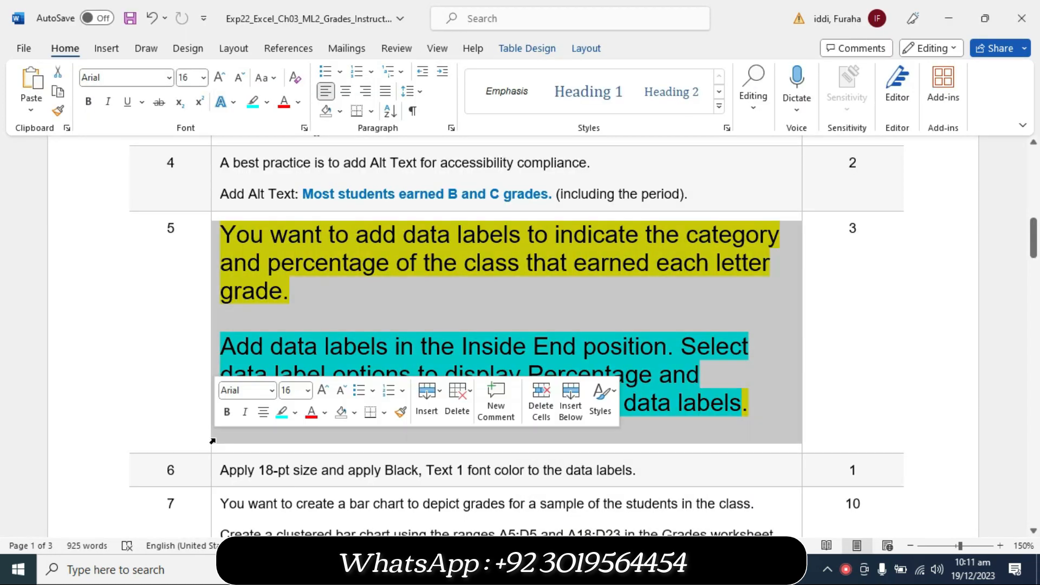
click(307, 394)
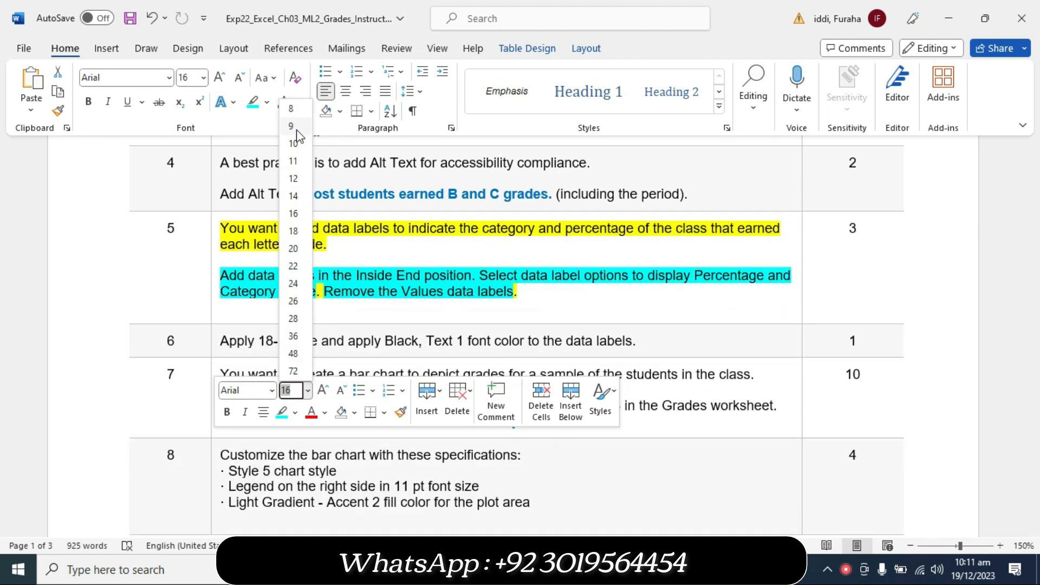
click(296, 129)
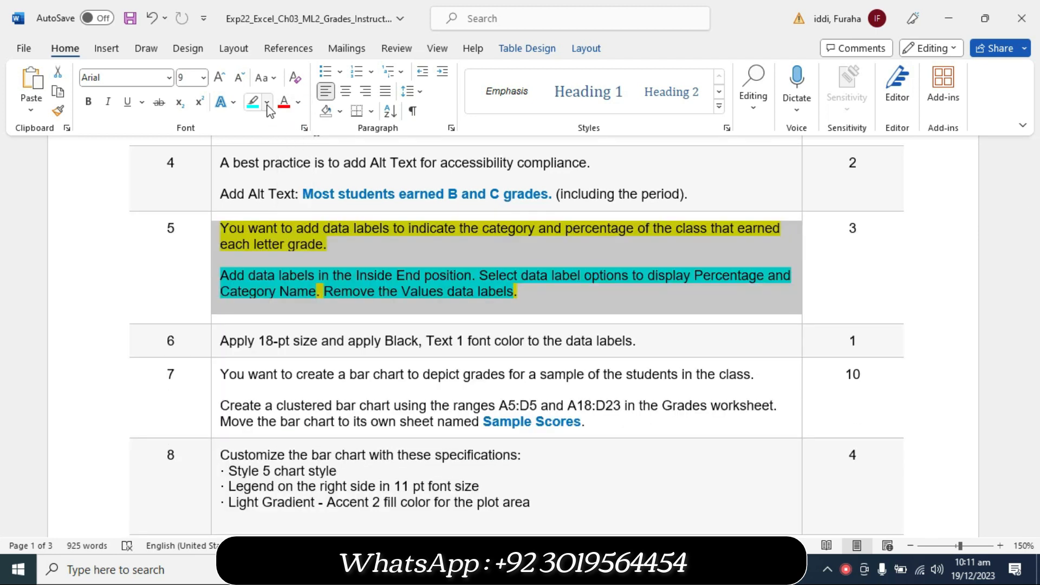
click(267, 103)
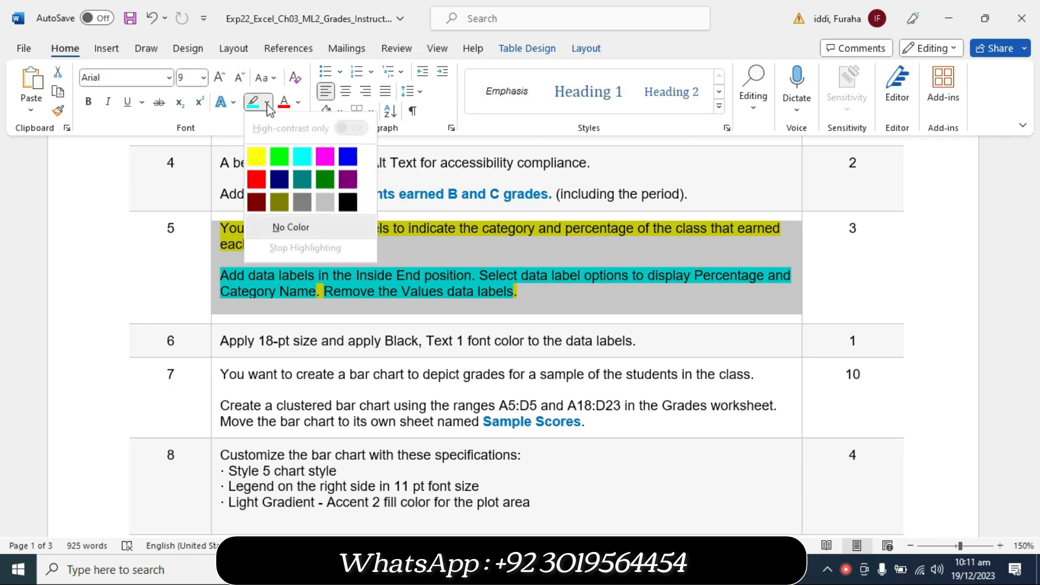
click(287, 228)
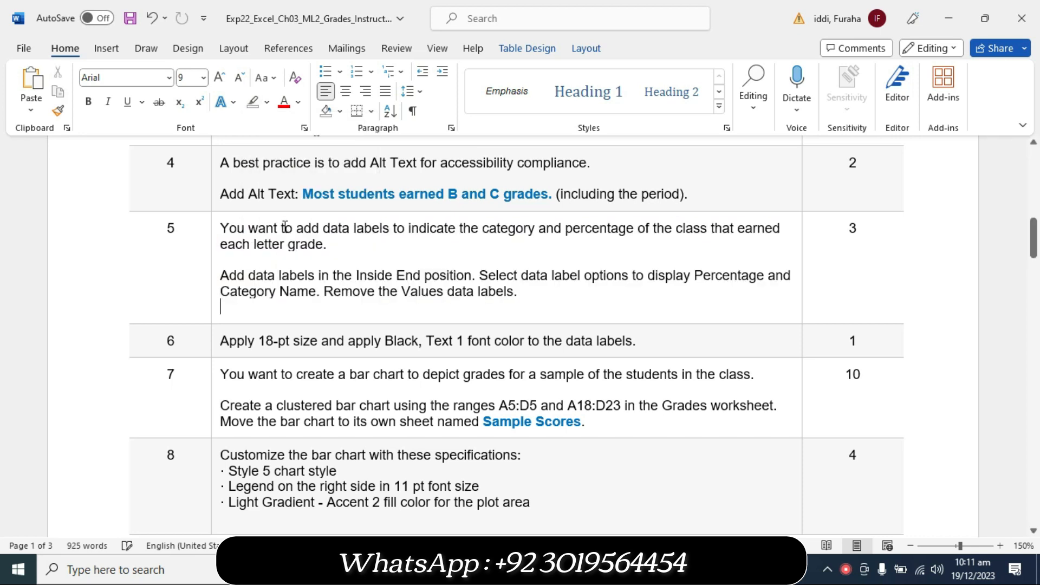
- Enlarge the step 6 instruction text to 14 pt and highlight it in yellow
click(215, 351)
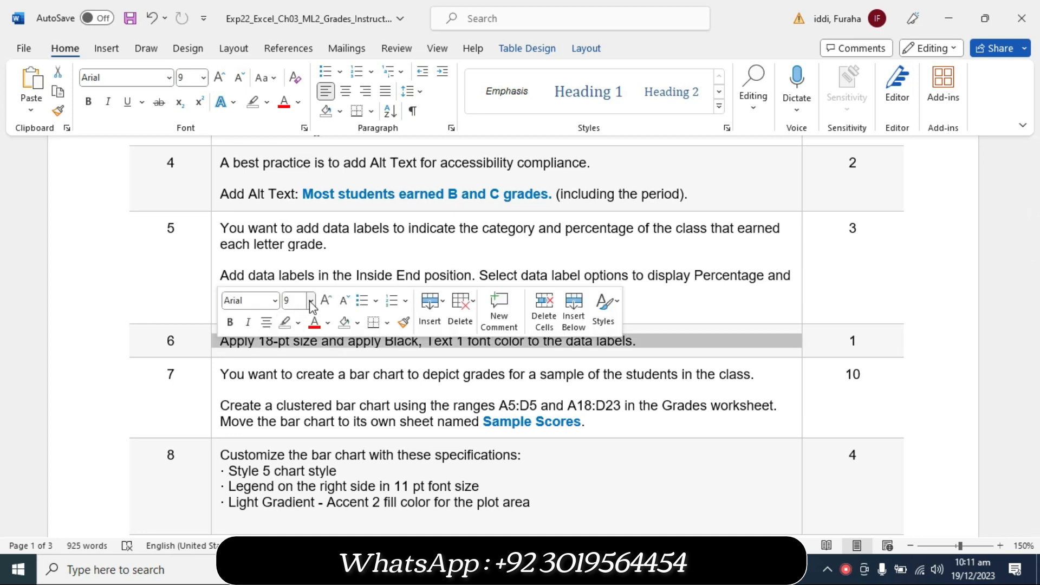
click(310, 301)
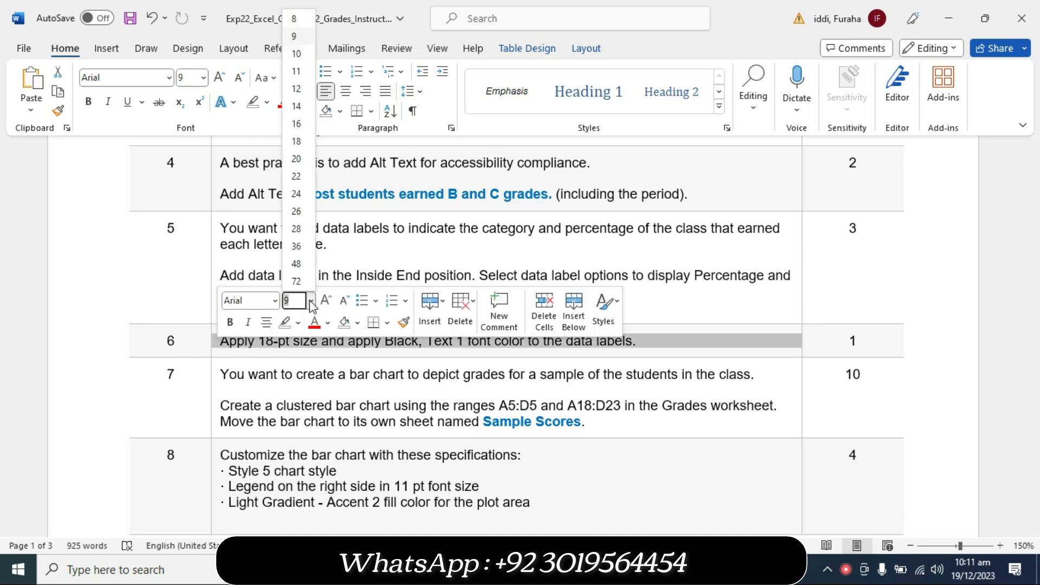
click(298, 108)
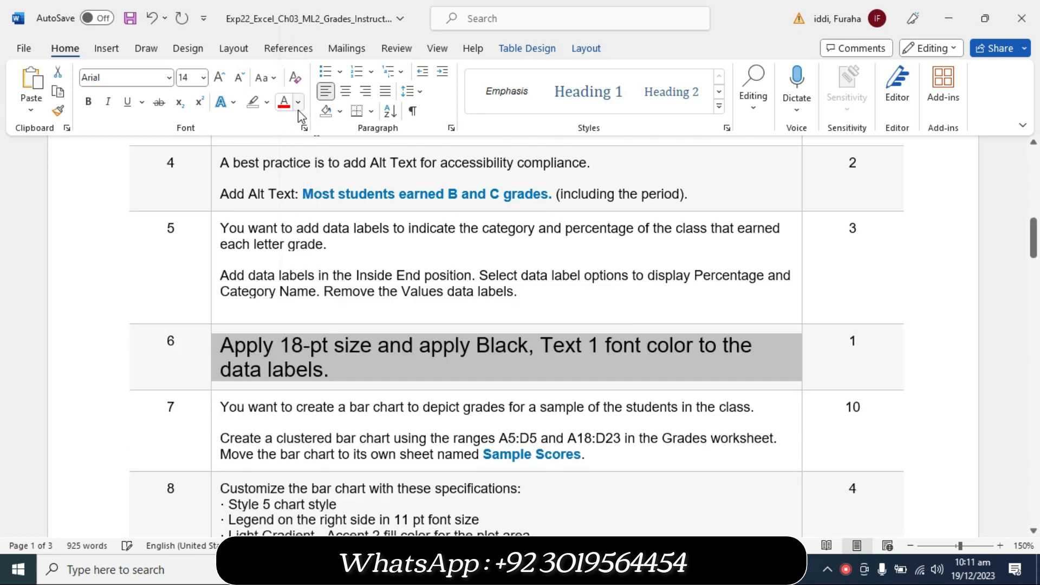
click(267, 103)
click(256, 155)
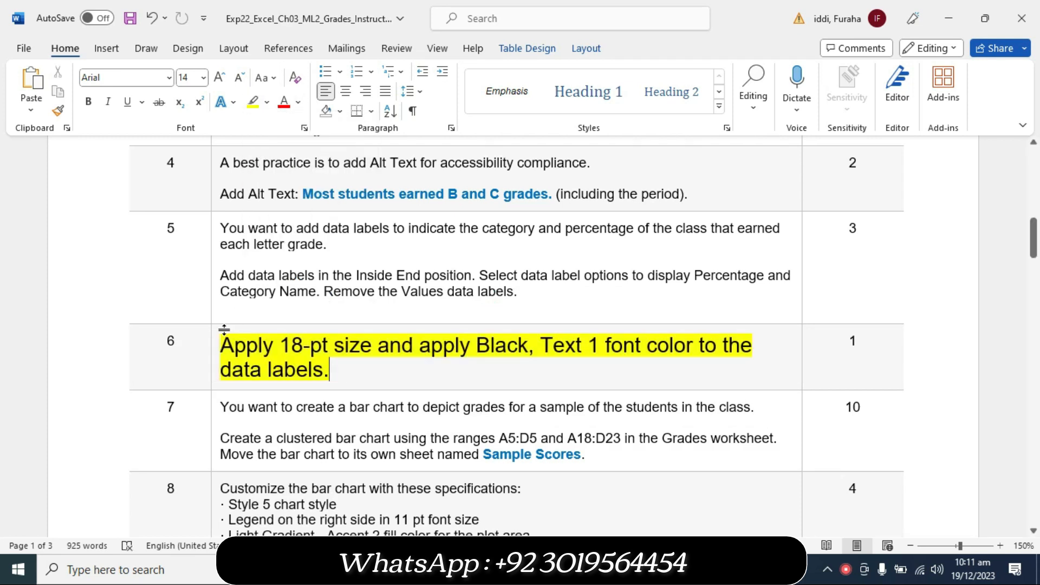
- Highlight the step 6 text in turquoise and select its phrase "18-pt size and apply Black"
drag(228, 342, 455, 378)
click(534, 351)
click(570, 406)
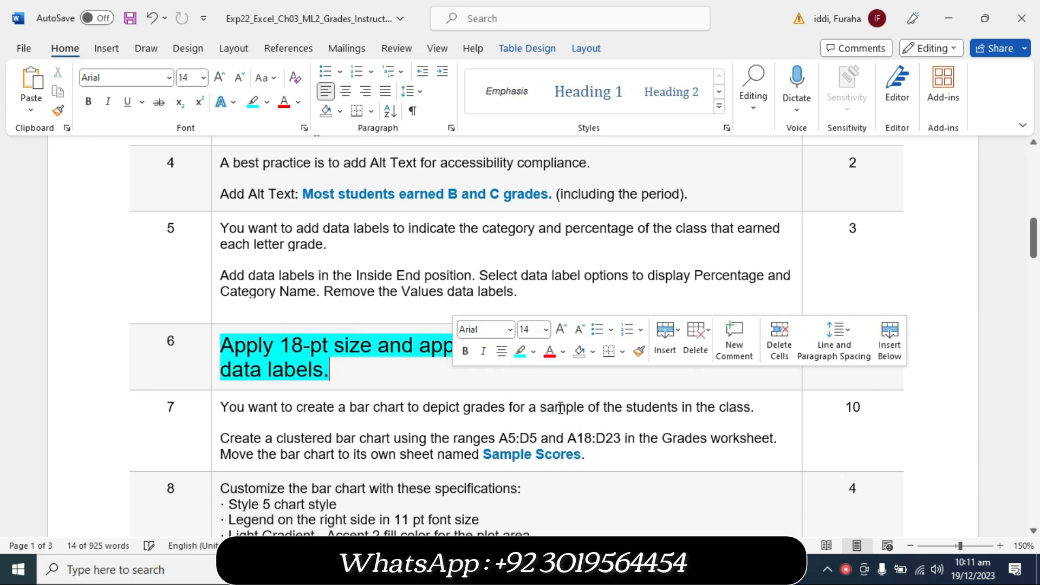
click(336, 369)
drag(222, 347, 528, 351)
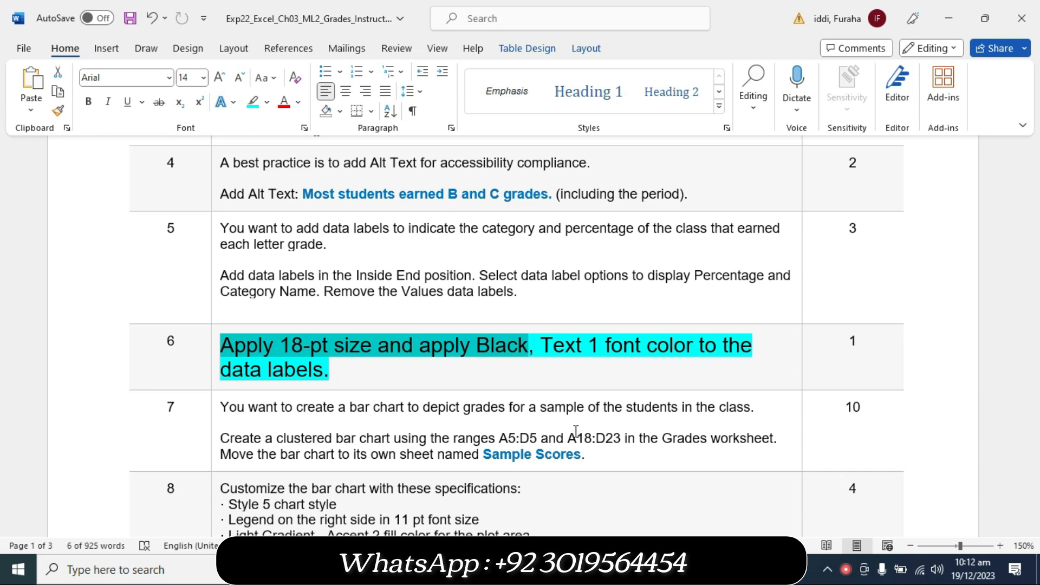
click(274, 355)
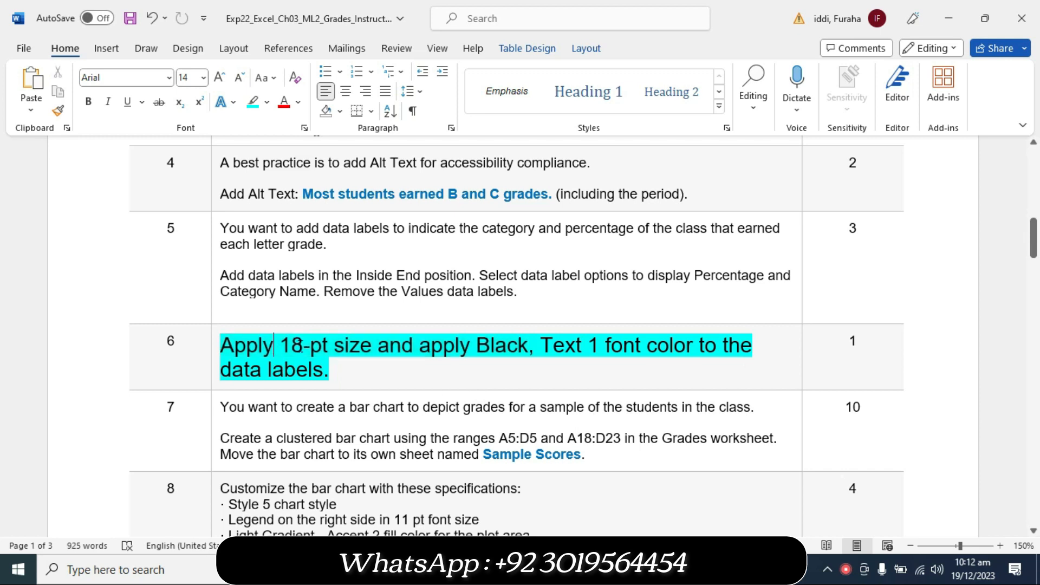
drag(301, 347, 520, 346)
- Switch to Excel and set the pie chart's data labels to 18 pt font size
mouse_move(611, 569)
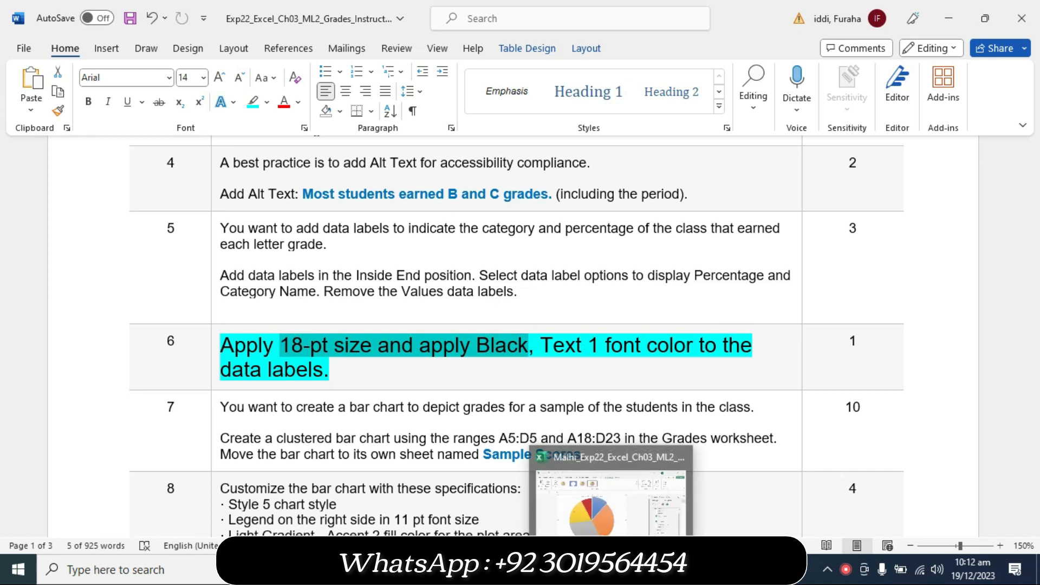
click(611, 504)
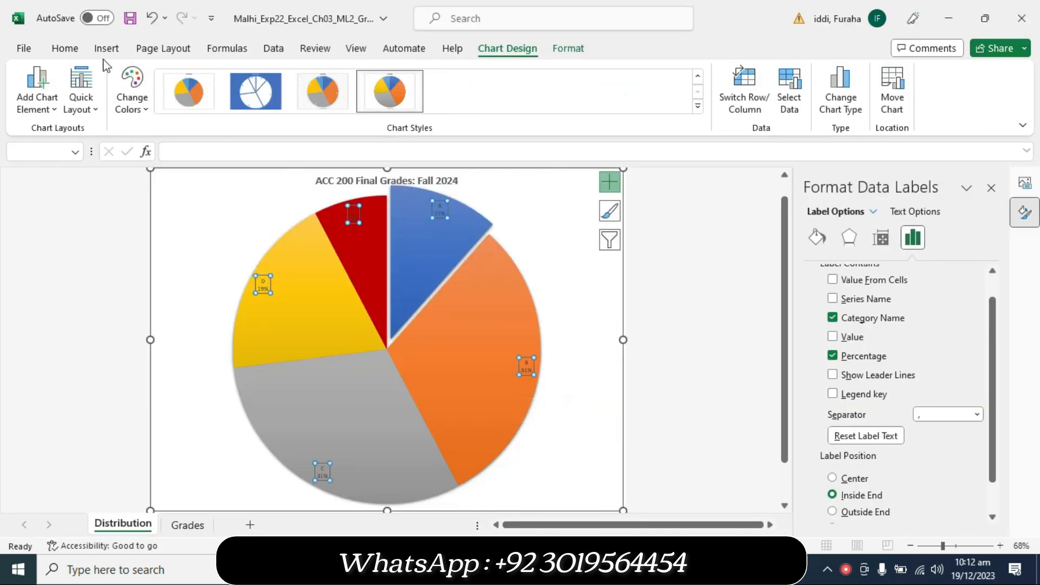
click(65, 48)
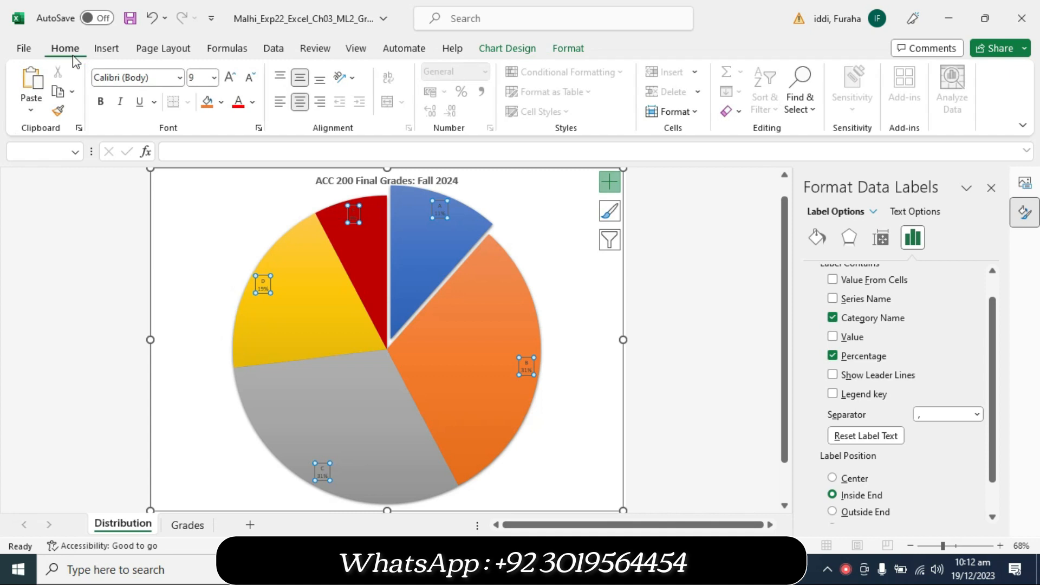
click(214, 79)
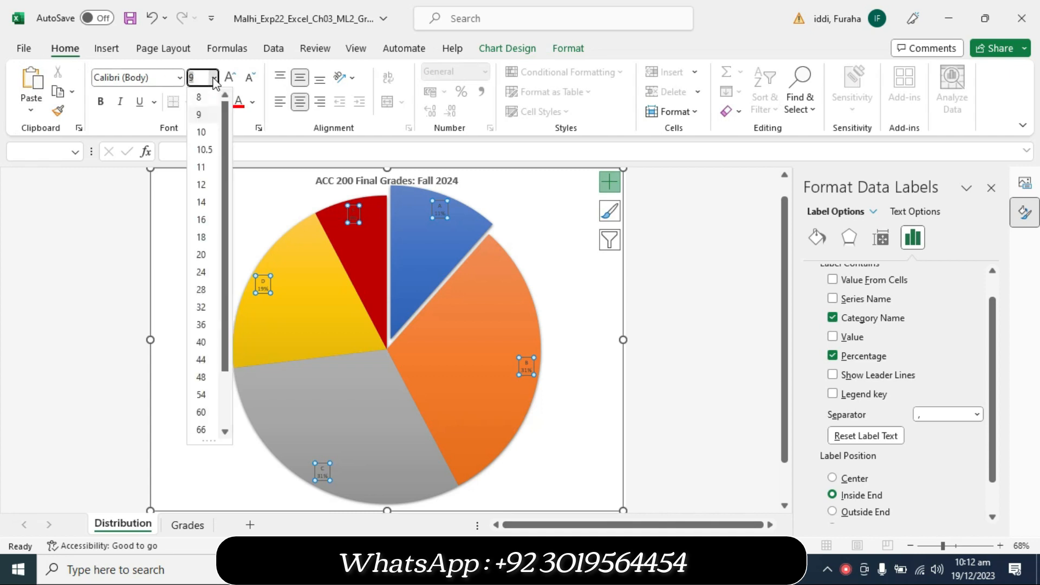
click(199, 238)
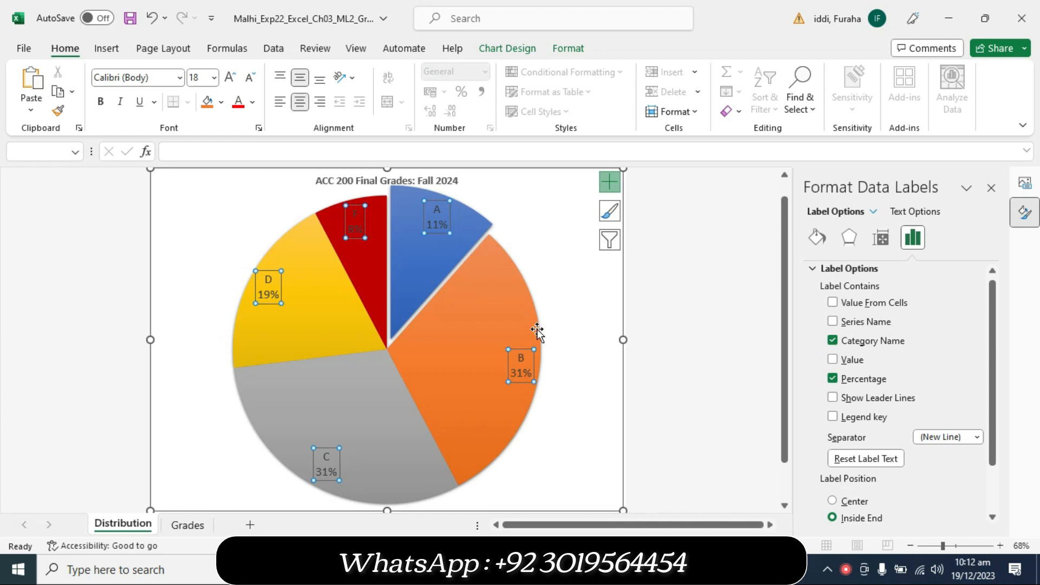
- Check step 6 in Word, then apply the Black, Text 1 font color to the Excel pie chart's data labels
click(557, 569)
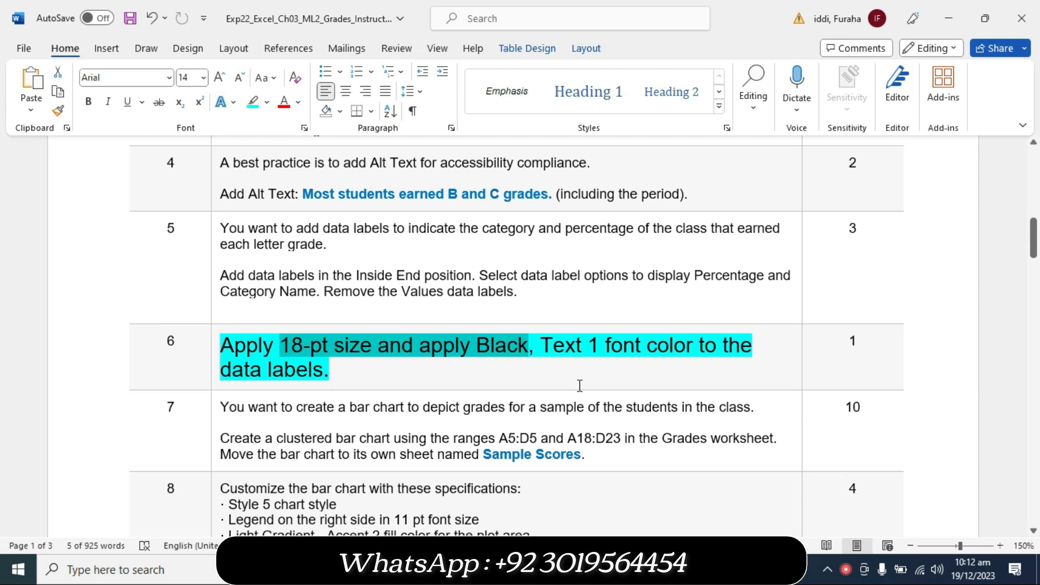
key(alt+Tab)
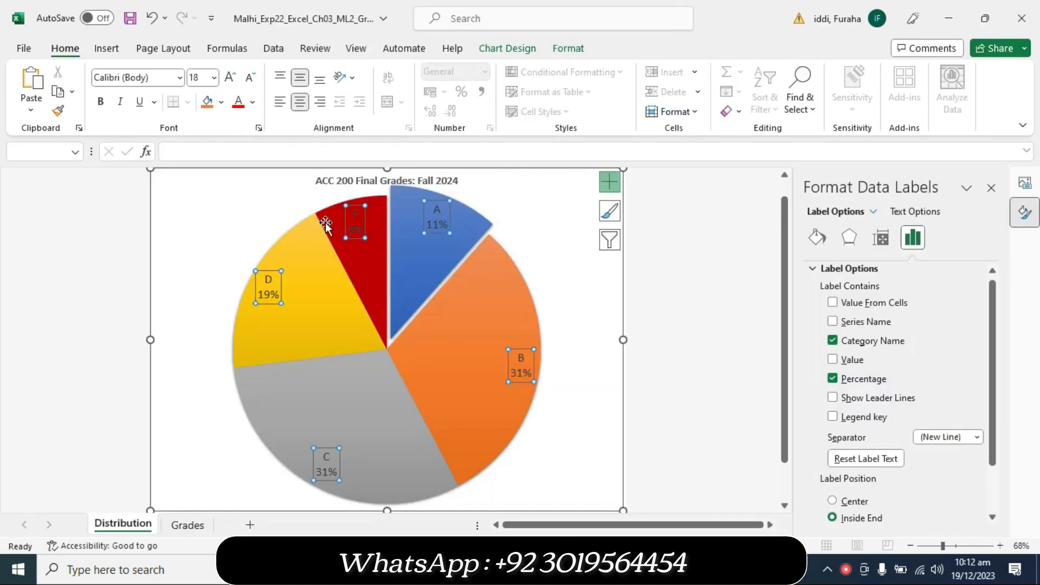
click(252, 102)
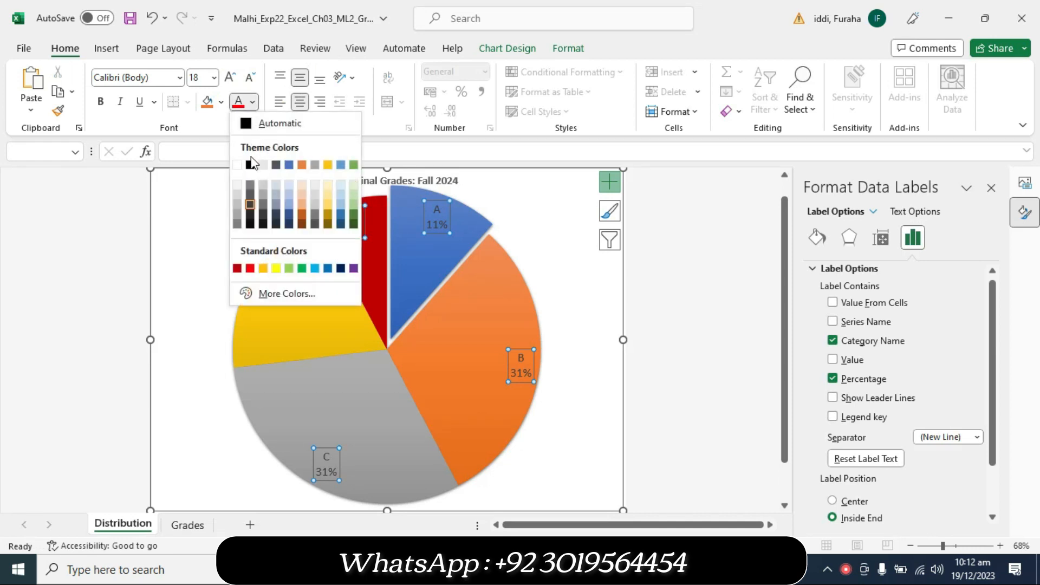
click(250, 164)
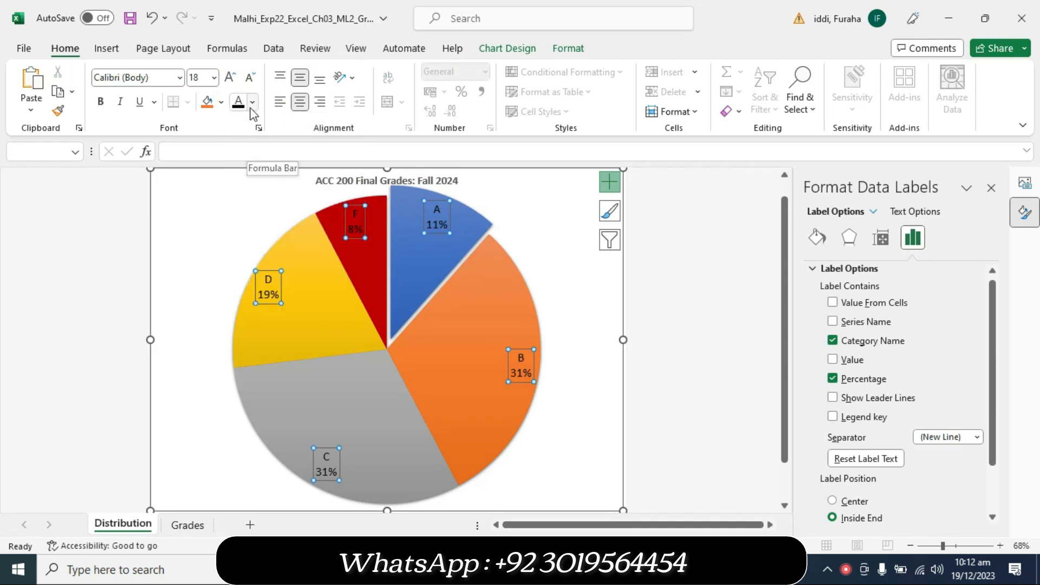
click(252, 101)
click(248, 165)
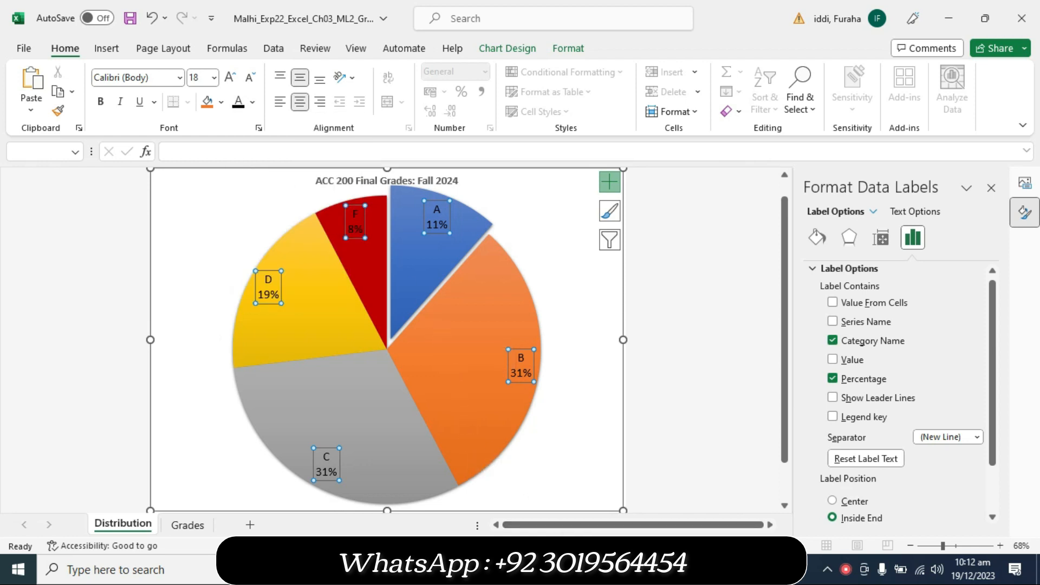
- Switch to Word, set the step 6 instruction text to 9 pt, and remove its highlighting
mouse_move(573, 570)
click(574, 498)
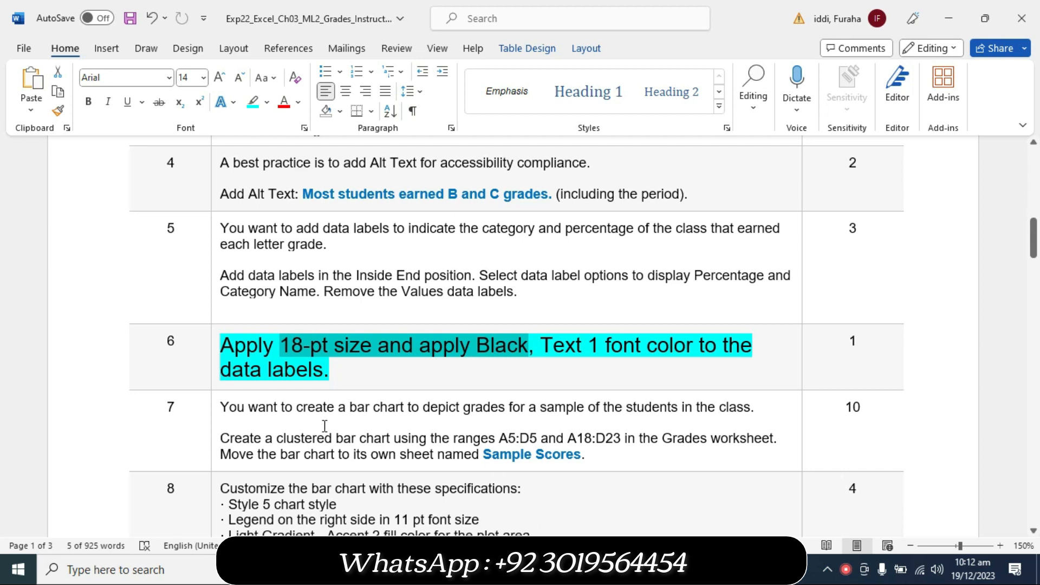
click(215, 384)
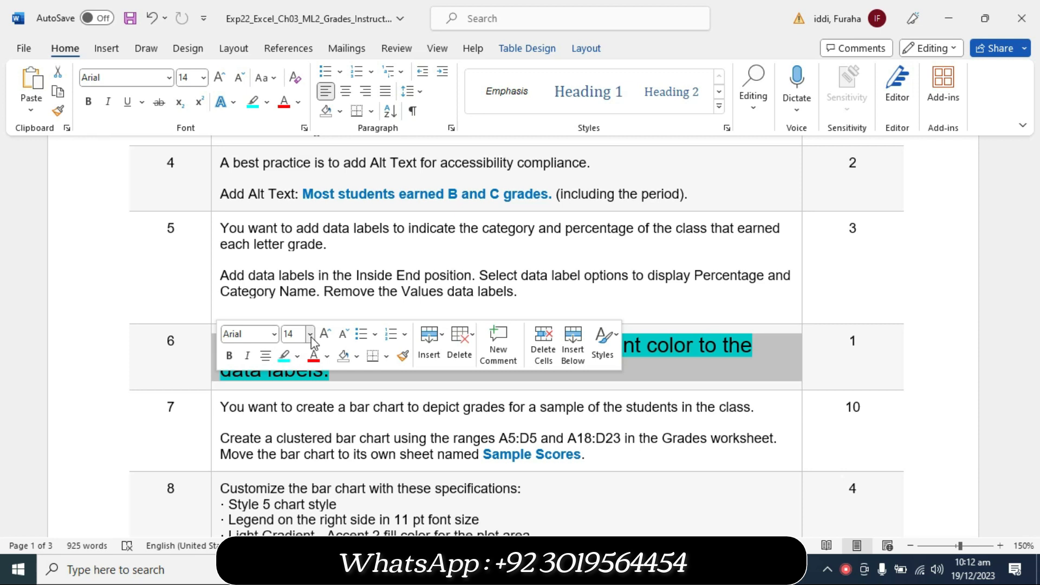
click(311, 333)
click(301, 69)
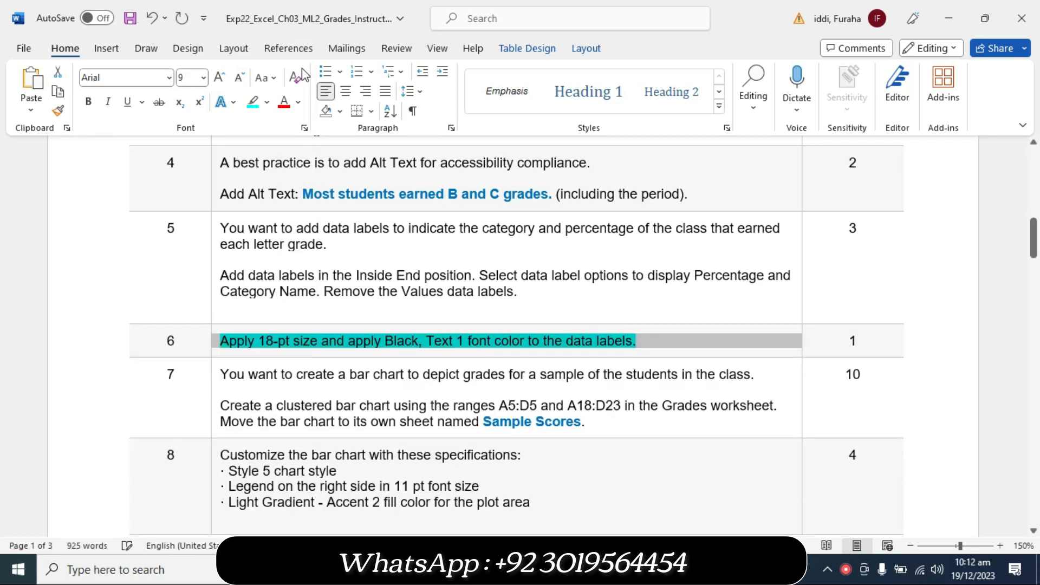
click(266, 102)
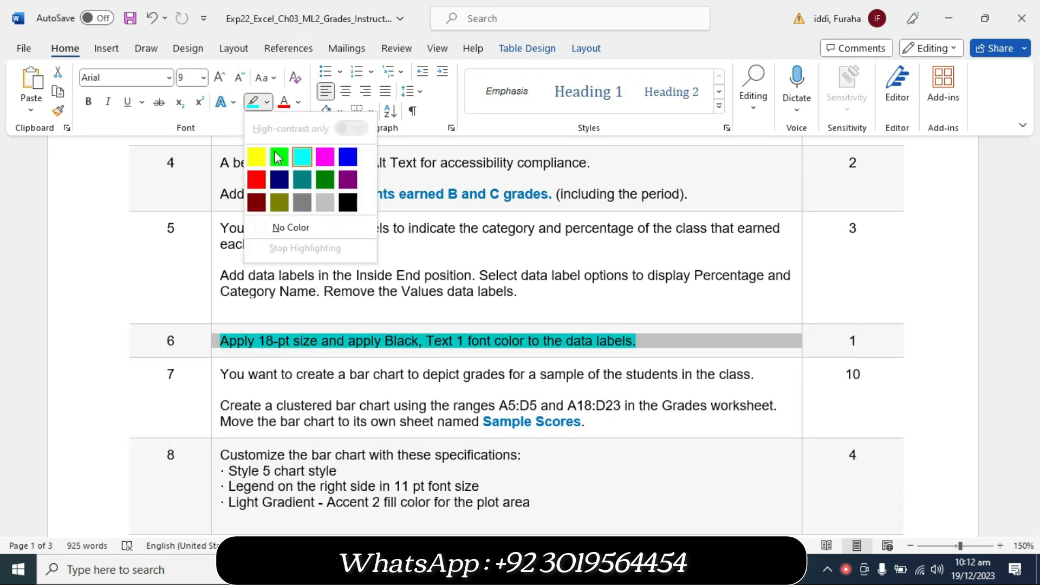
click(293, 228)
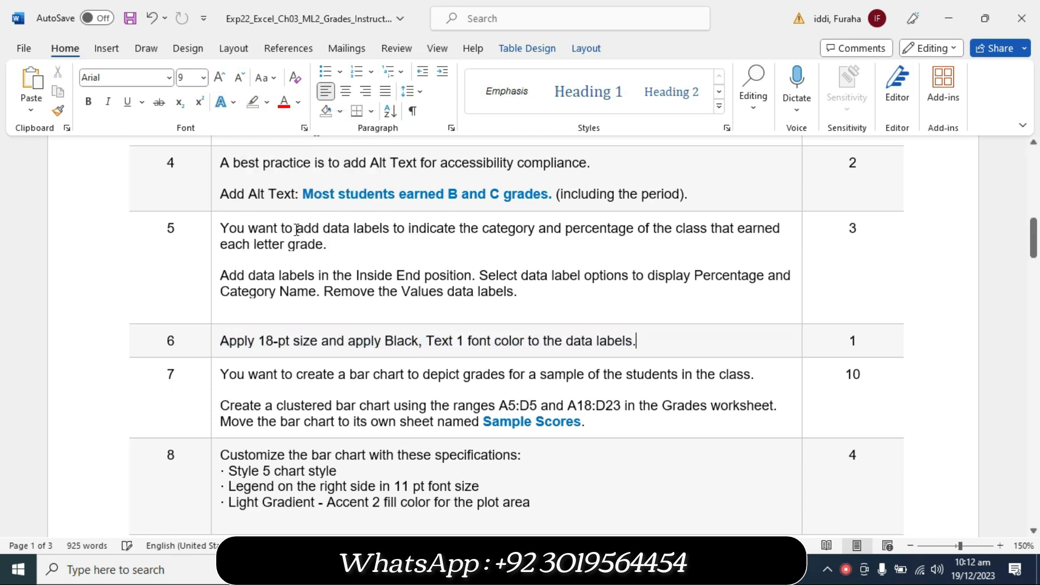
- Enlarge the step 7 instruction text to 16 pt and highlight it in yellow
click(212, 432)
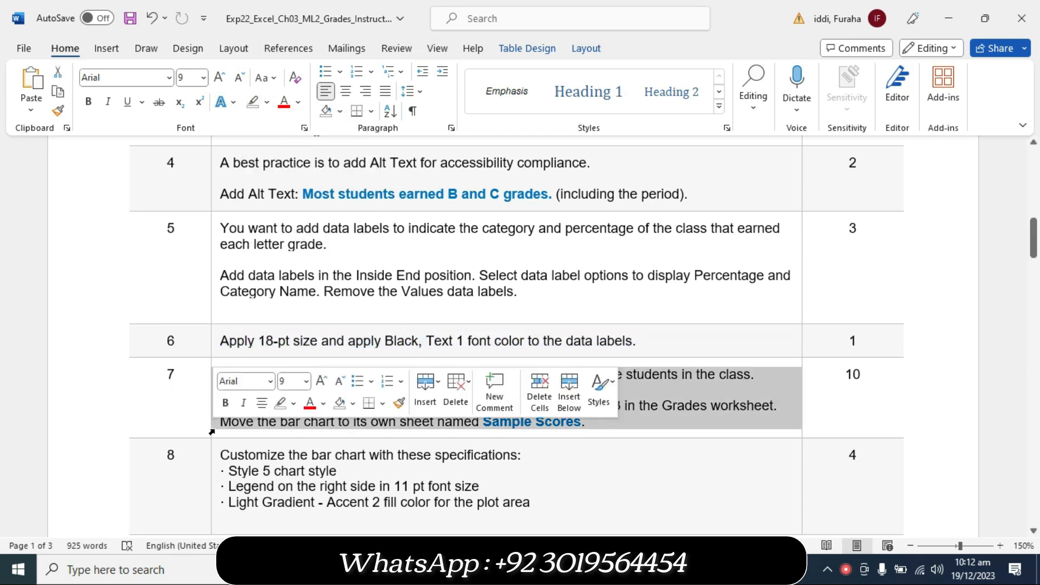
click(306, 382)
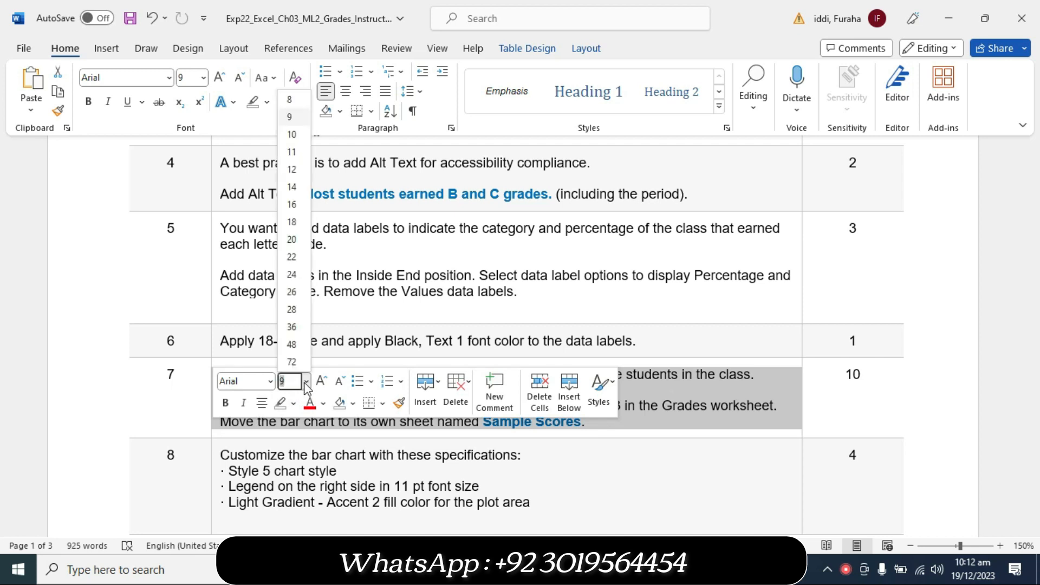
click(292, 205)
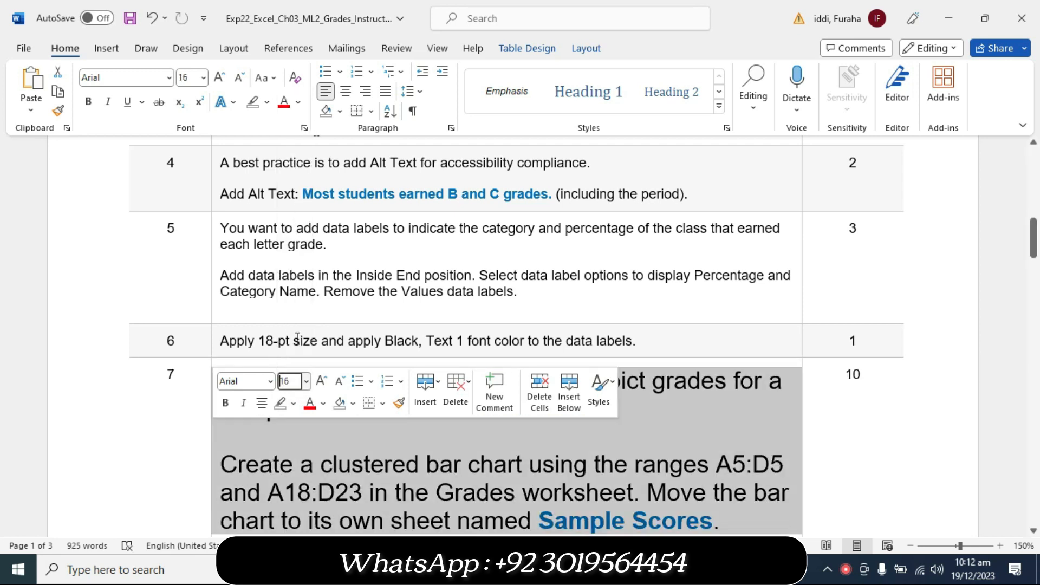
click(294, 404)
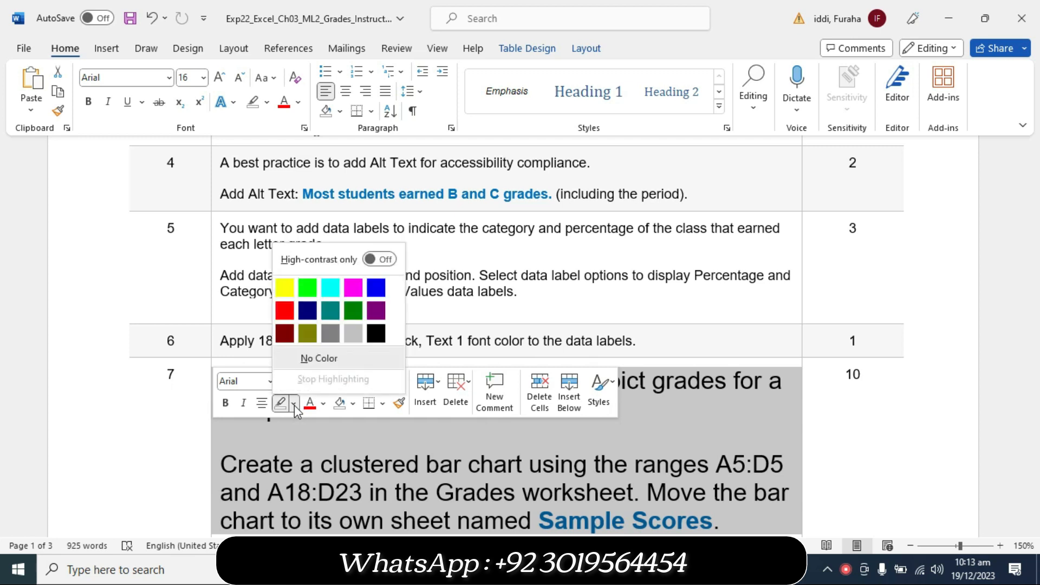
click(285, 288)
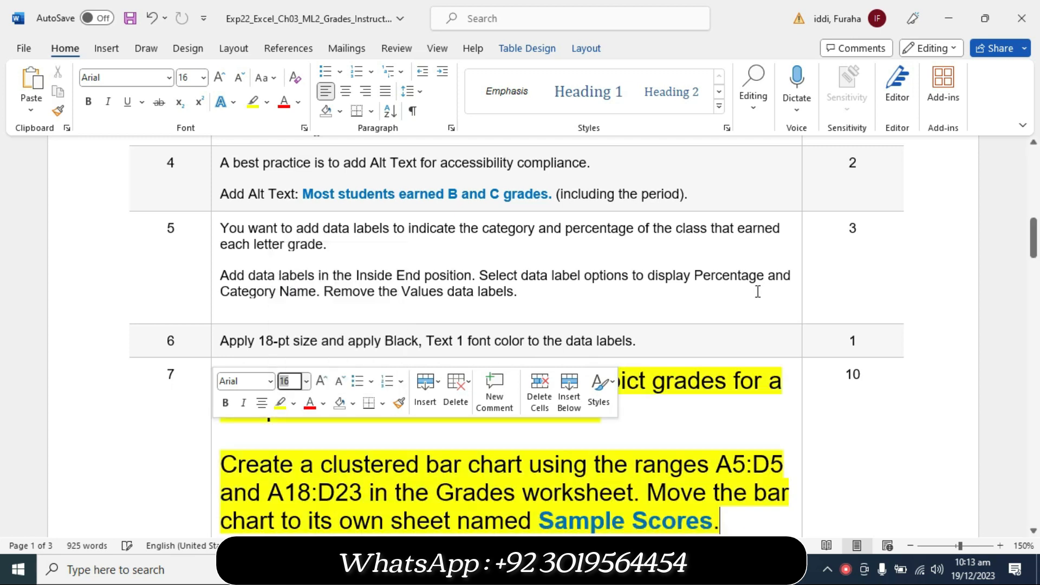
- Highlight in turquoise the step 7 sentence about creating a clustered bar chart from the Grades worksheet ranges
mouse_move(1033, 238)
mouse_down()
mouse_move(1034, 474)
mouse_move(1034, 249)
mouse_up()
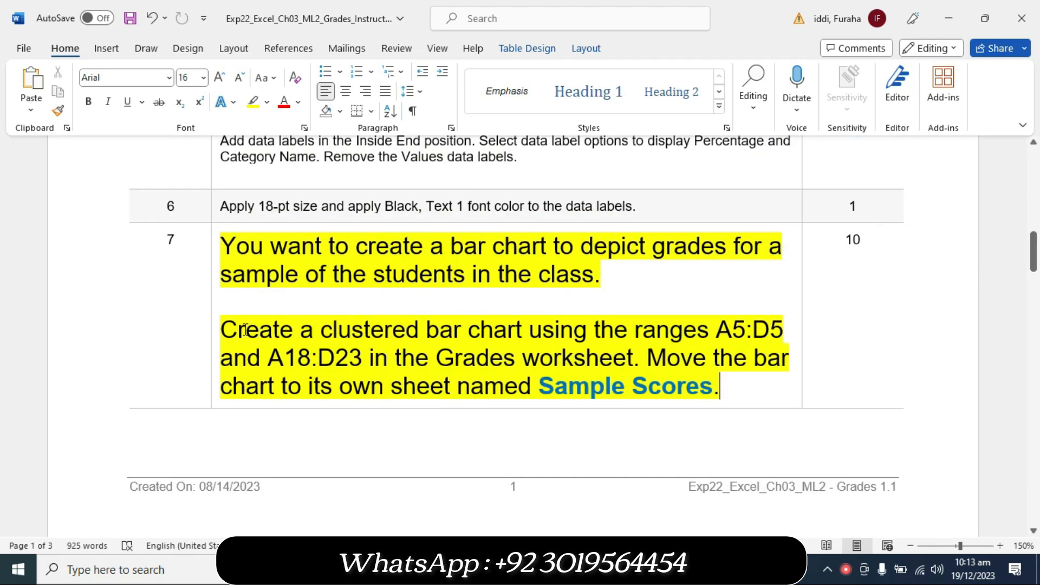
drag(221, 331, 612, 348)
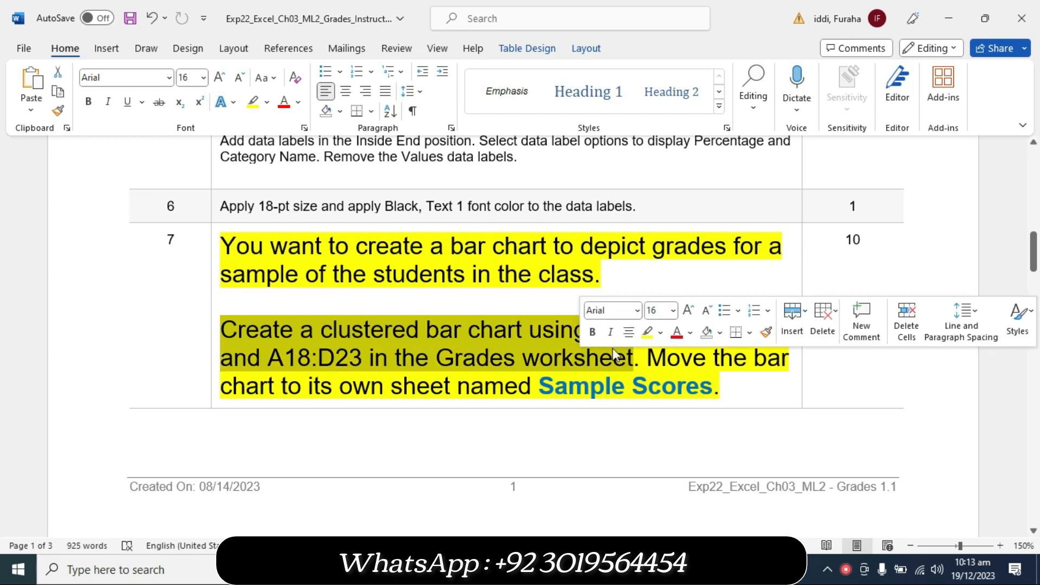
click(659, 334)
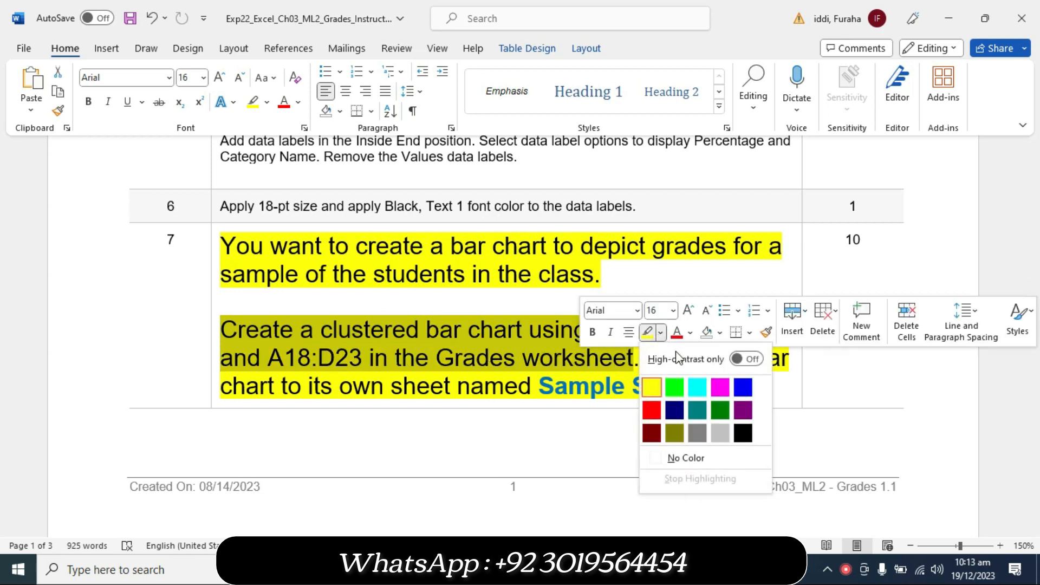
click(694, 389)
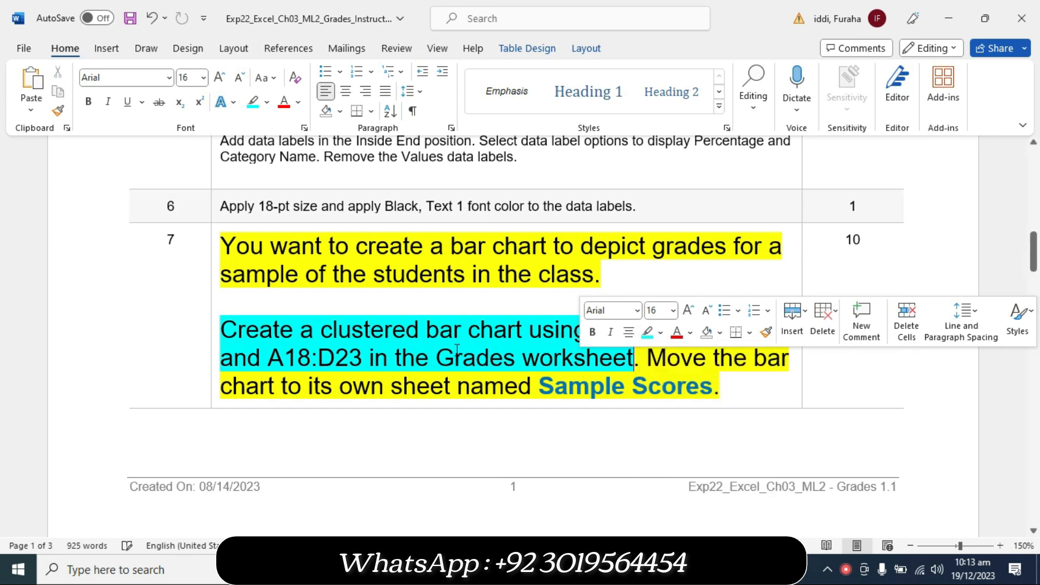
click(280, 327)
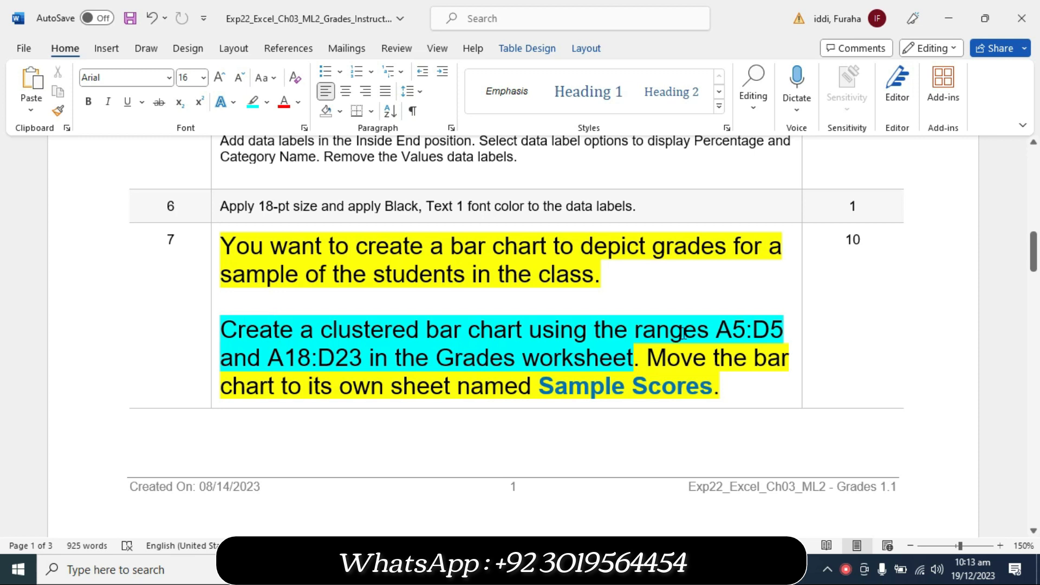
- Copy the first range reference from step 7, switch to Excel, and select A5:D5 on the Grades sheet
drag(723, 332, 775, 339)
key(ctrl+c)
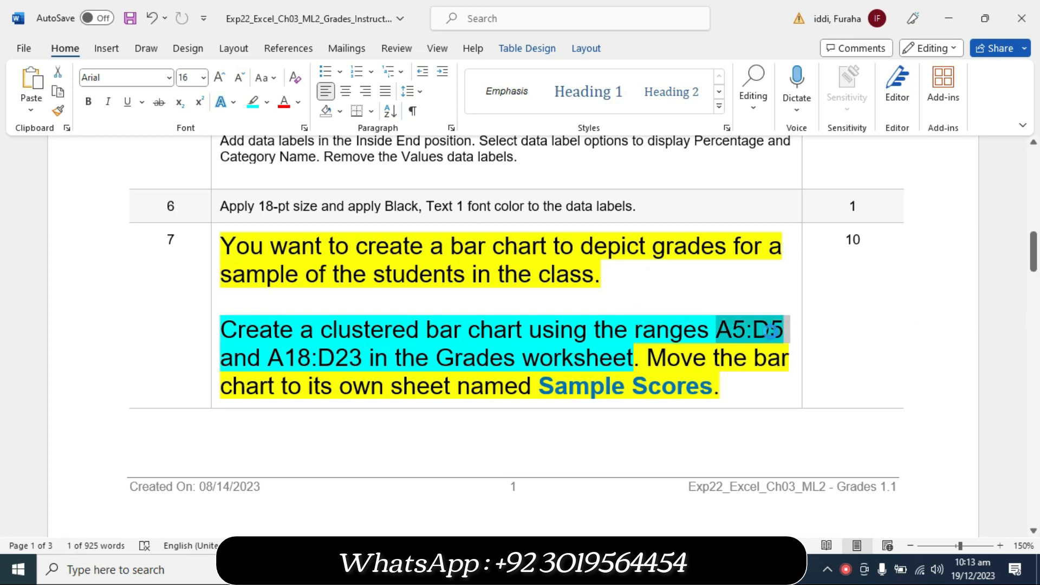
click(612, 485)
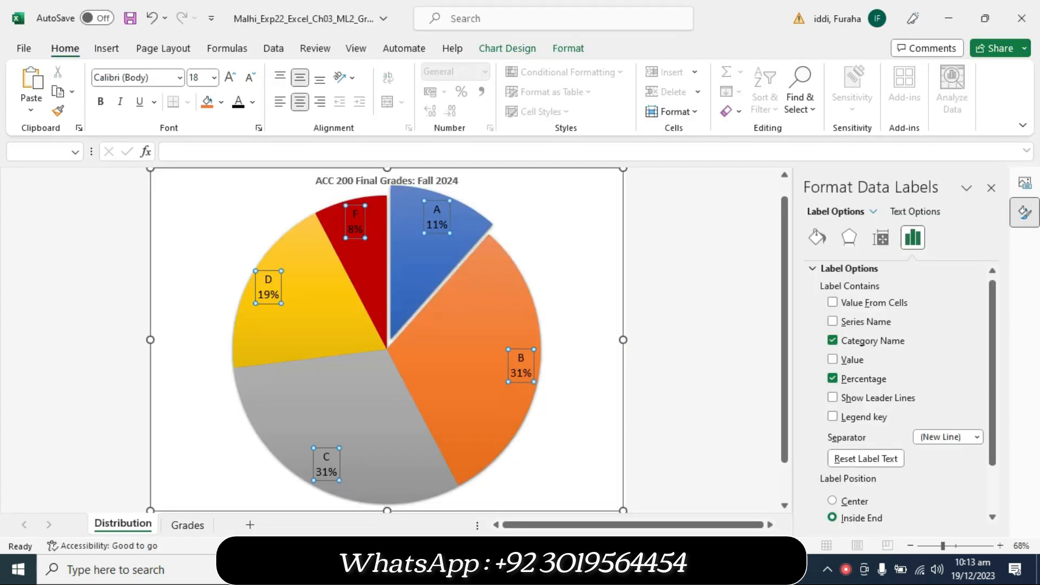
click(189, 526)
key(alt+Tab)
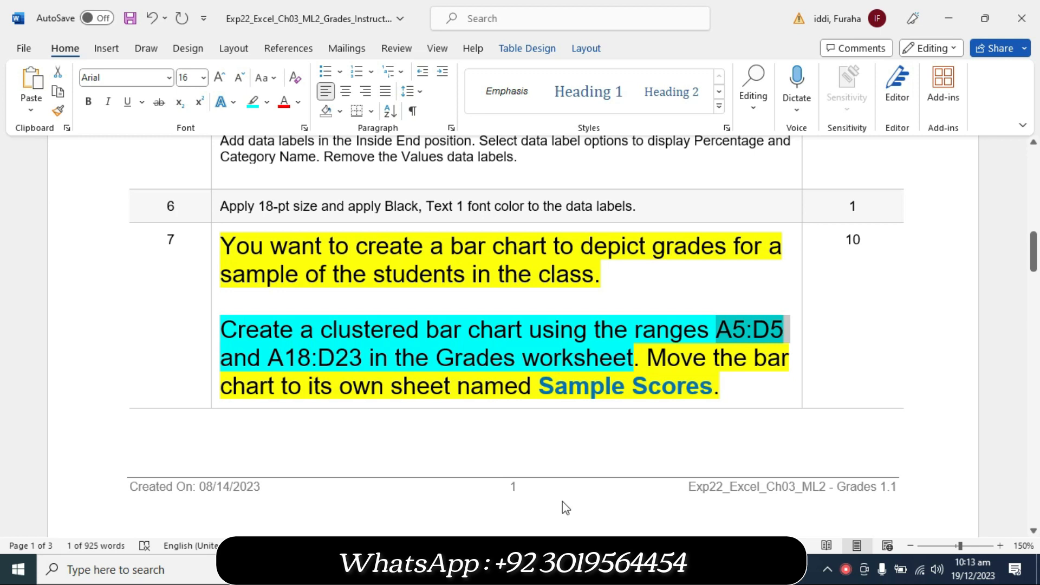
key(alt+Tab)
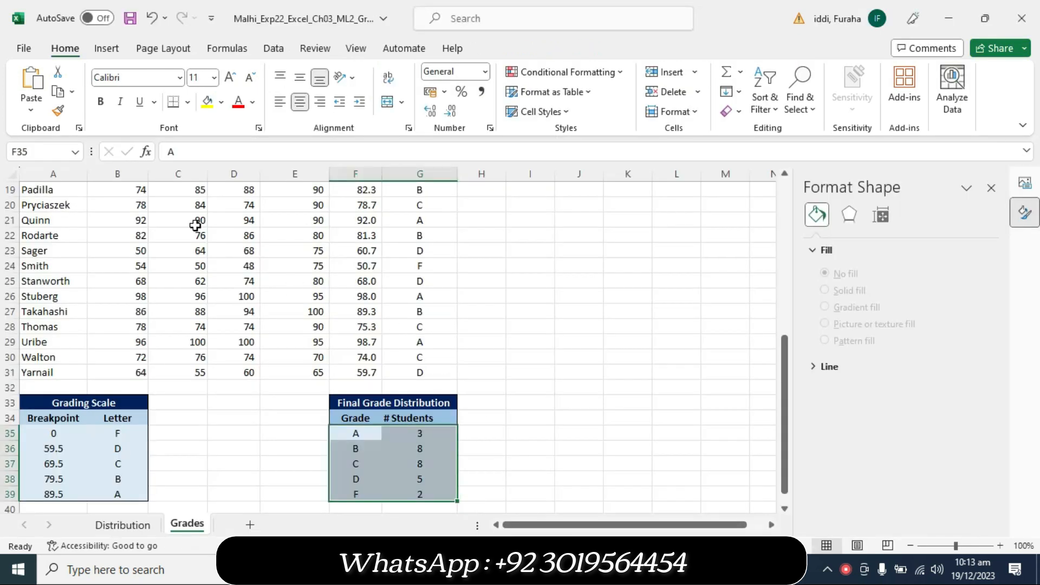
click(44, 154)
text(A5:D5)
key(Return)
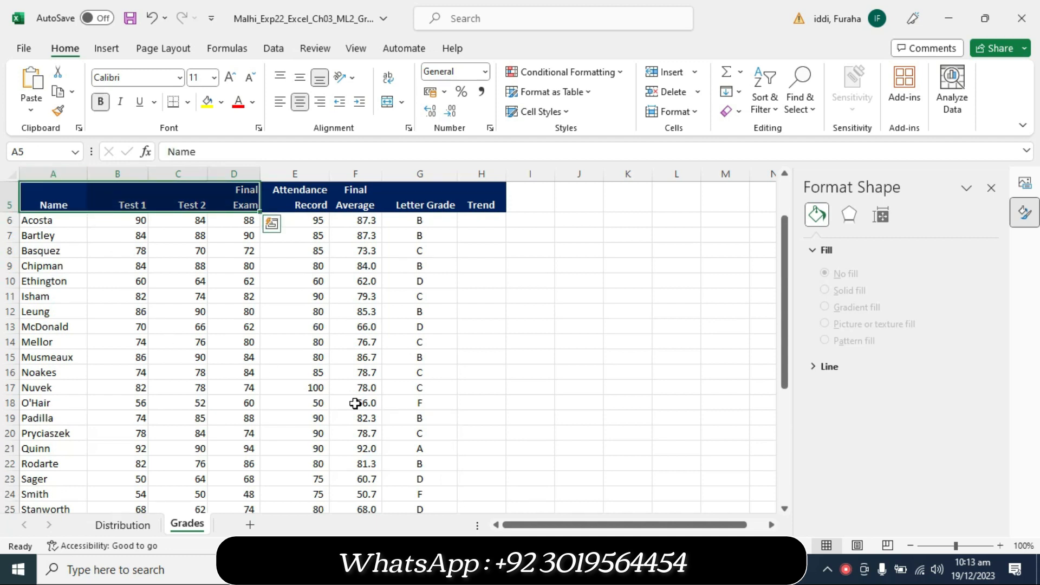
- Check the second range of step 7 in Word, then add A18:D23 to the selection on Excel's Grades sheet
click(520, 568)
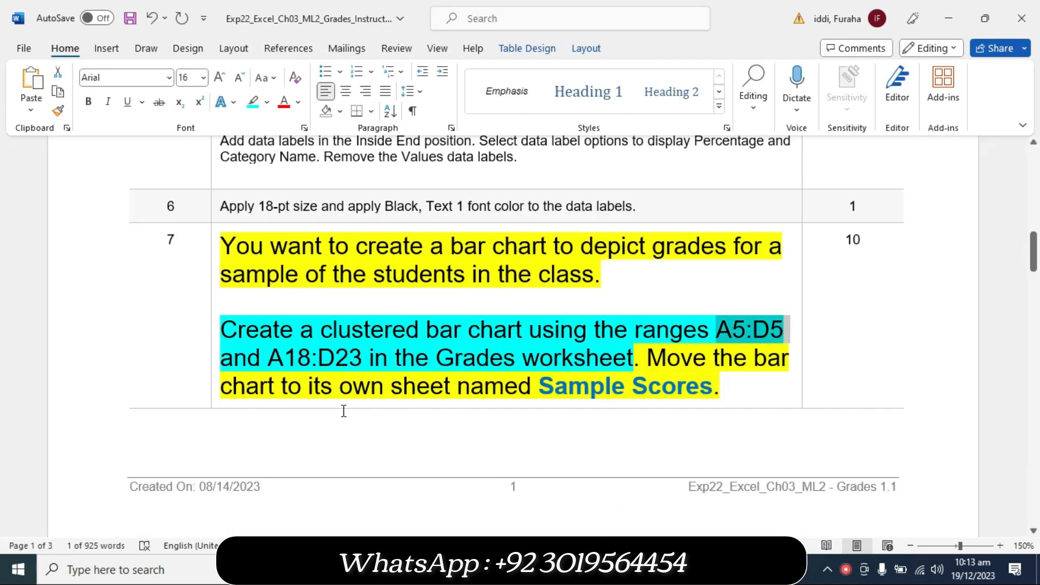
drag(276, 359, 368, 359)
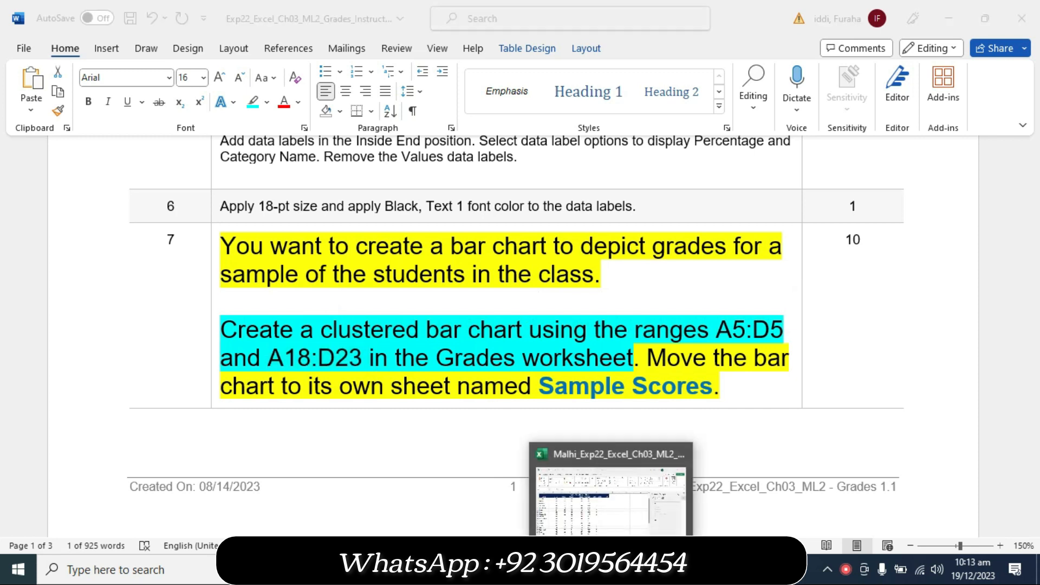
click(612, 477)
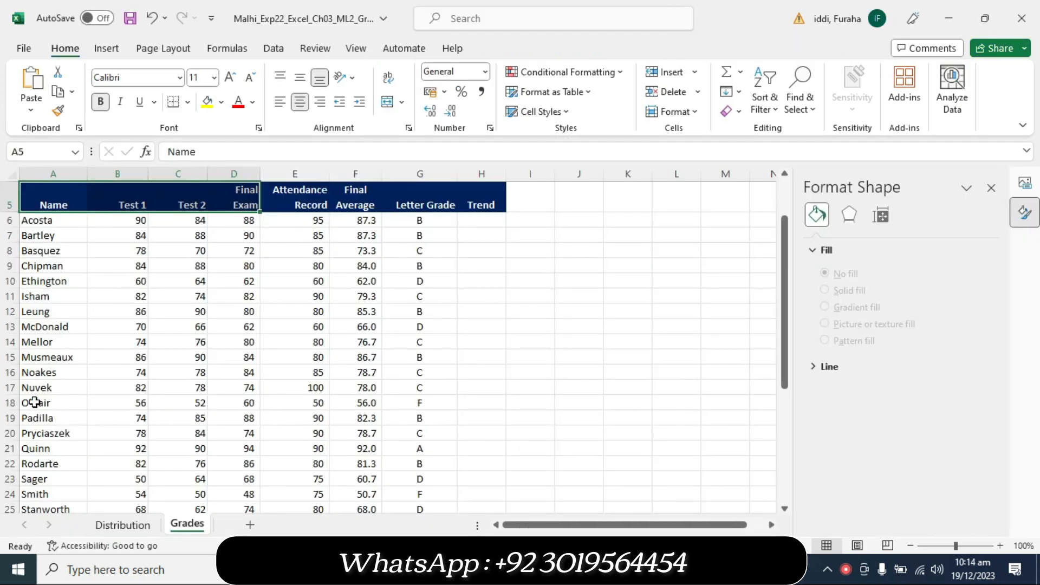
drag(36, 402, 217, 478)
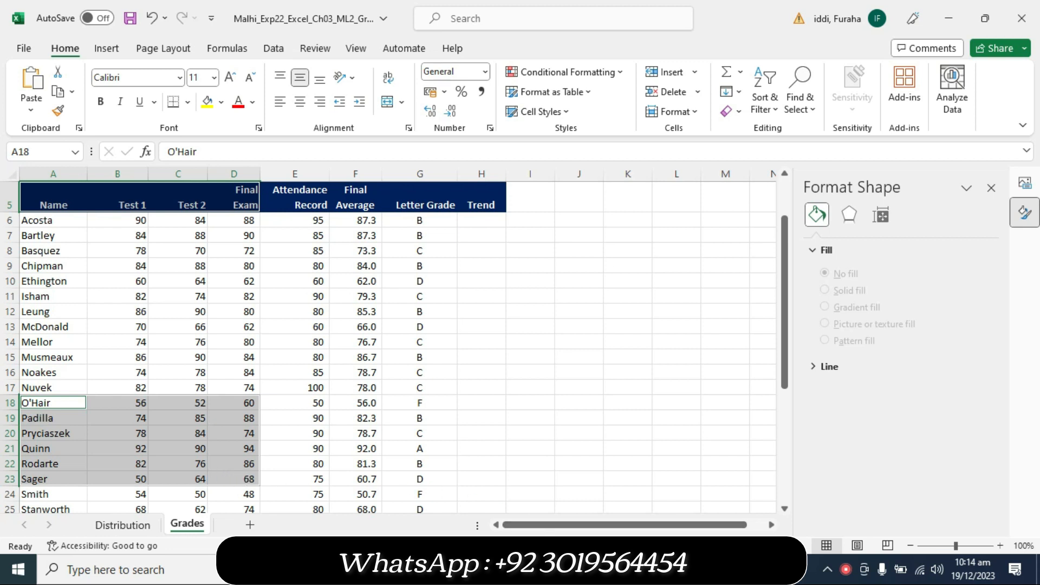
- Check the required chart type in Word, then insert a Clustered Bar chart from the selected ranges in Excel
click(575, 569)
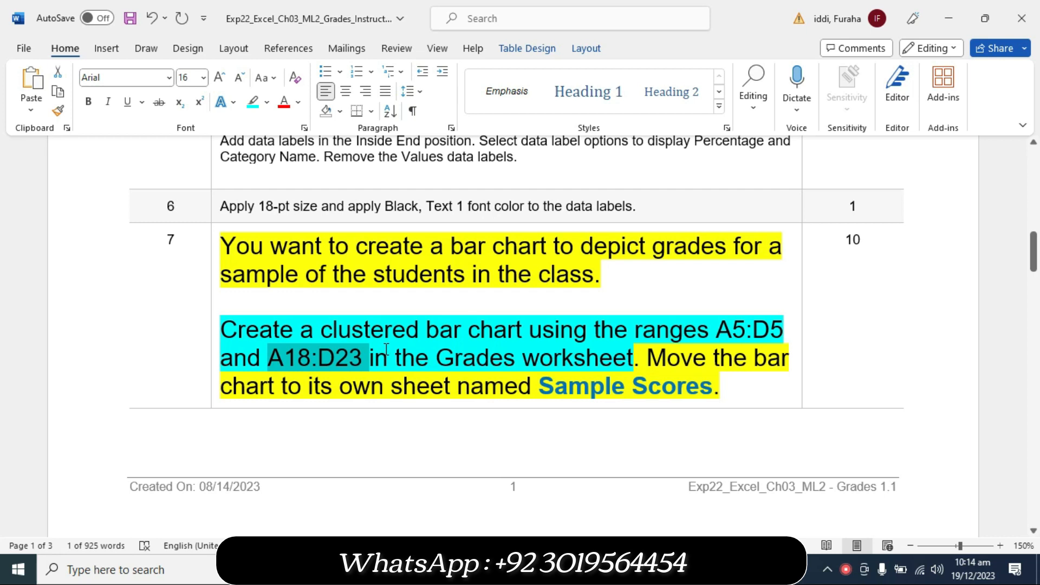
drag(358, 325, 528, 329)
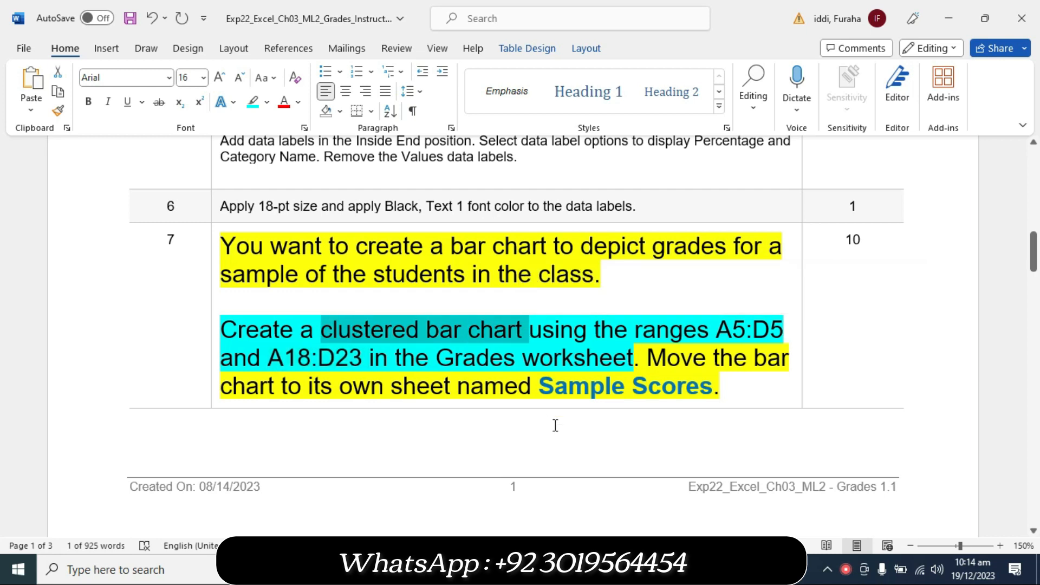
click(548, 570)
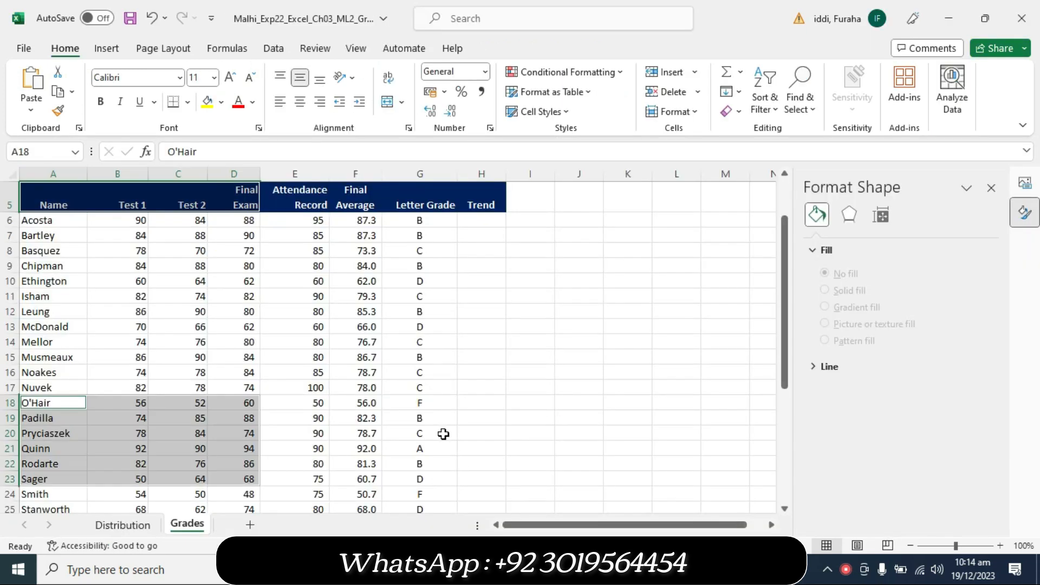
click(106, 50)
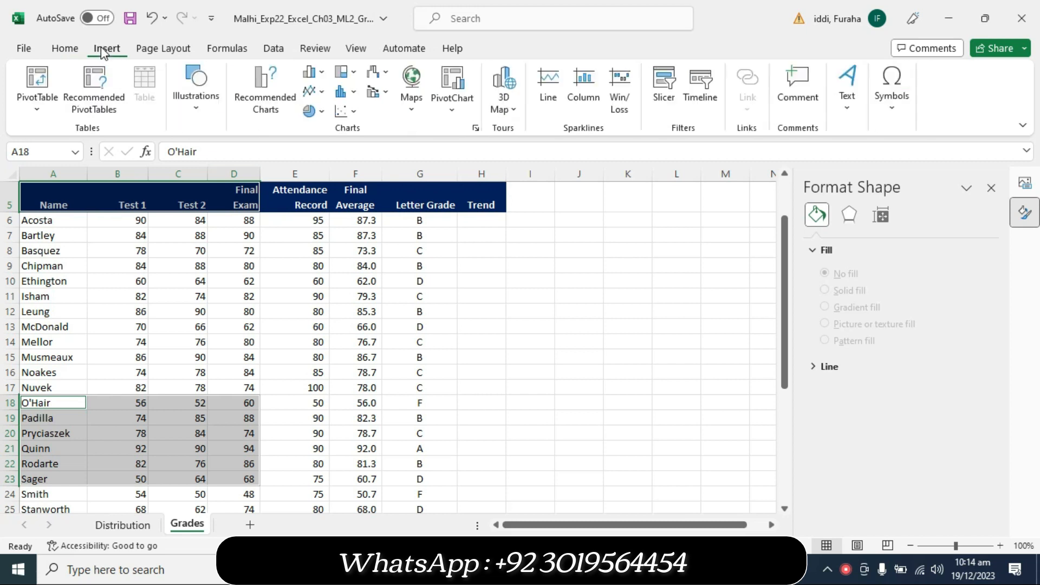
click(276, 111)
click(405, 88)
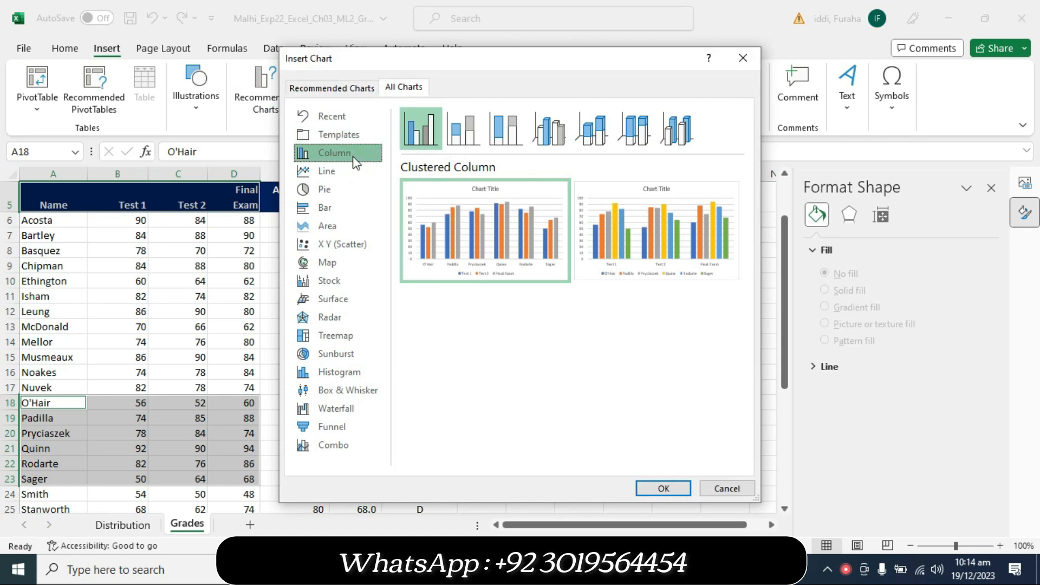
click(345, 210)
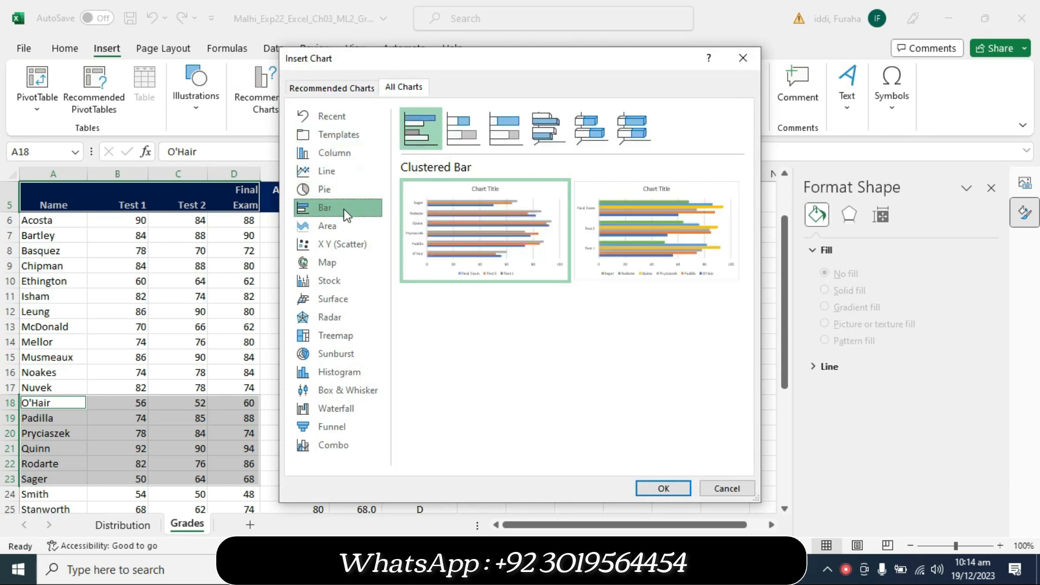
mouse_move(490, 265)
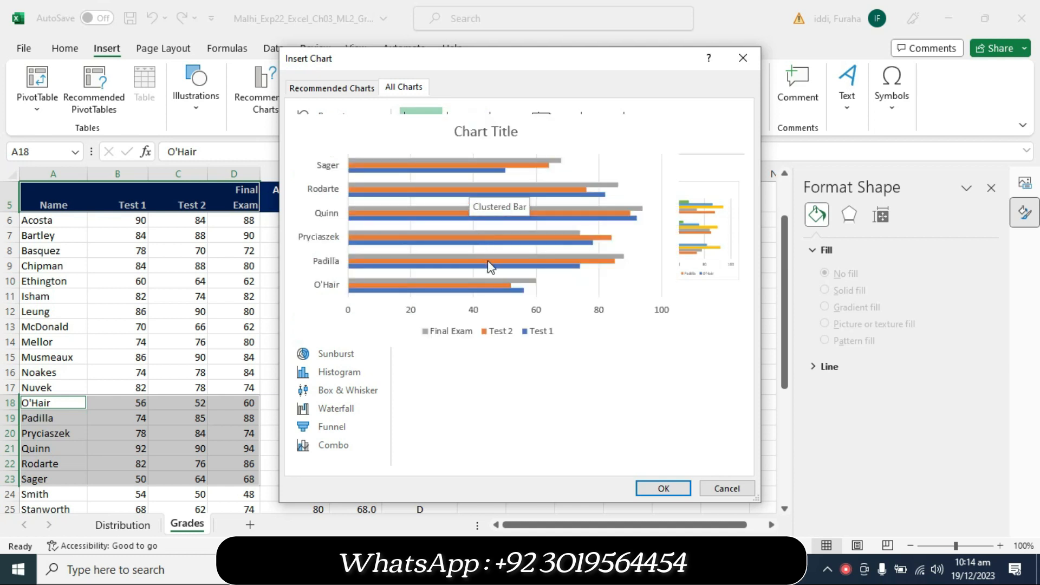
click(655, 488)
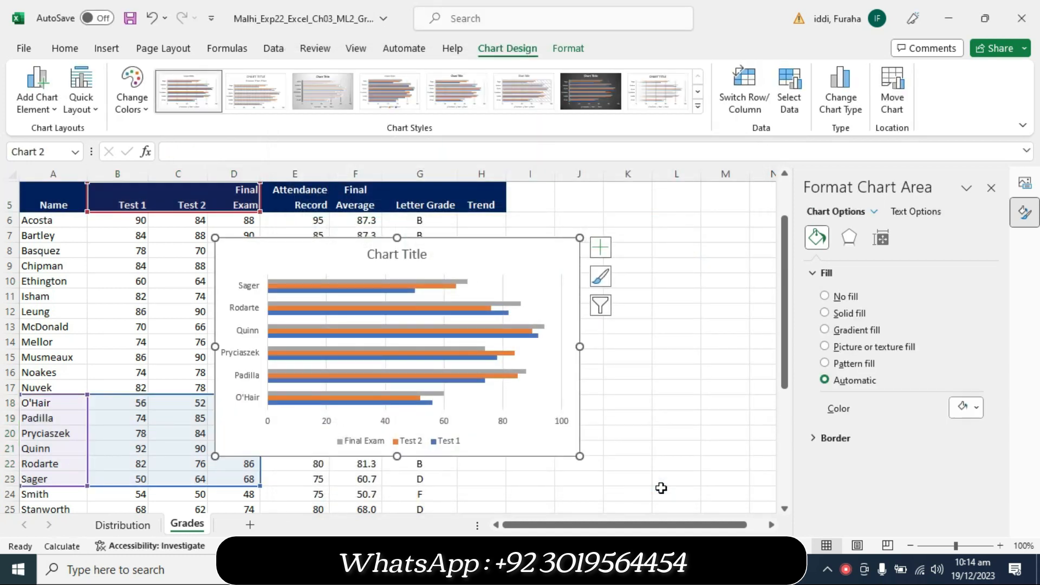
- Switch to Word and highlight in turquoise the step 7 sentence about moving the bar chart to its own sheet
key(alt+Tab)
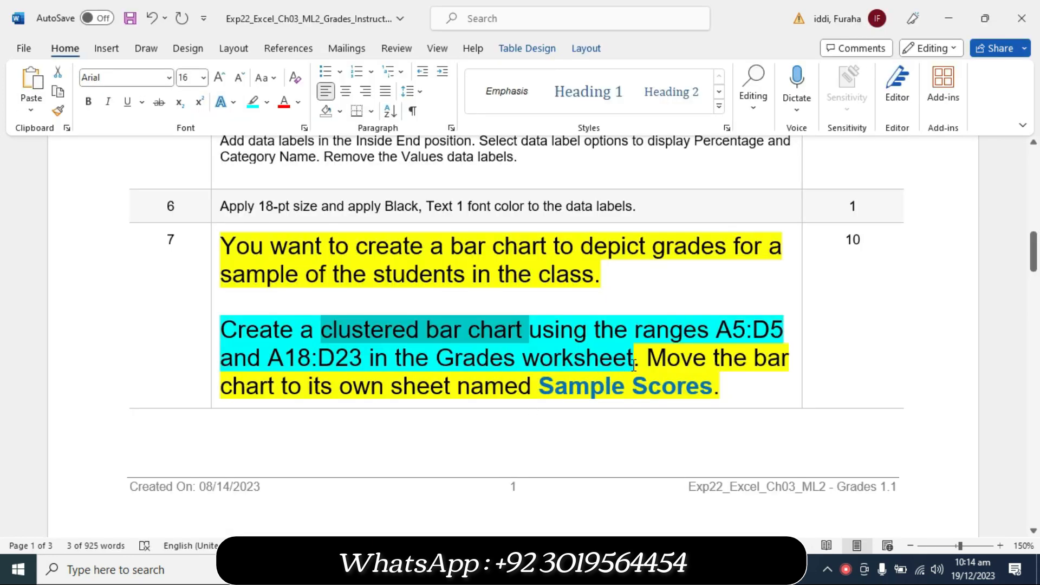
drag(648, 357, 713, 386)
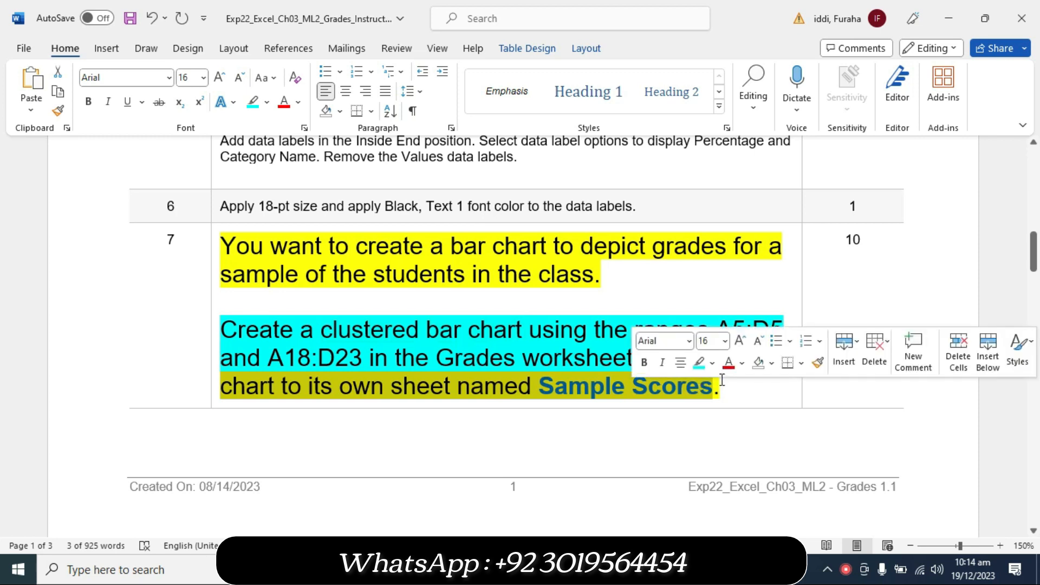
click(697, 364)
click(615, 386)
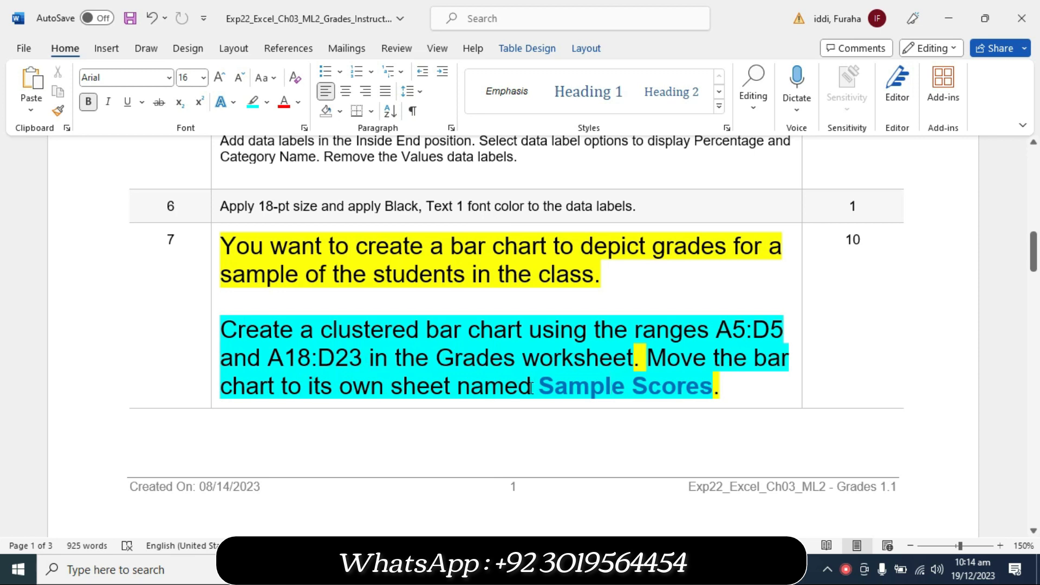
- Copy the sheet name from step 7, switch to Excel, and move the bar chart to a new sheet named Sample Scores
drag(545, 385, 671, 388)
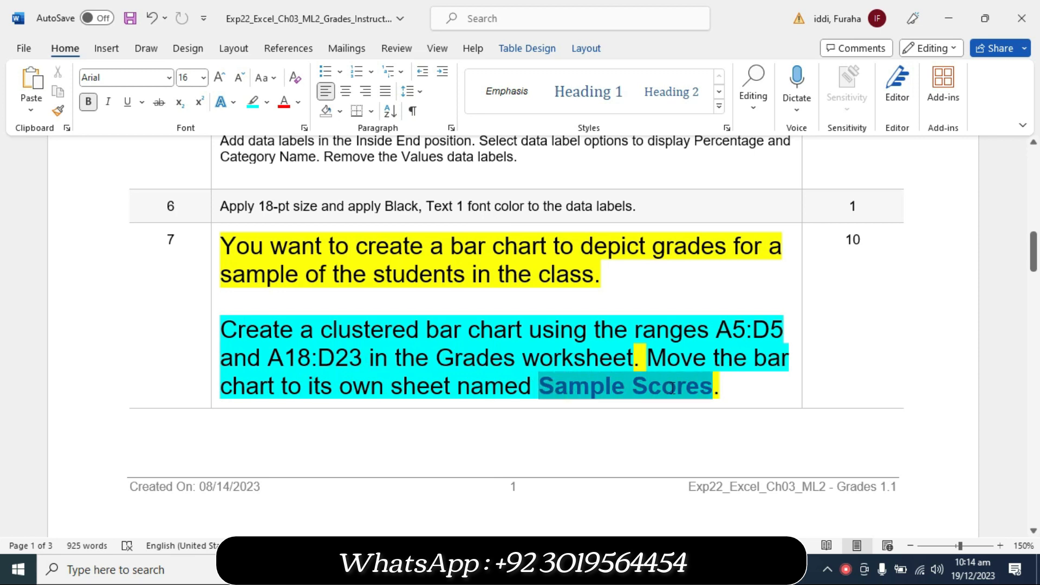
key(ctrl+c)
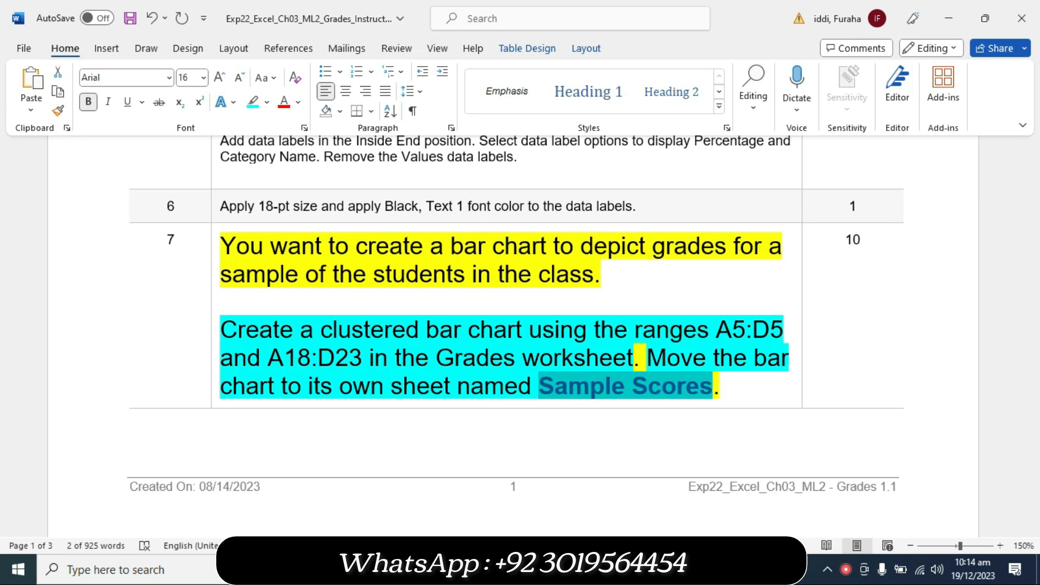
key(alt+Tab)
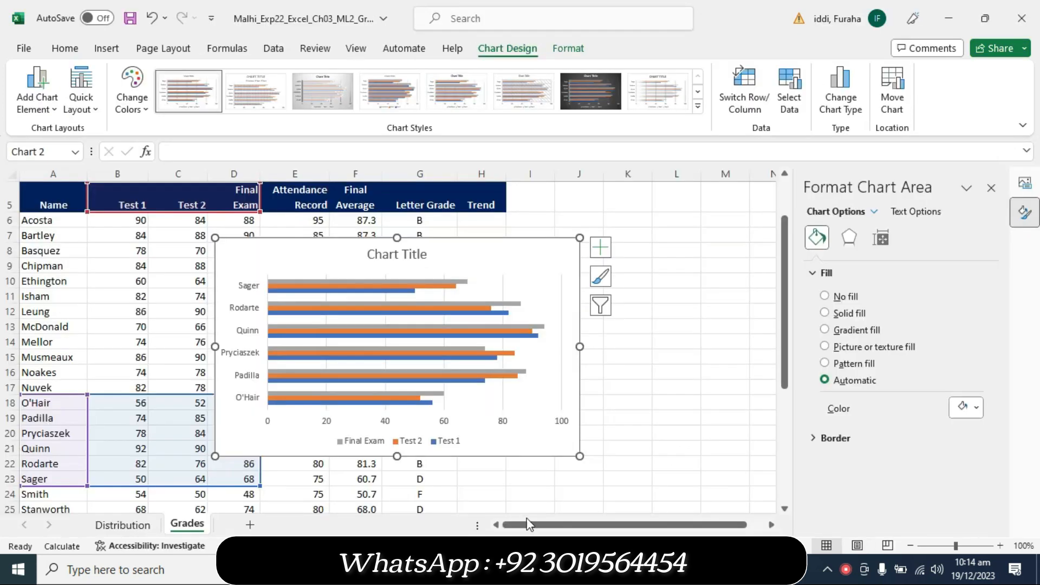
right_click(510, 240)
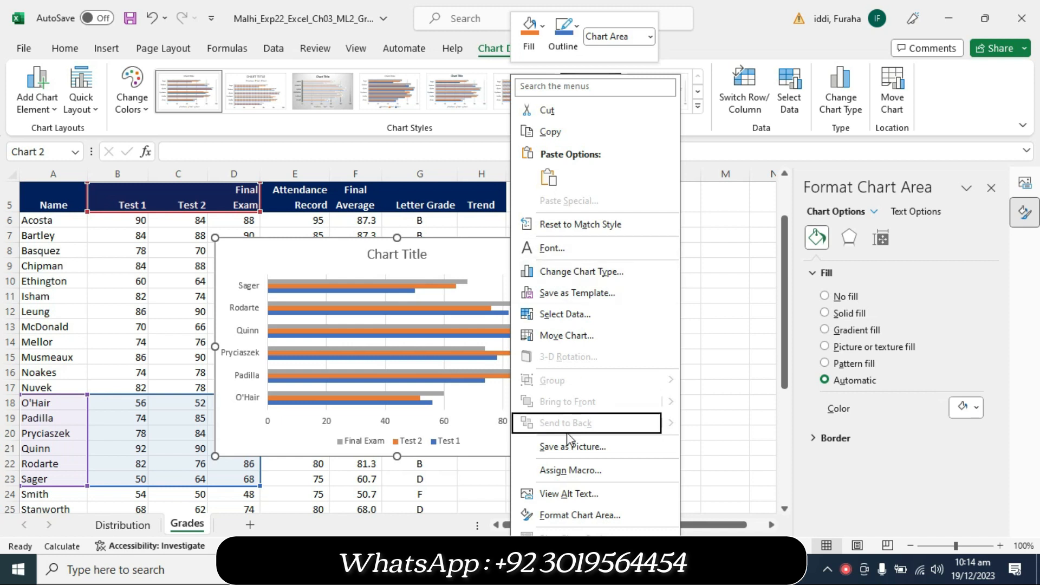
click(569, 337)
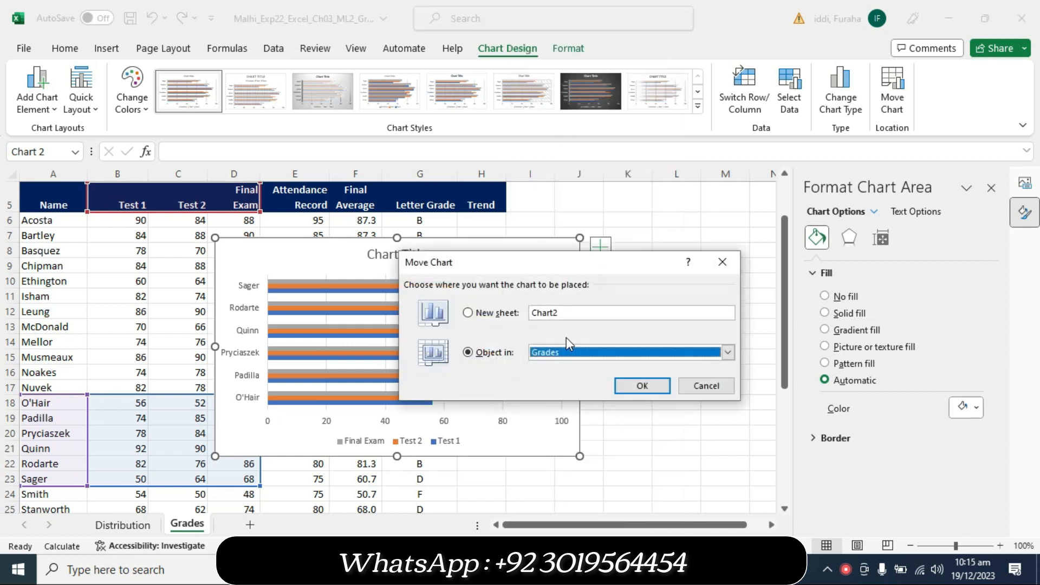
click(473, 316)
text(Sample Scores)
click(654, 387)
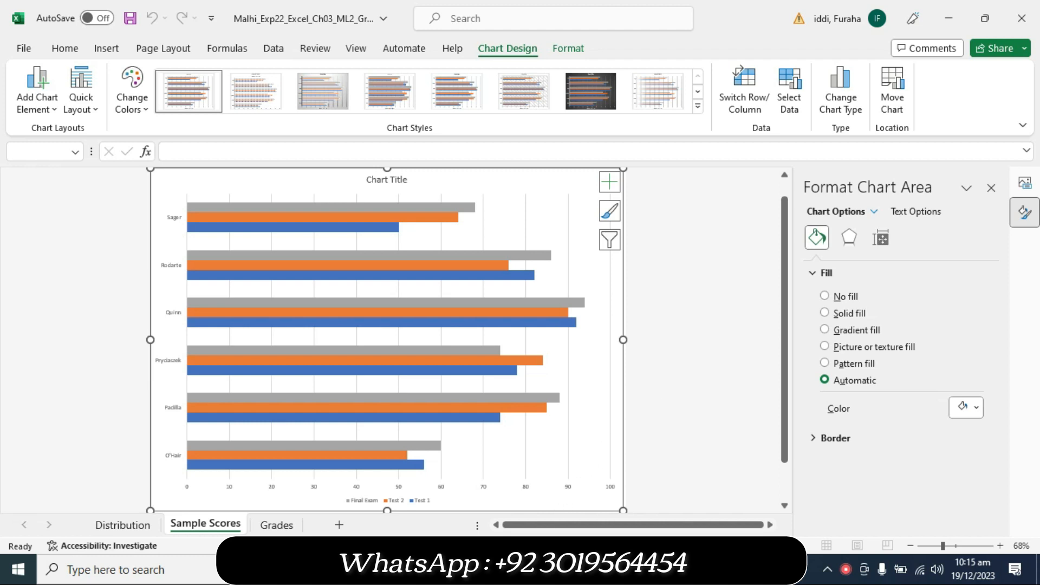
- Switch to Word, reset the step 7 instruction text to 9 pt, and remove its highlighting
key(alt+Tab)
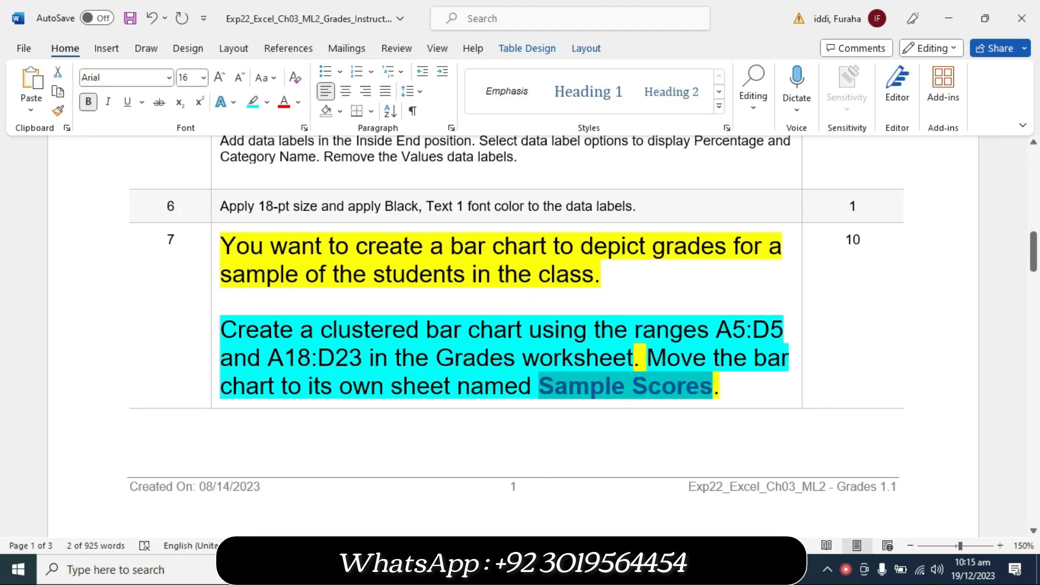
click(216, 405)
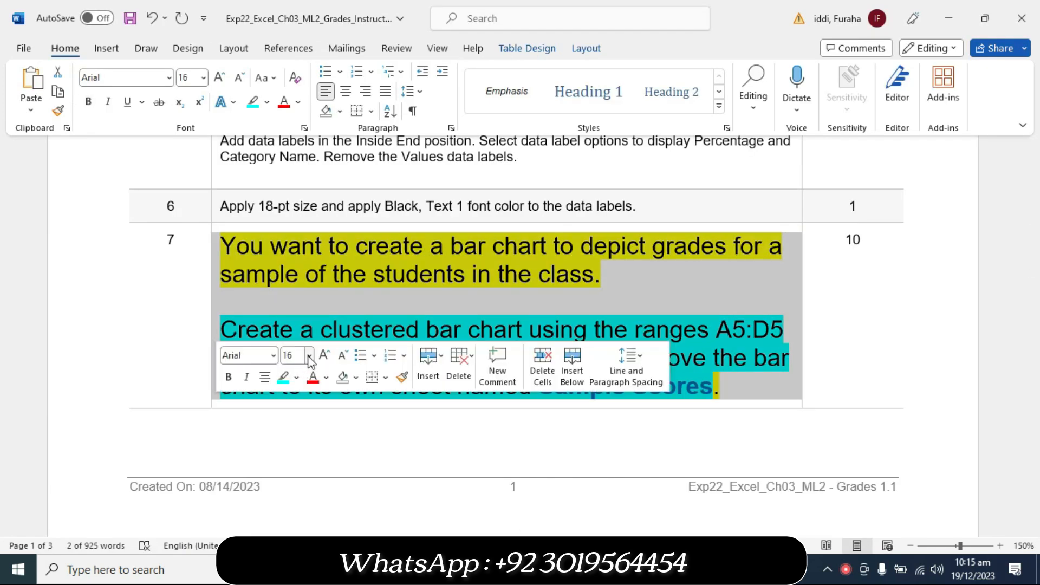
click(309, 355)
click(300, 103)
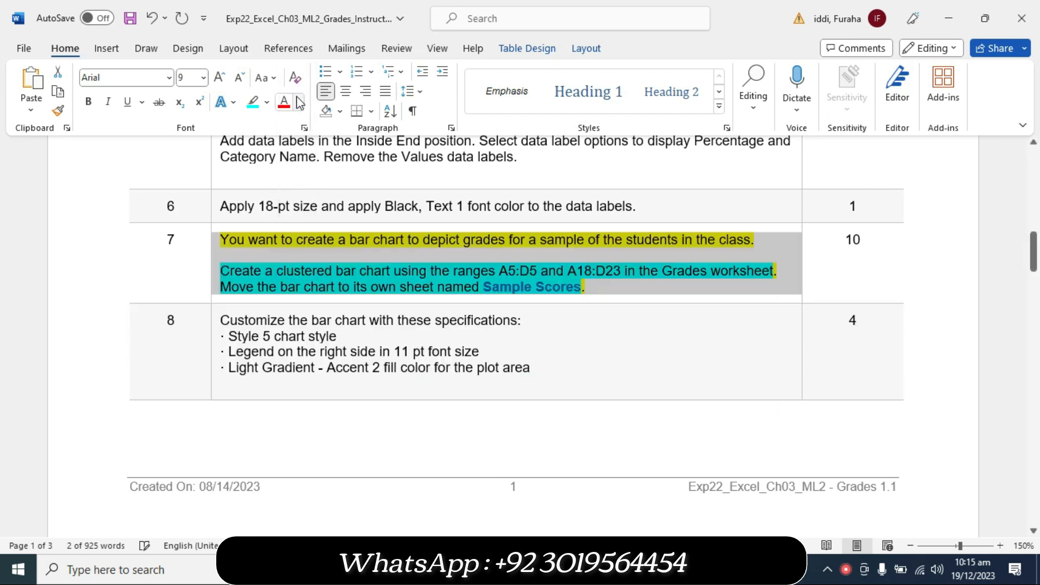
click(267, 103)
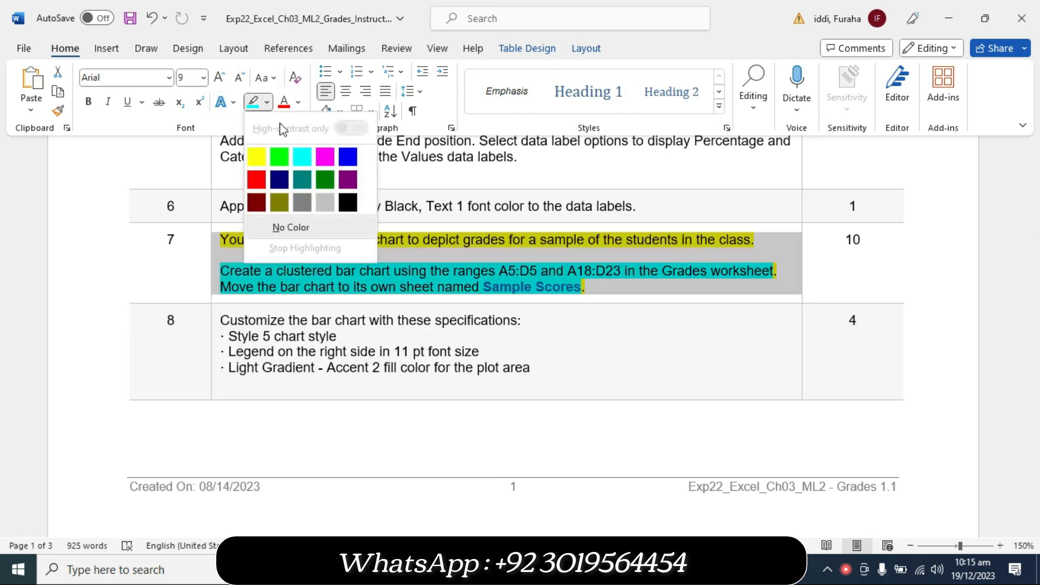
click(300, 228)
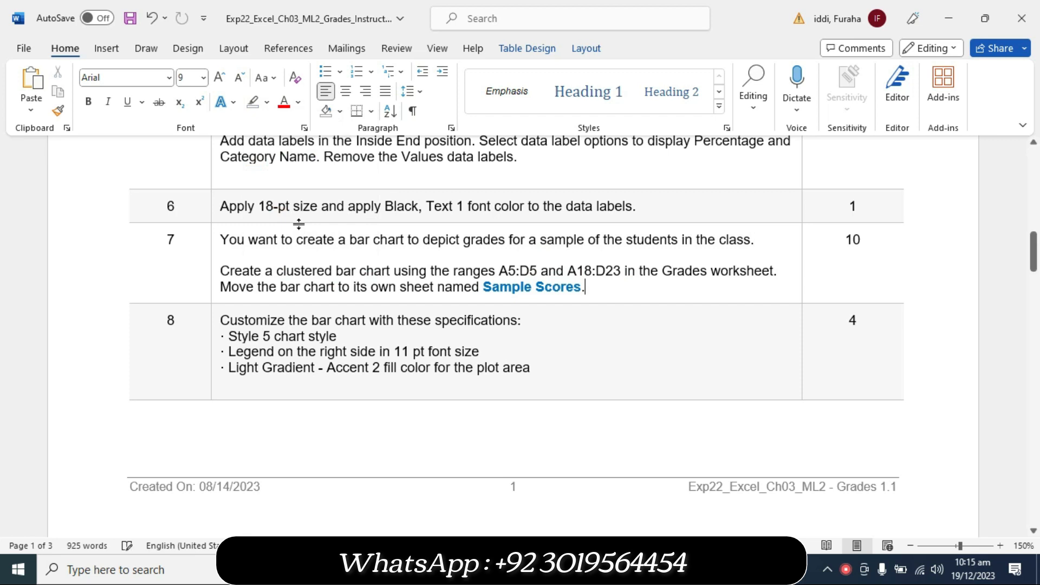
- Enlarge the step 8 instruction text to 14 pt and highlight it in yellow
click(216, 383)
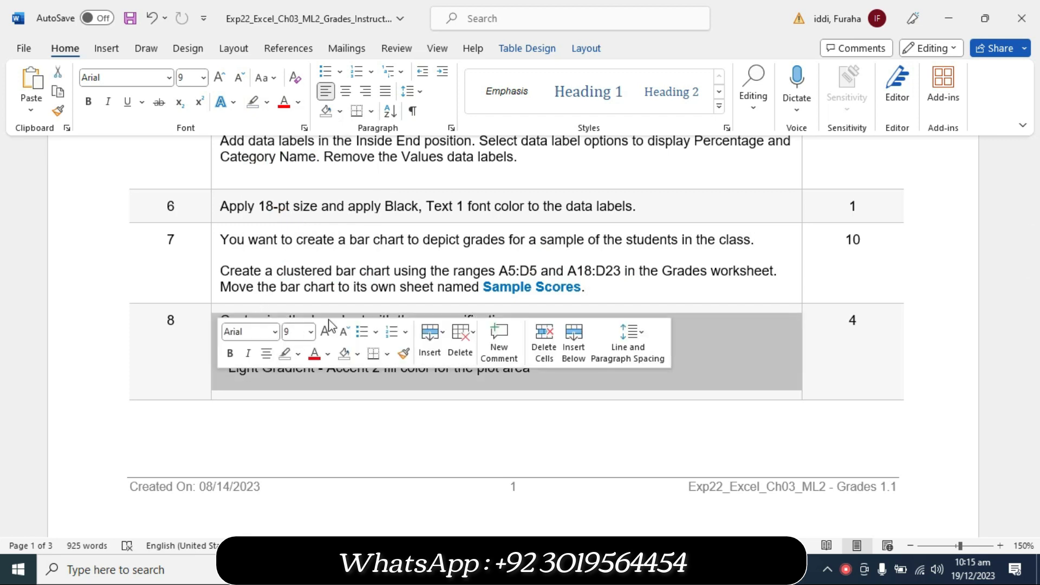
click(312, 332)
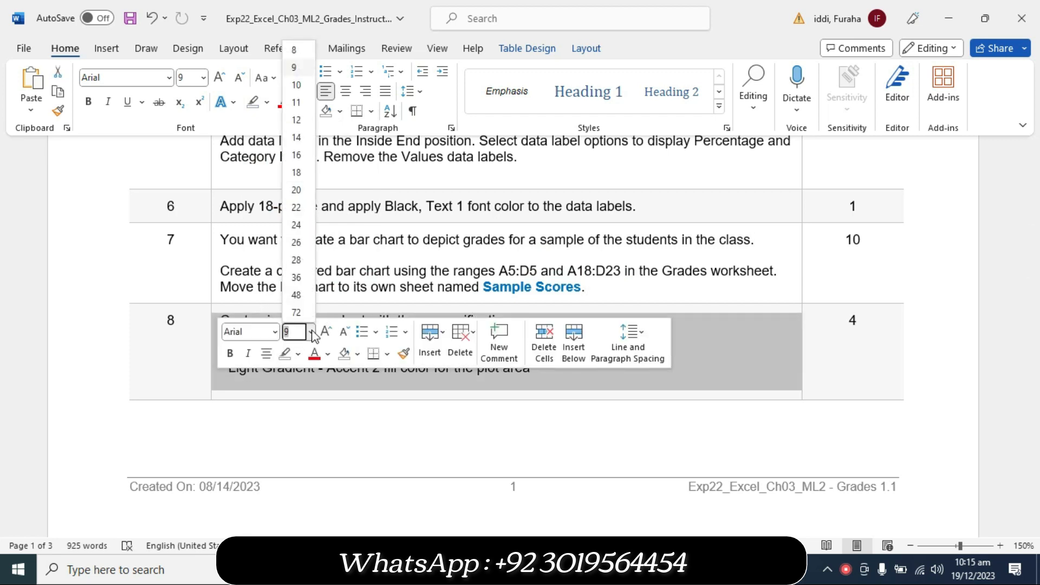
click(296, 137)
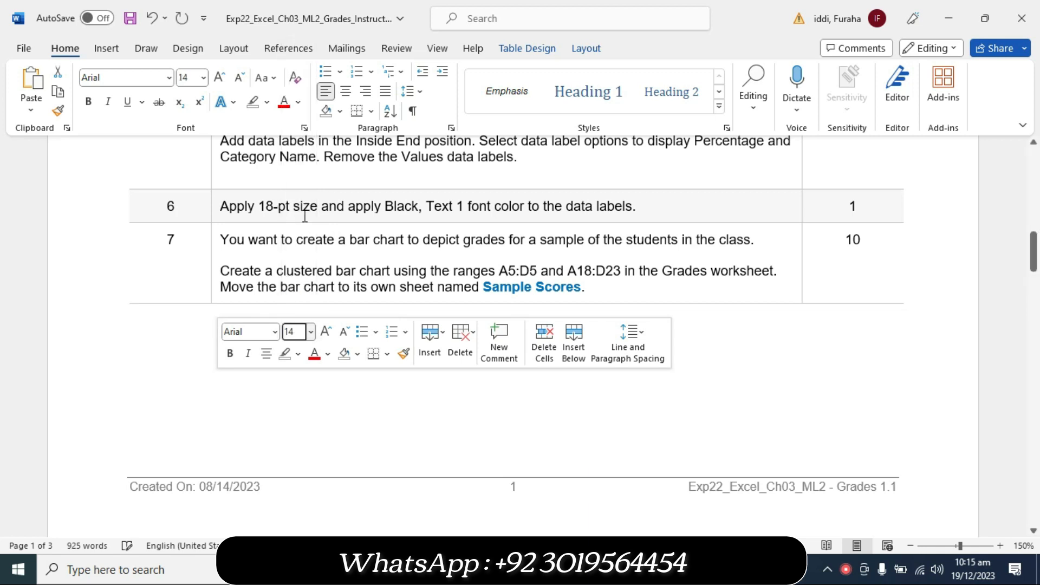
click(298, 353)
click(287, 412)
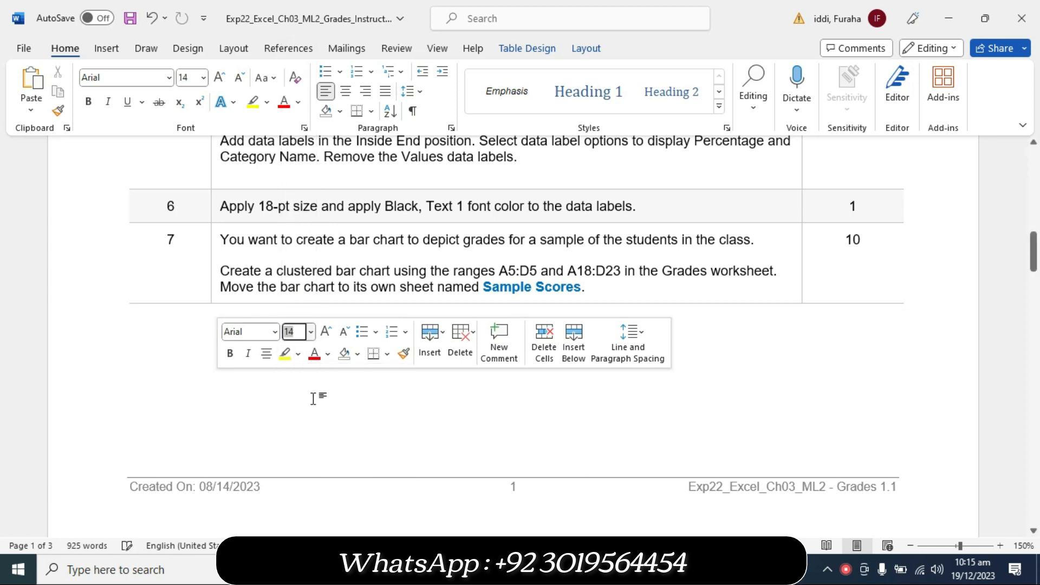
- Highlight the "Style 5 chart style" line of step 8 in turquoise
drag(1034, 266, 1032, 301)
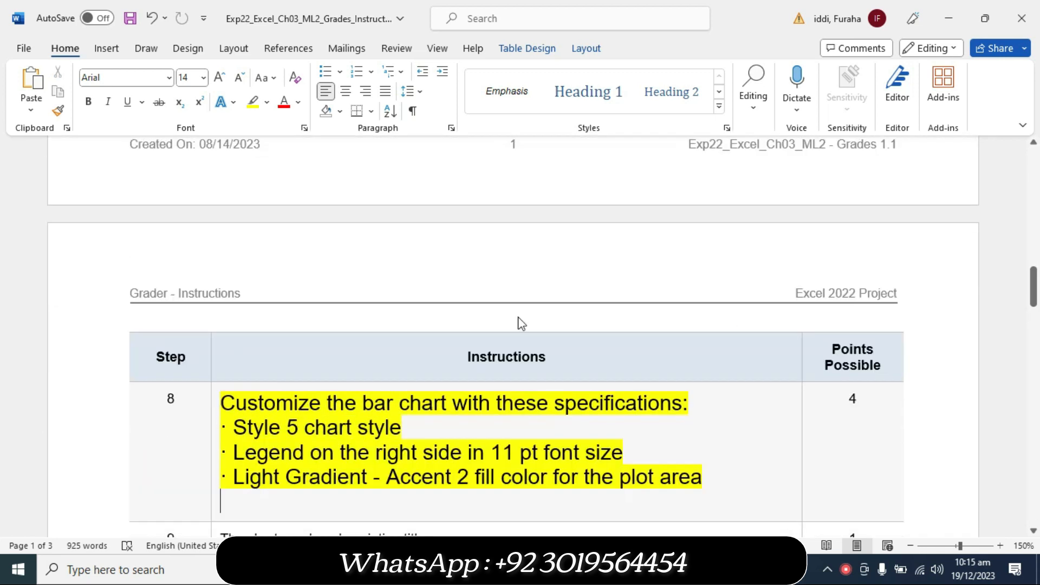
drag(236, 427, 389, 422)
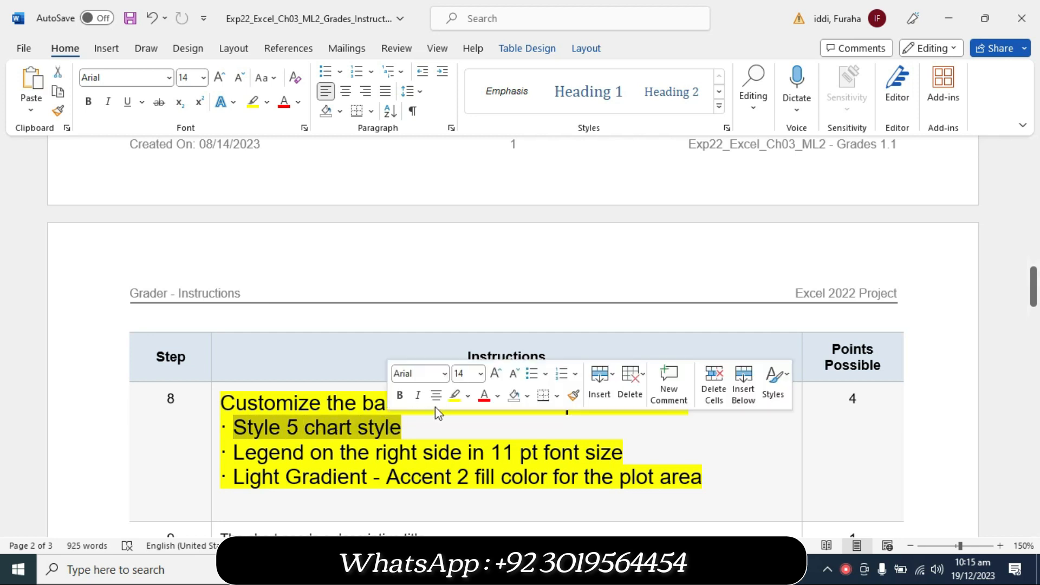
click(468, 399)
click(505, 281)
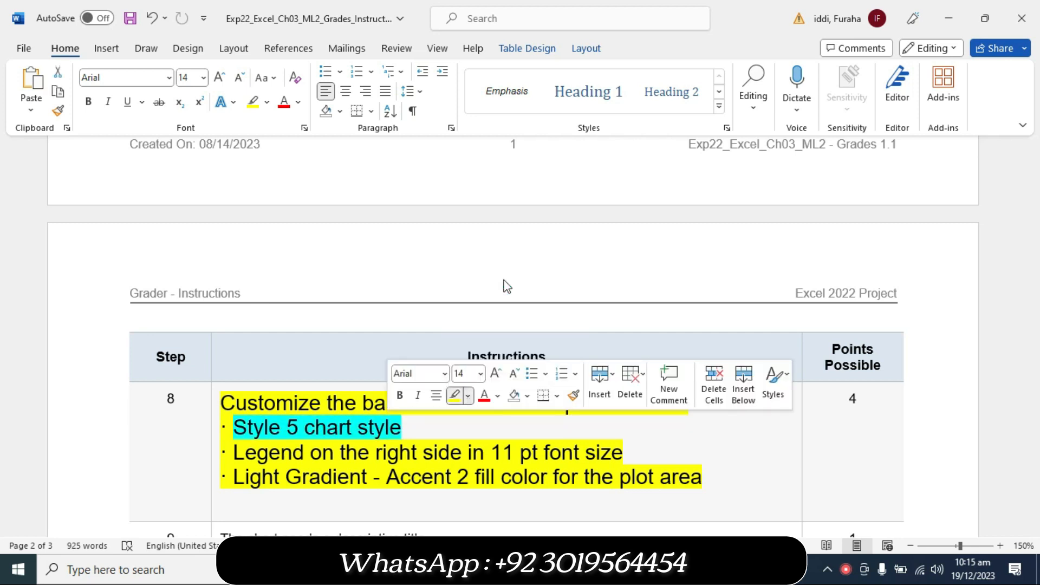
- Check the required chart style in Word, then apply Style 5 to the Sample Scores bar chart in Excel
drag(250, 428, 355, 428)
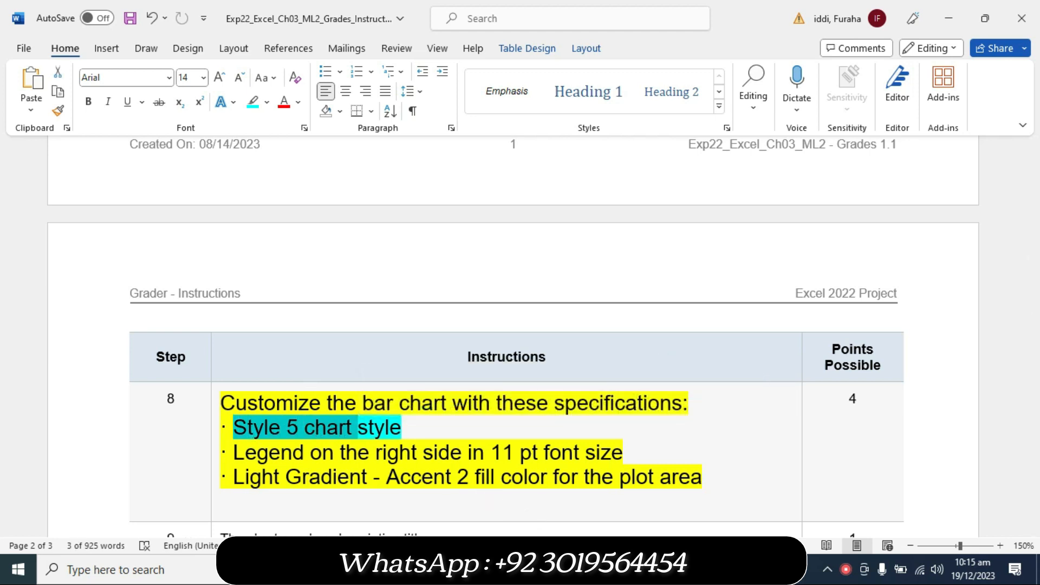
key(alt+Tab)
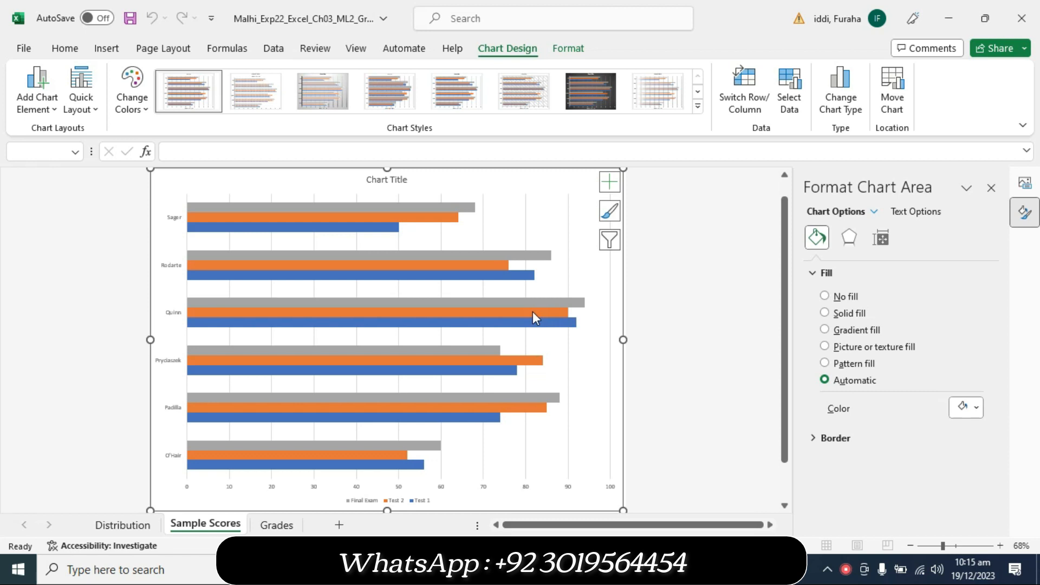
click(466, 84)
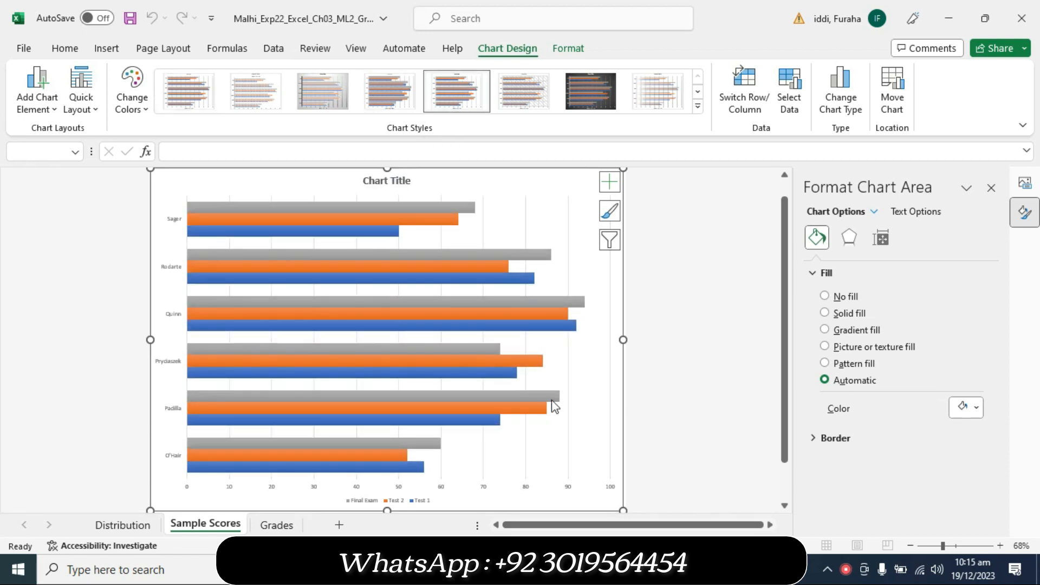
- Switch to Word and highlight in turquoise the step 8 line about the legend's side and font size
key(alt+Tab)
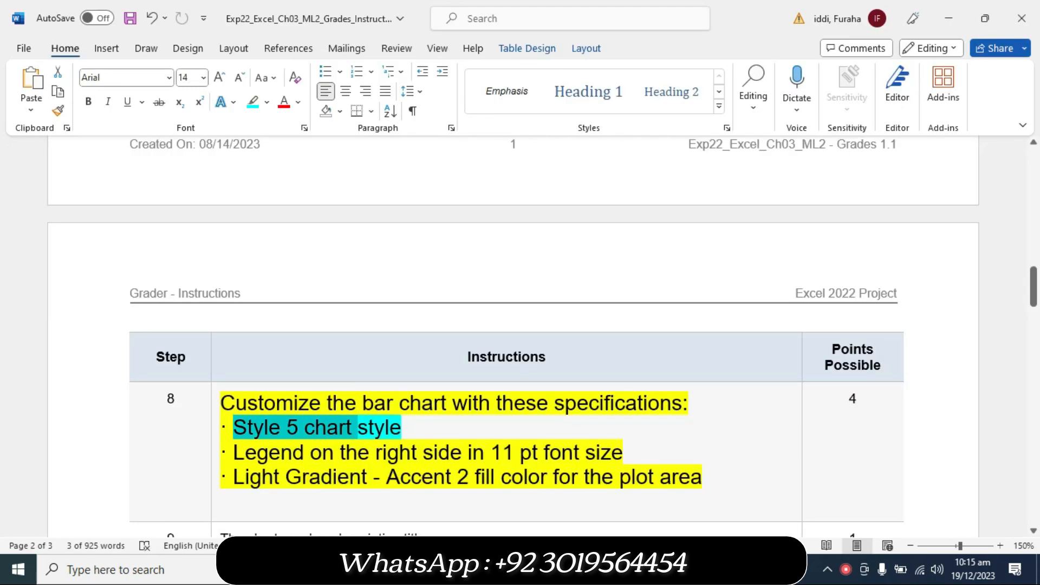
drag(262, 452, 625, 453)
click(690, 426)
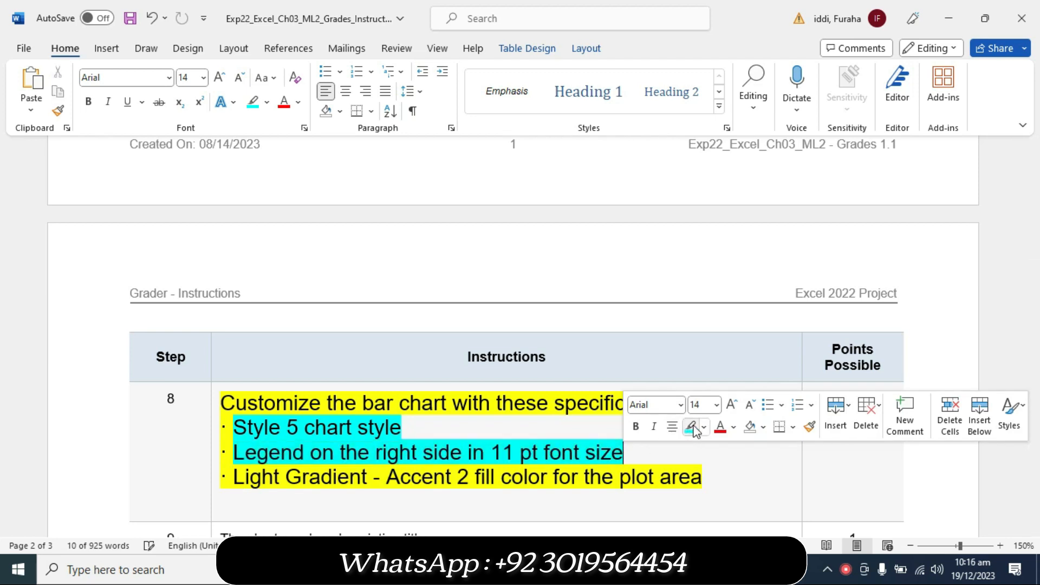
drag(291, 452, 615, 463)
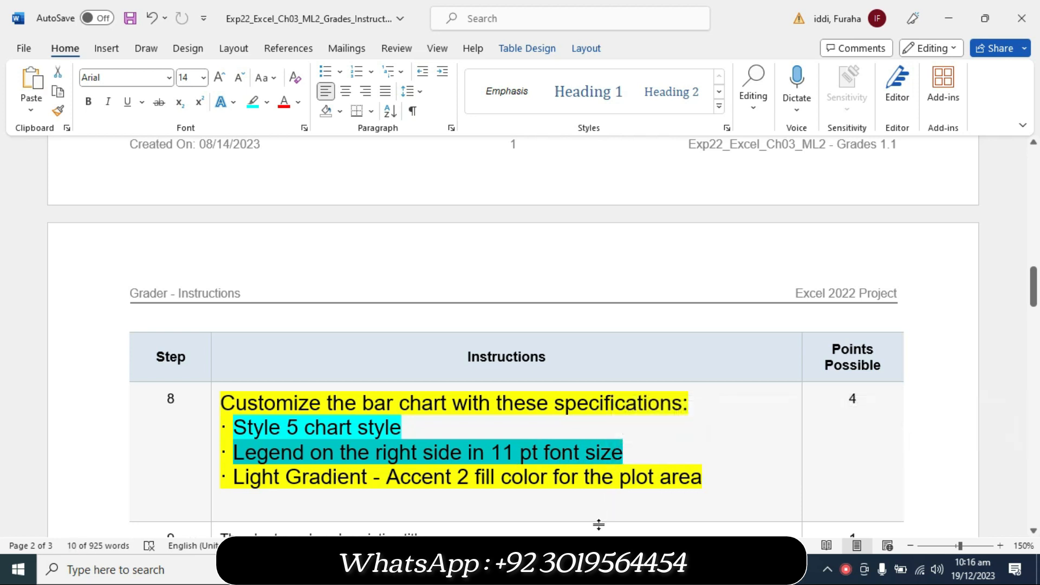
- Switch to Excel and set the bar chart legend's font size to 11 pt
mouse_move(611, 570)
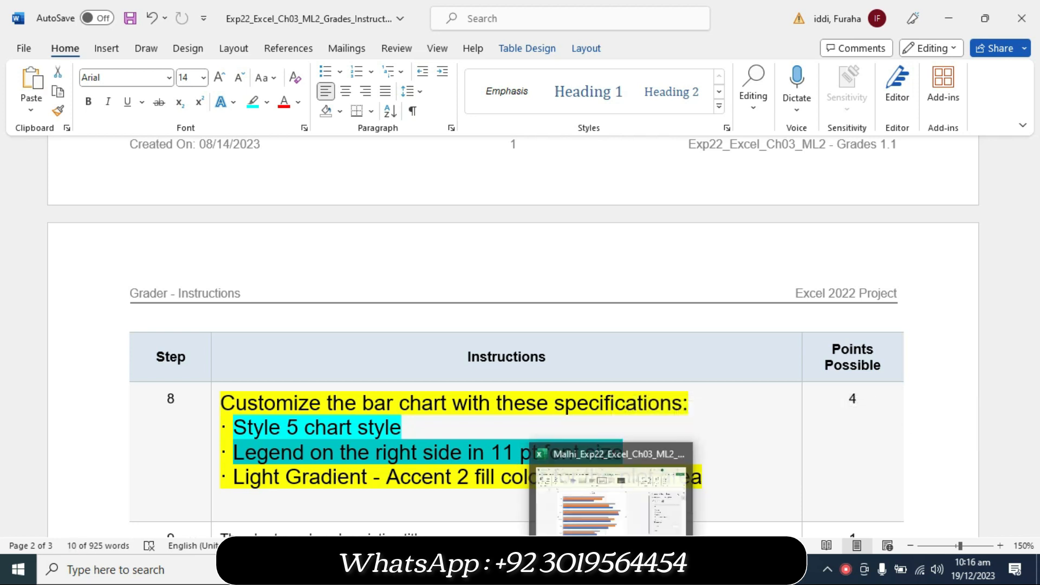
click(611, 498)
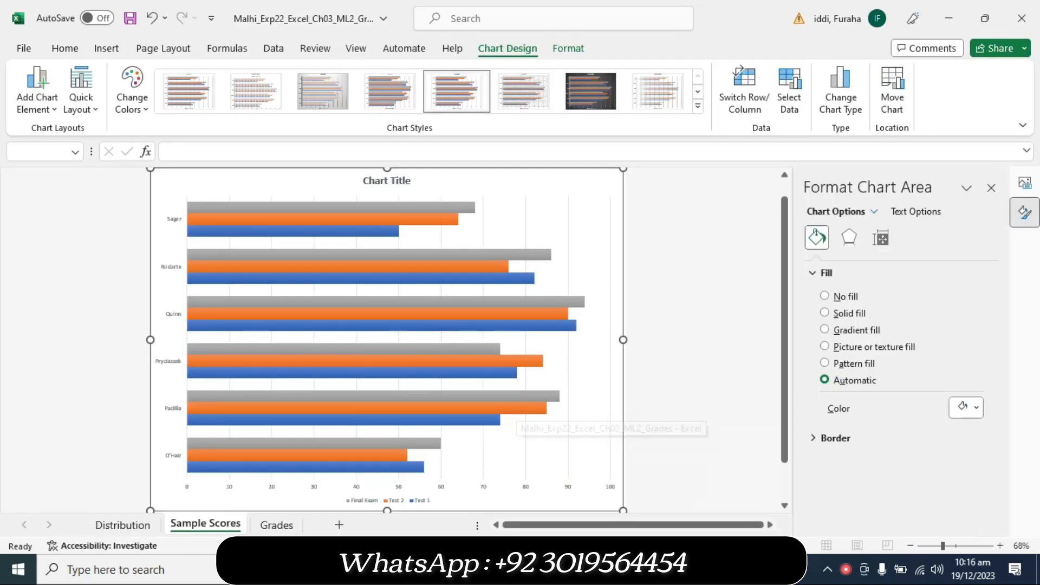
click(407, 501)
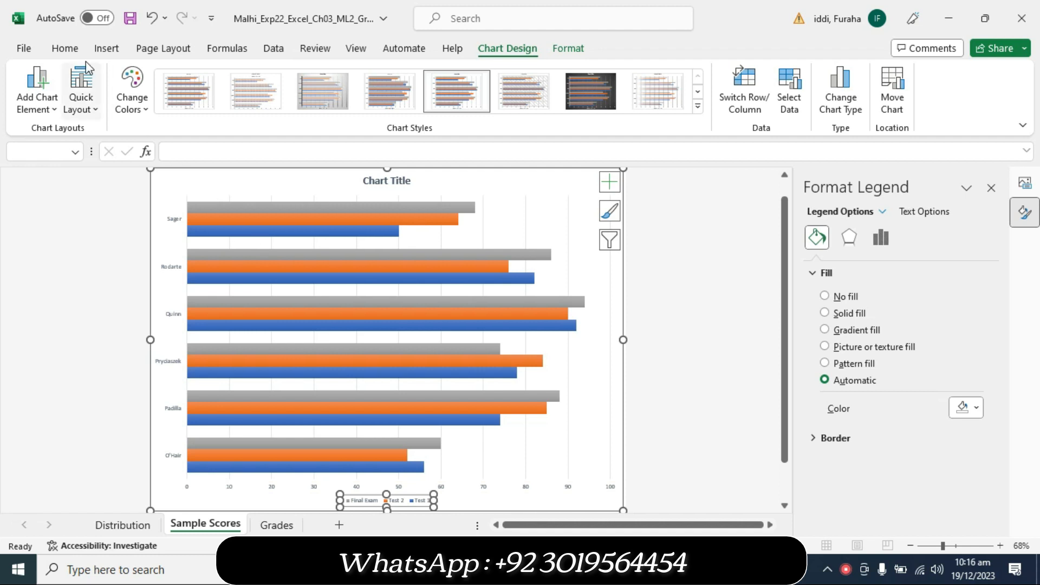
click(65, 49)
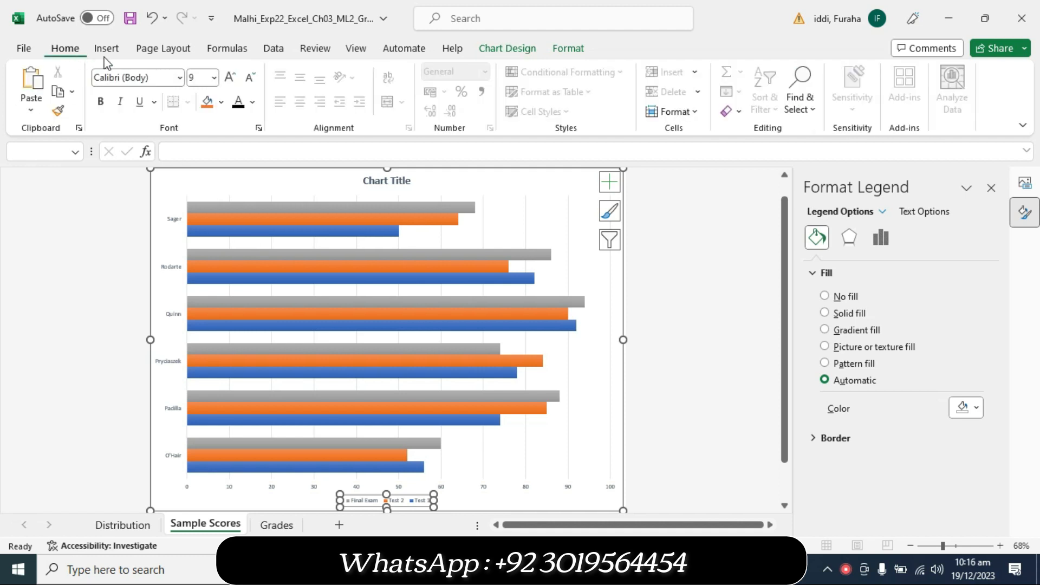
click(215, 79)
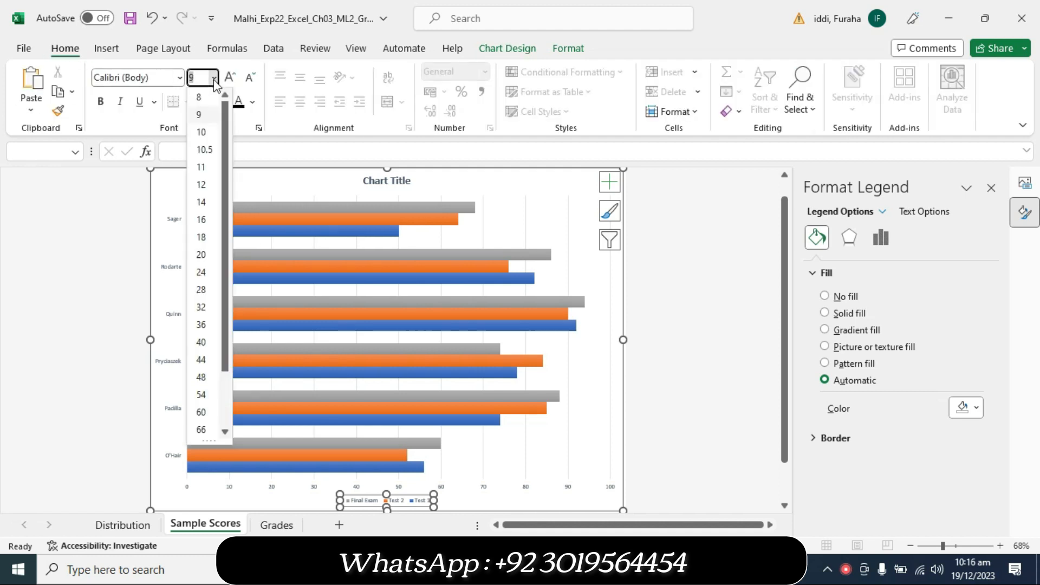
click(206, 166)
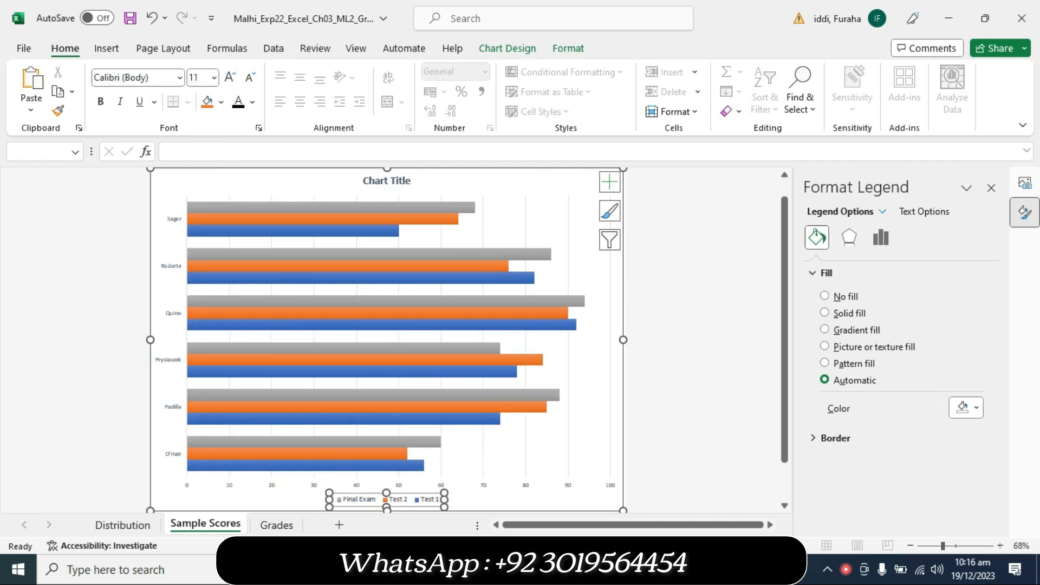
- Switch to Word, highlight the step 8 line about the plot area's gradient fill in turquoise, and check the required fill color
key(alt+Tab)
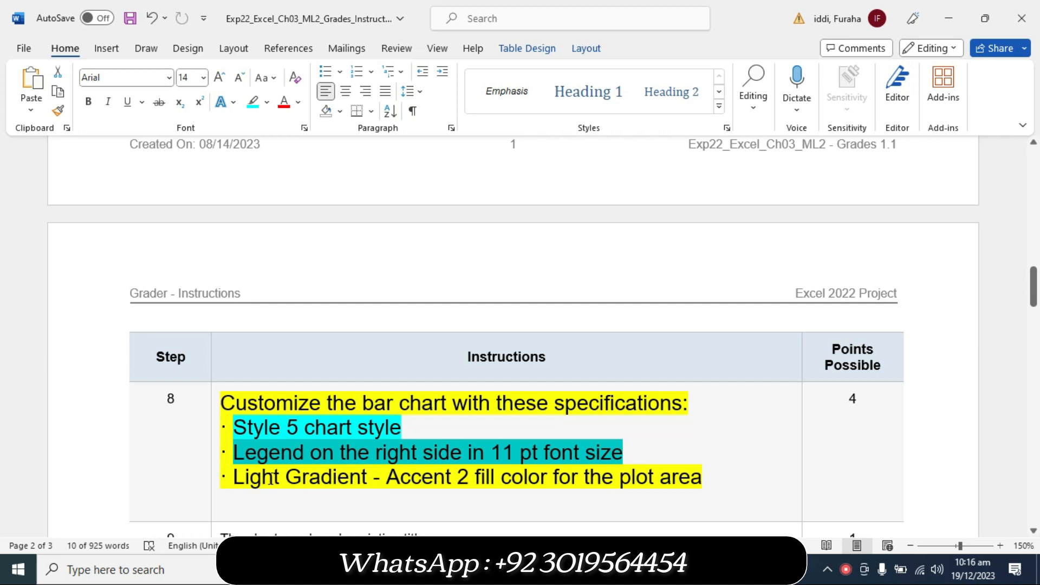
drag(239, 477, 691, 489)
click(699, 461)
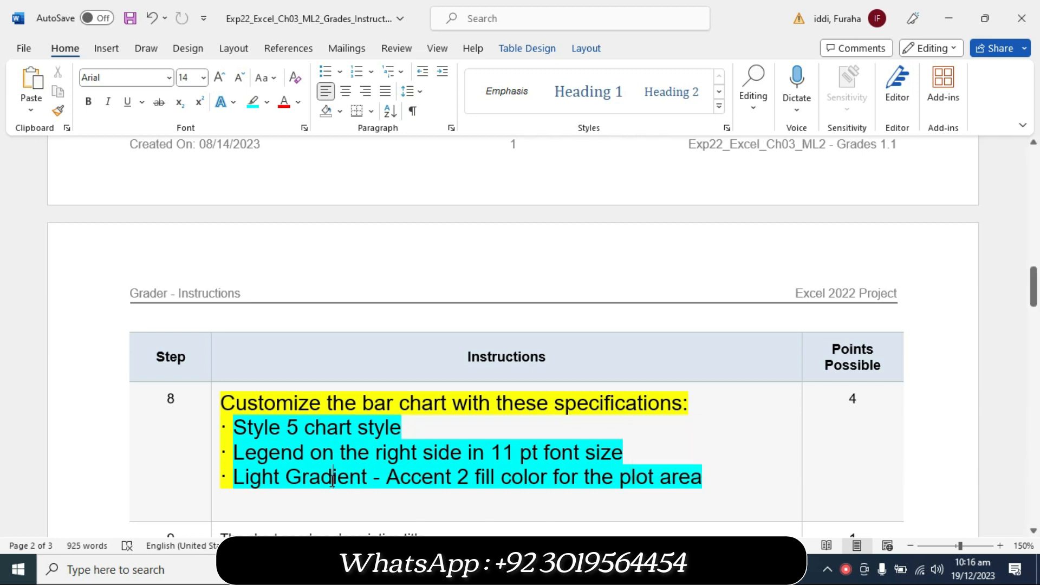
drag(287, 477, 539, 471)
drag(1038, 290, 1038, 297)
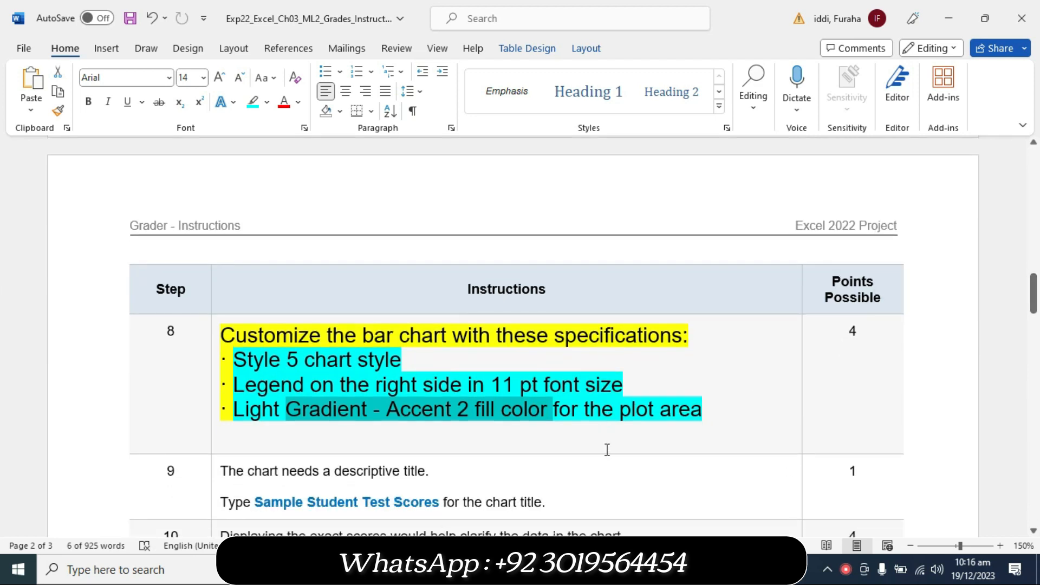
- Switch to Excel, fill the bar chart's plot area with the Light Gradient - Accent 2 preset, and return to the Word instructions
click(582, 570)
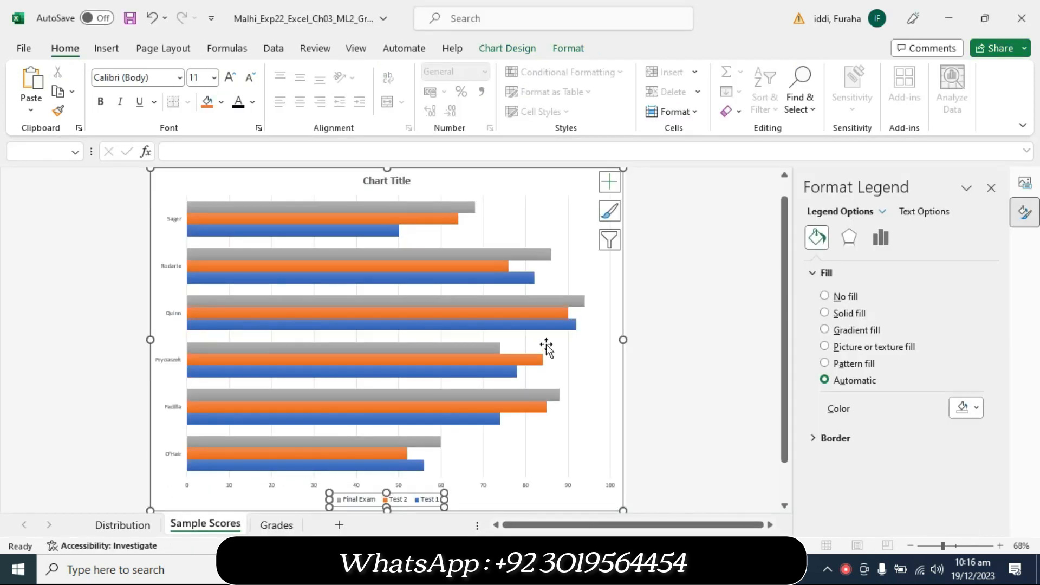
click(548, 205)
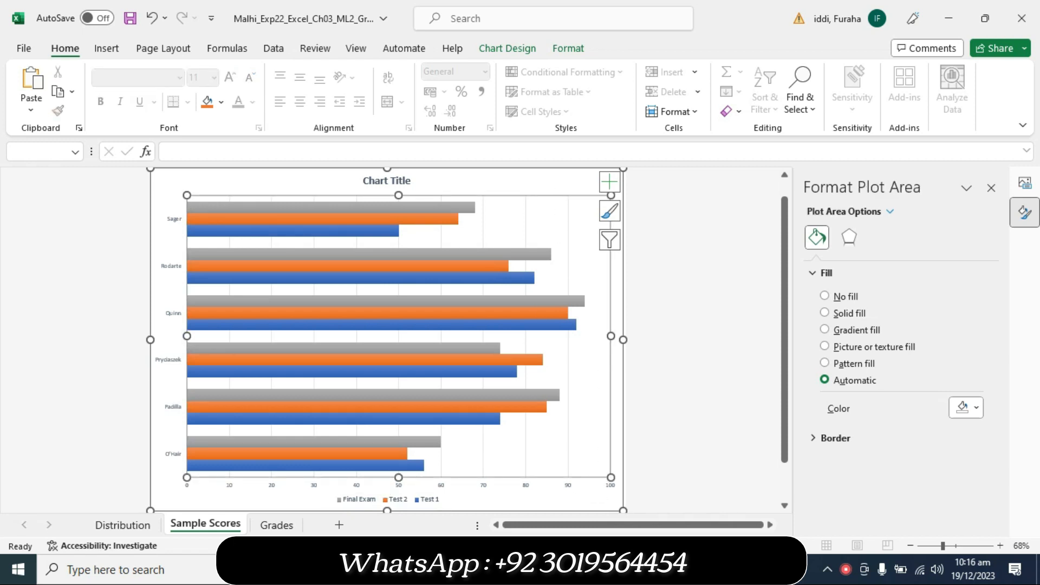
click(612, 569)
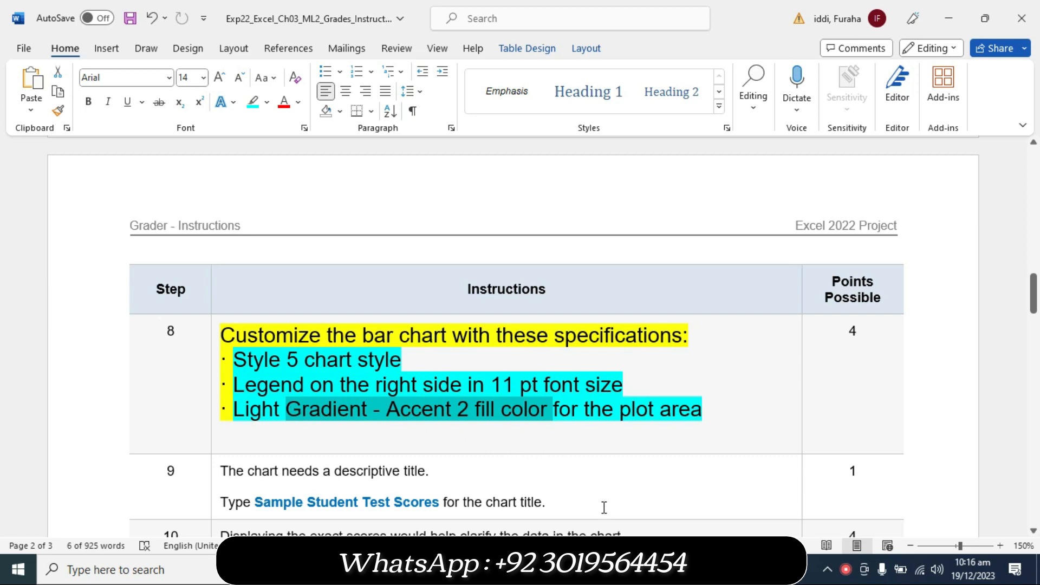
click(613, 570)
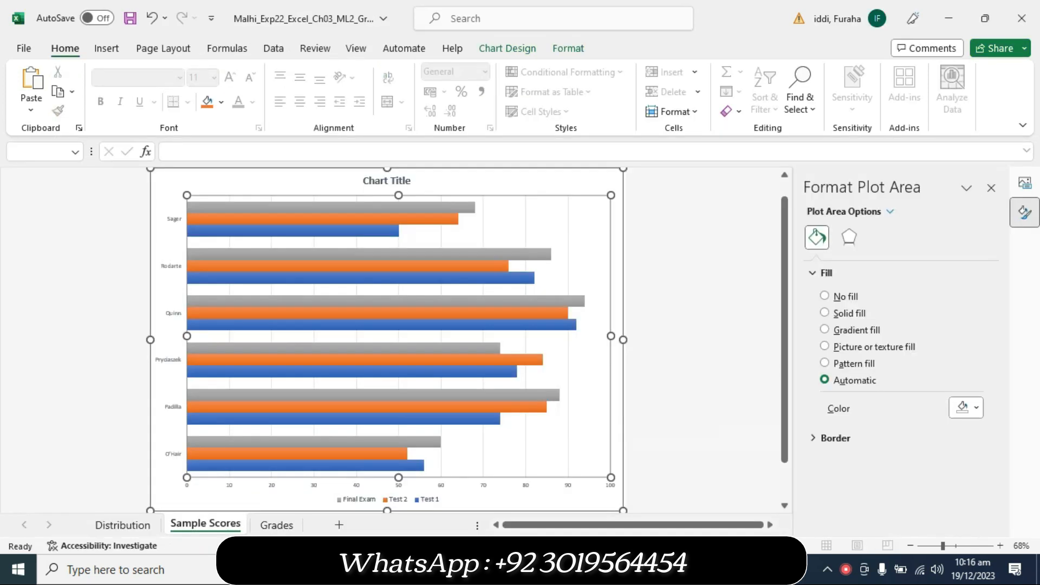
click(823, 330)
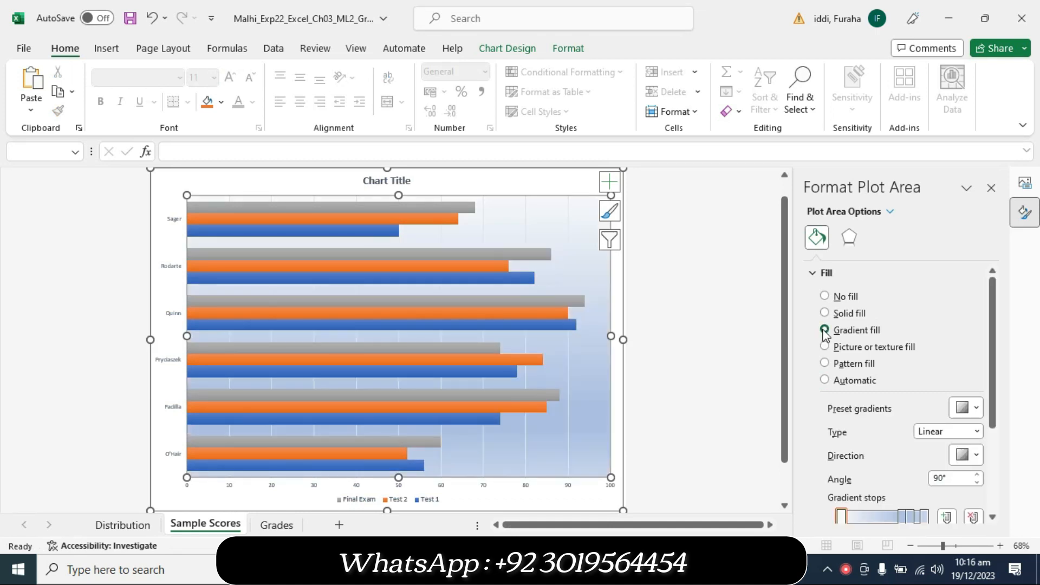
click(970, 412)
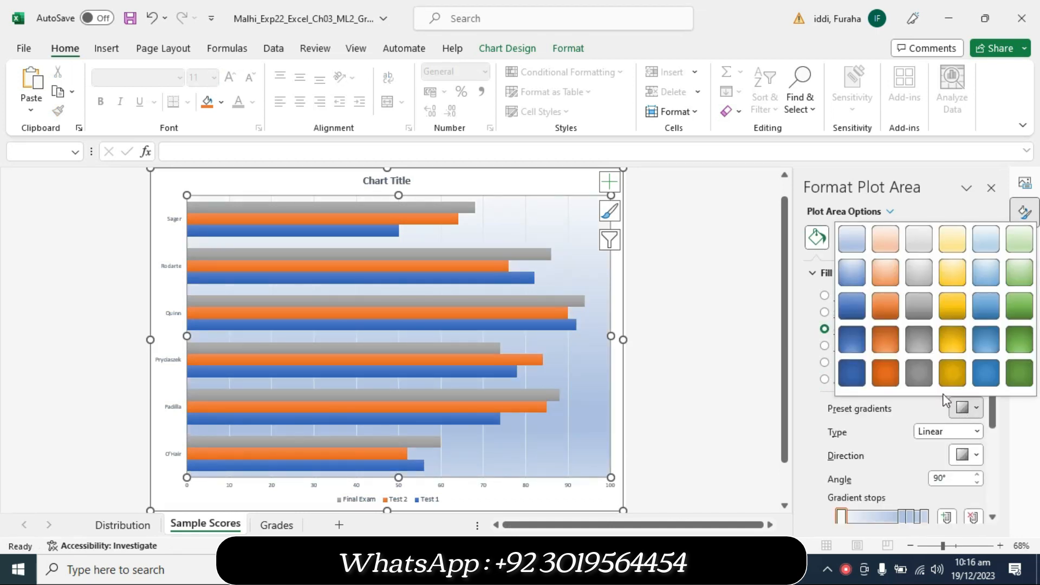
click(886, 248)
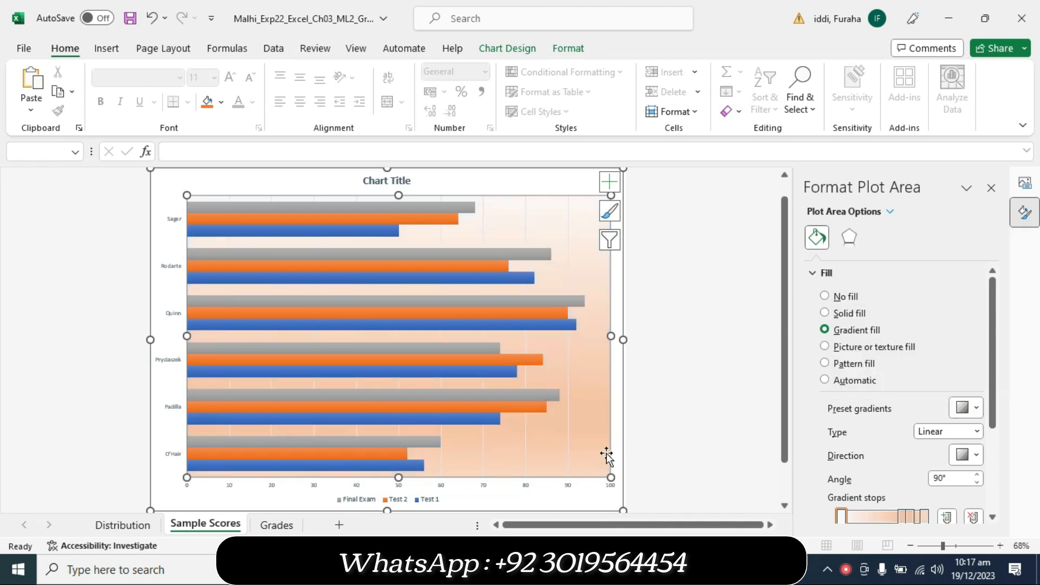
key(alt+Tab)
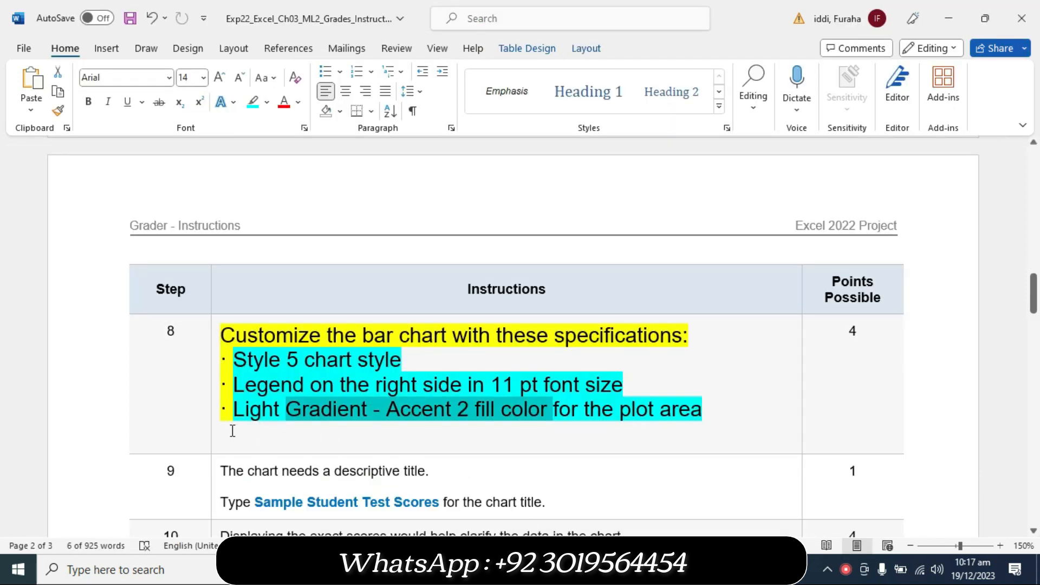
- Reset the step 8 instruction text to 9 pt and remove its highlighting
click(213, 434)
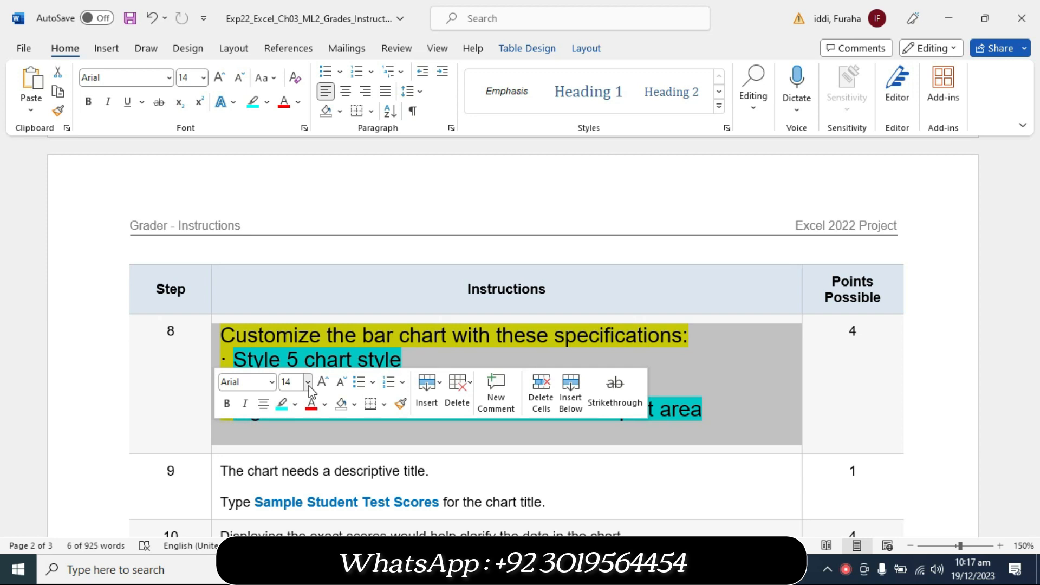
click(308, 381)
click(293, 127)
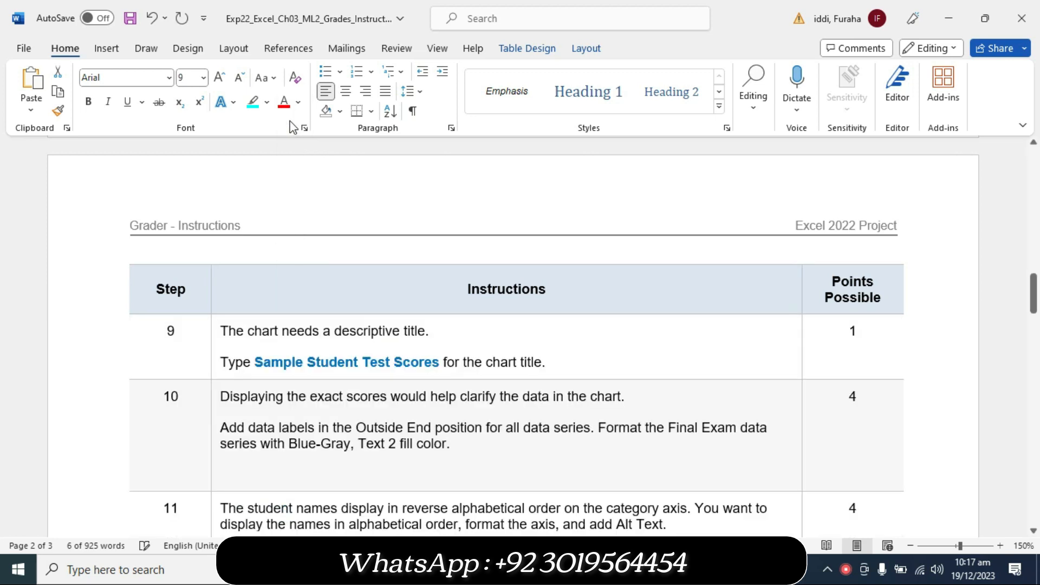
drag(1033, 292, 1030, 274)
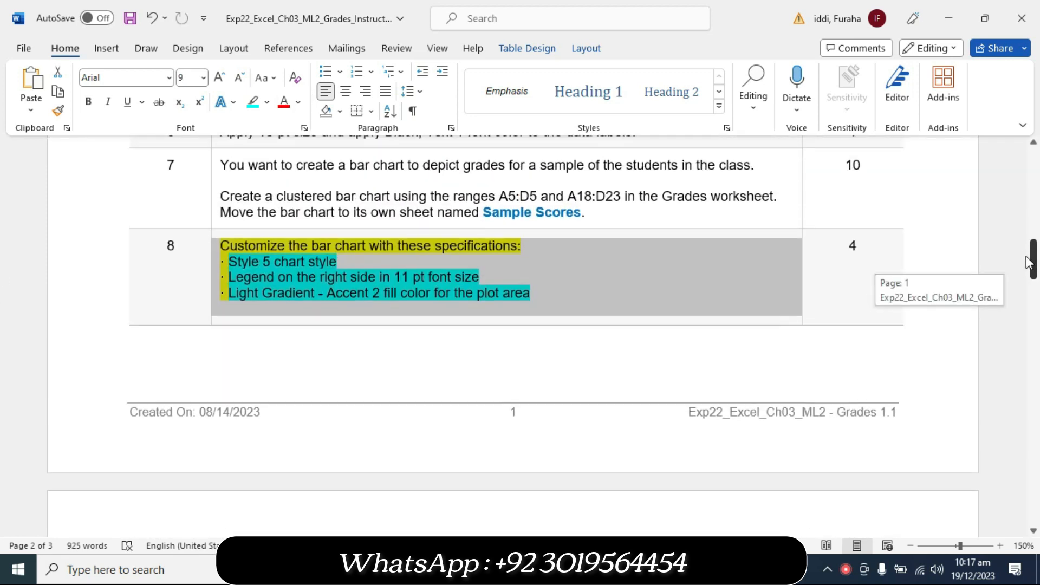
click(268, 105)
click(298, 229)
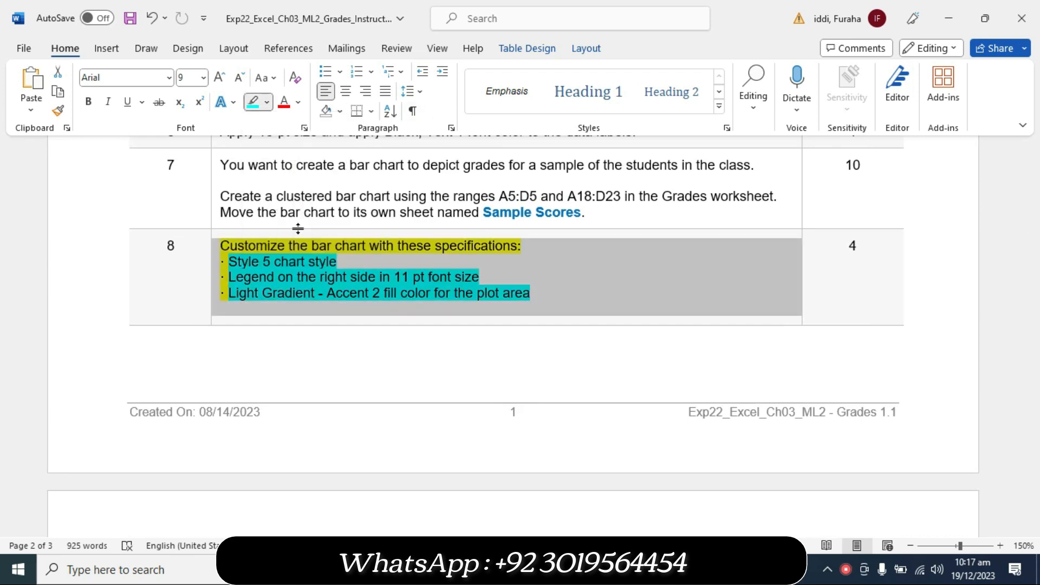
- Enlarge the step 9 instruction text to 14 pt and highlight it in yellow
drag(1032, 254, 3, 309)
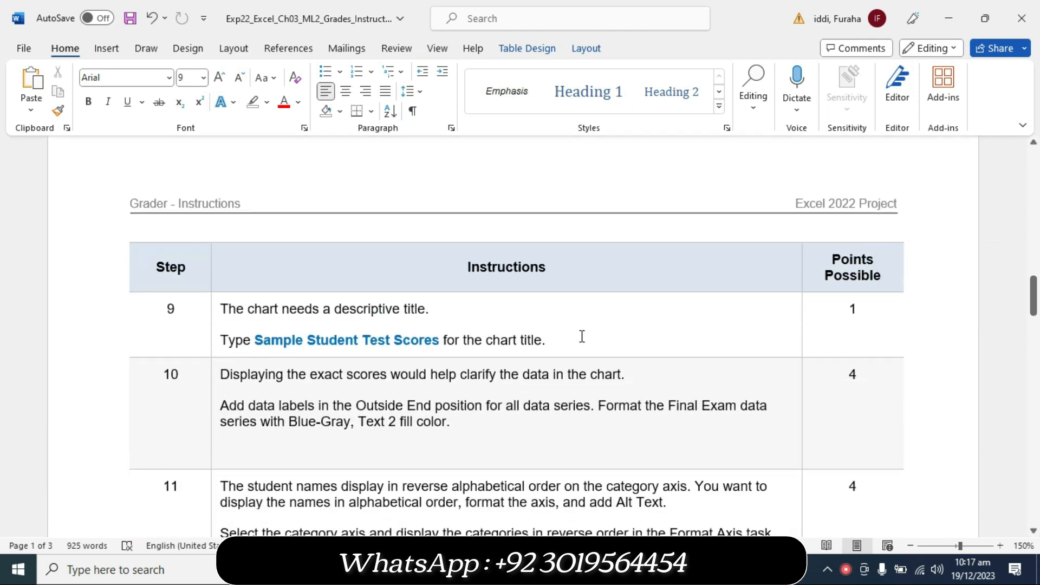
click(212, 343)
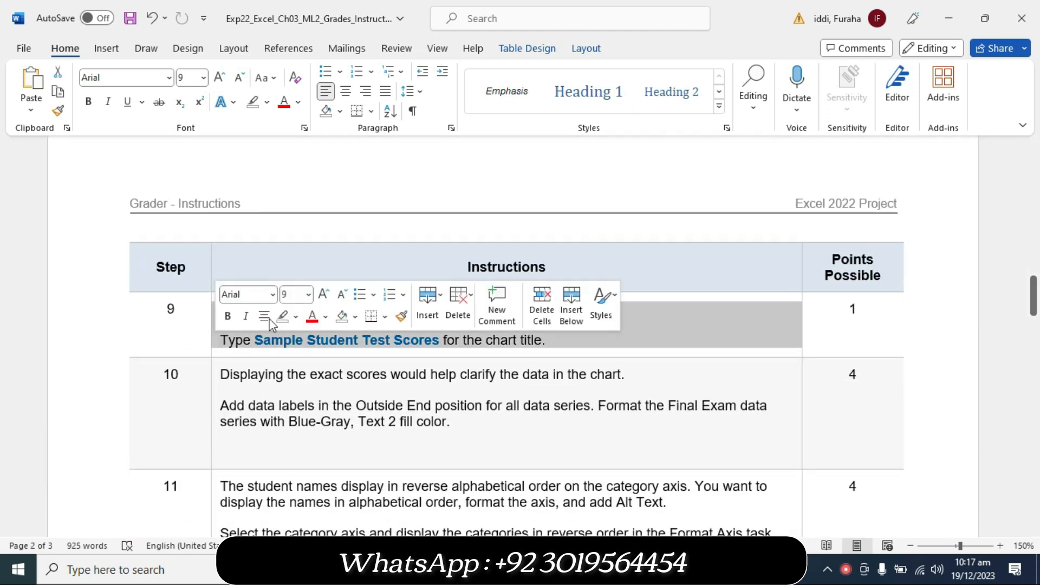
click(309, 295)
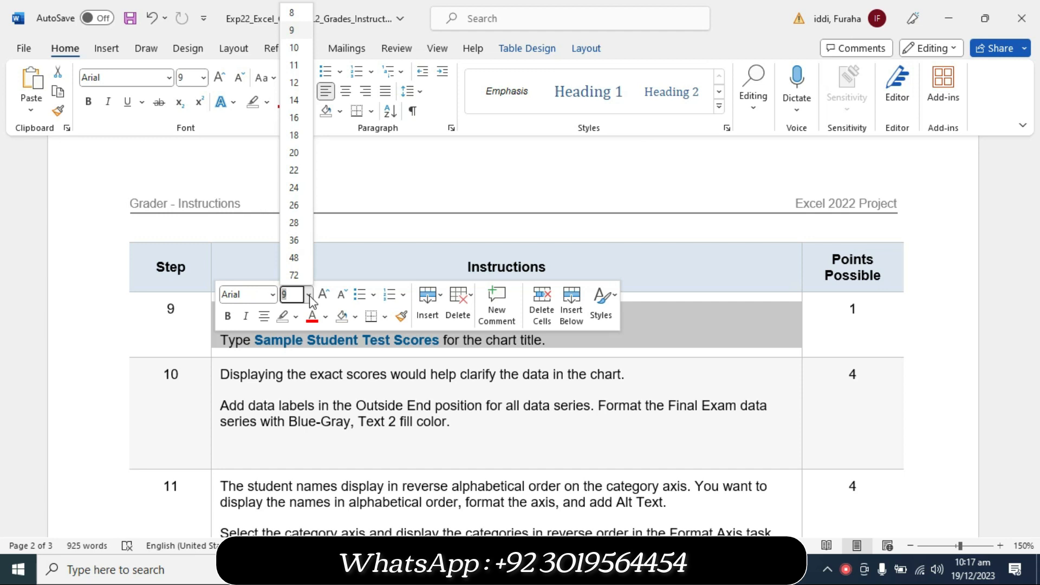
click(299, 104)
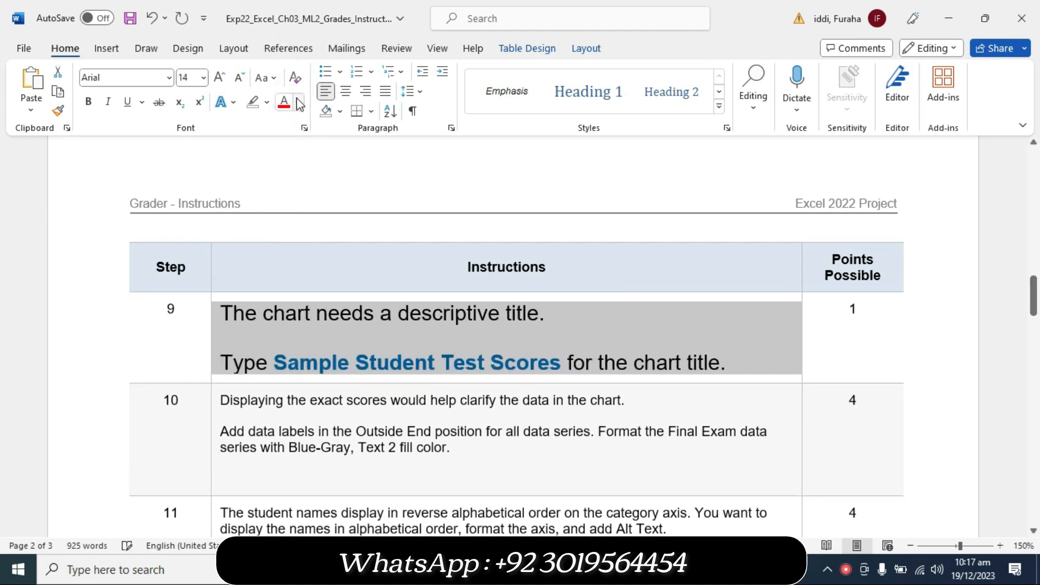
click(266, 102)
click(257, 157)
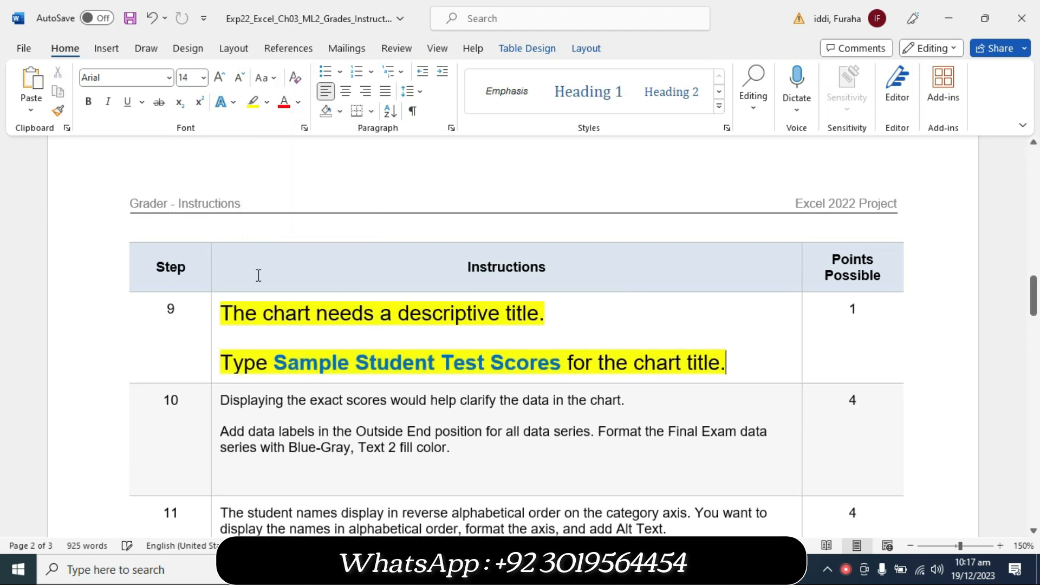
- Copy "Sample Student Test Scores" from step 9, switch to Excel, and paste it as text only over the bar chart's title
drag(291, 367, 534, 379)
key(ctrl+c)
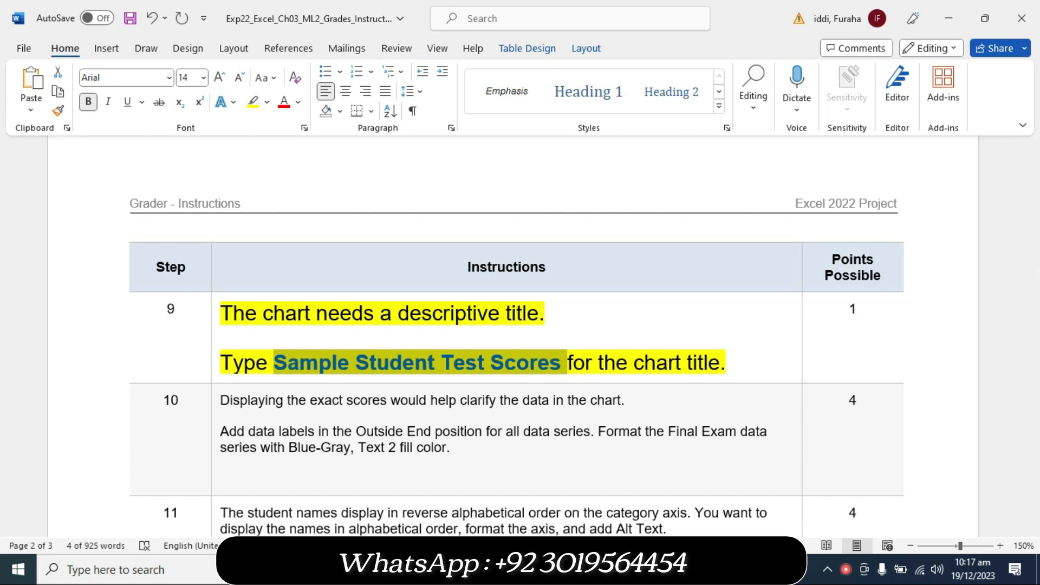
click(611, 569)
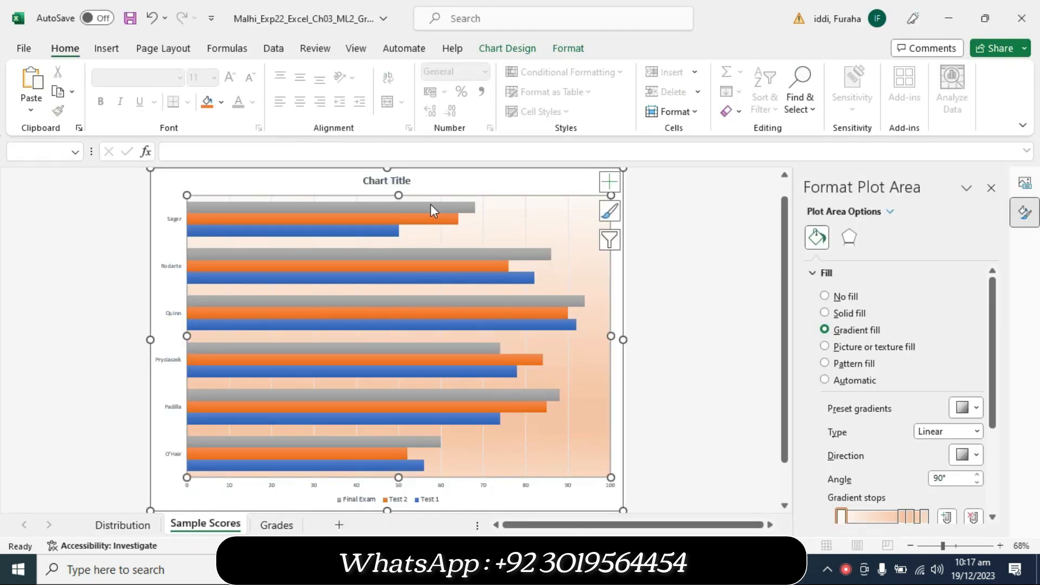
click(402, 182)
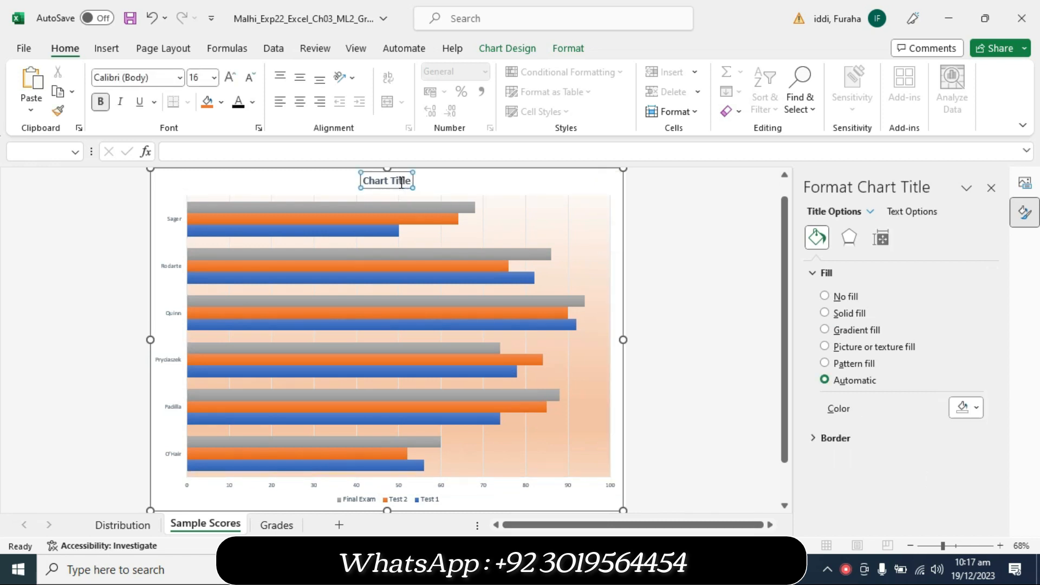
triple_click(402, 182)
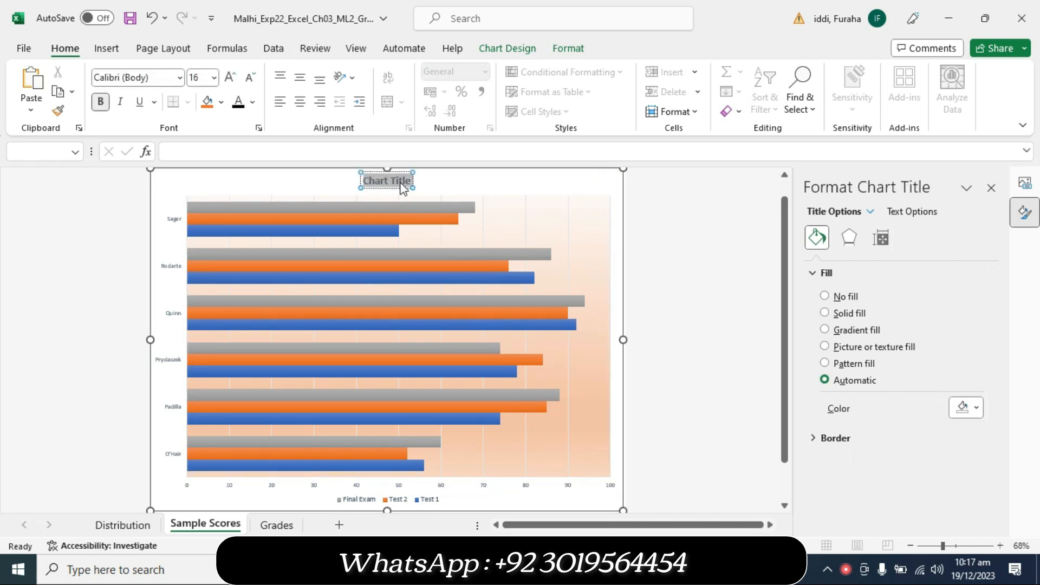
key(ctrl+v)
click(491, 199)
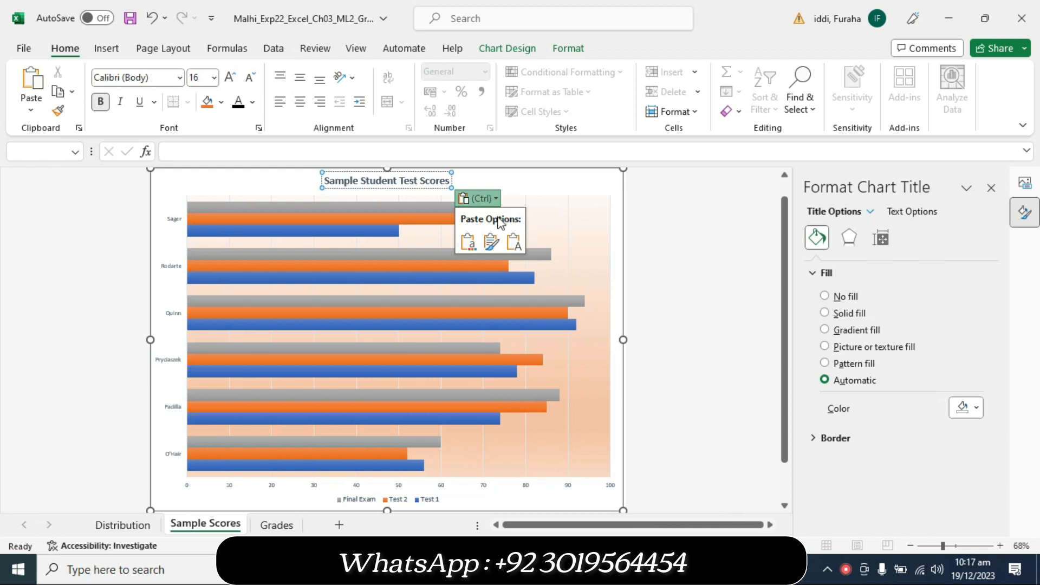
click(510, 239)
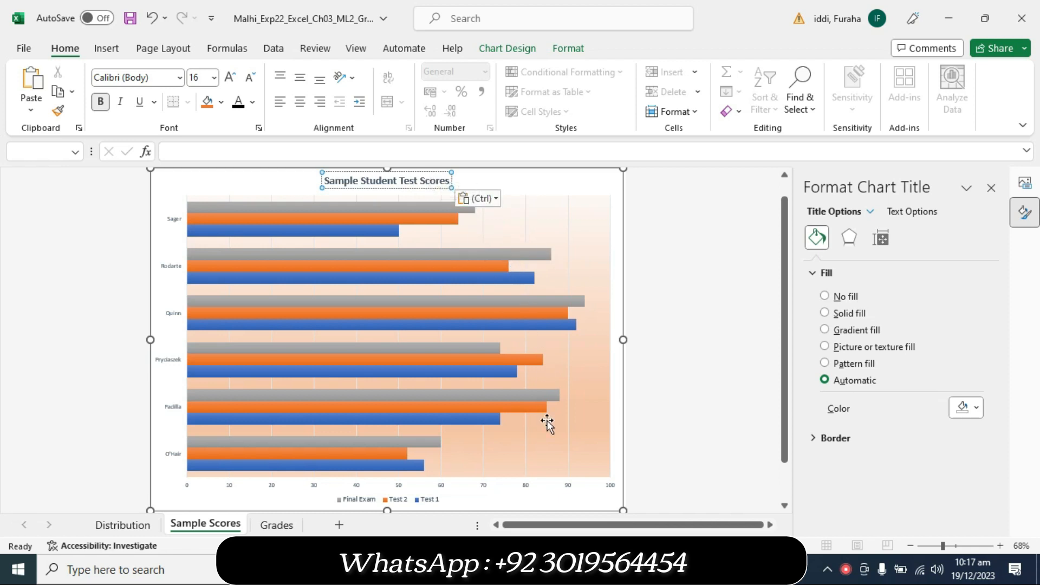
- Switch to Word, reset the step 9 instruction text to 9 pt, and remove its highlighting
click(520, 570)
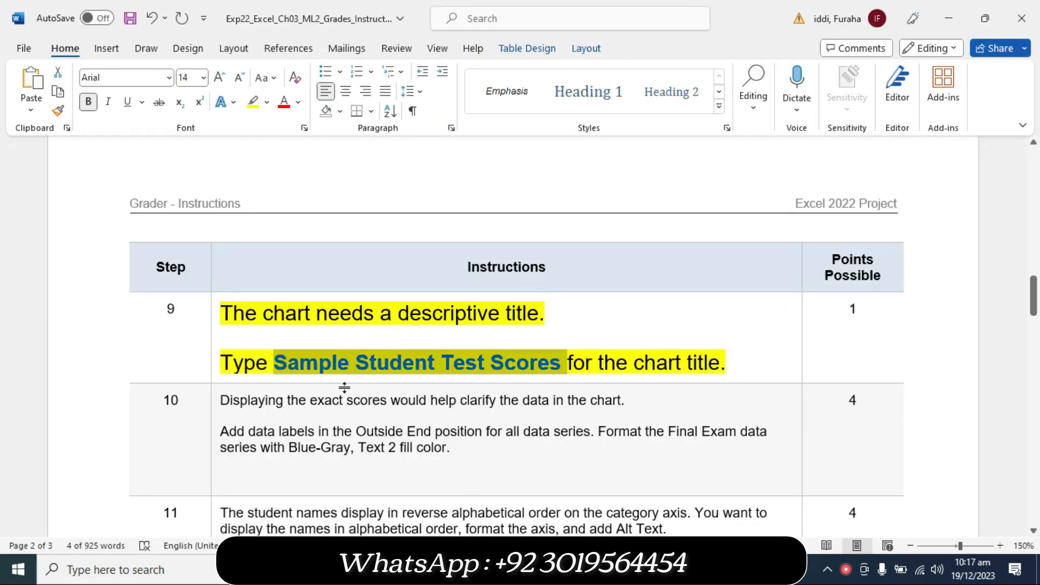
click(215, 370)
click(311, 319)
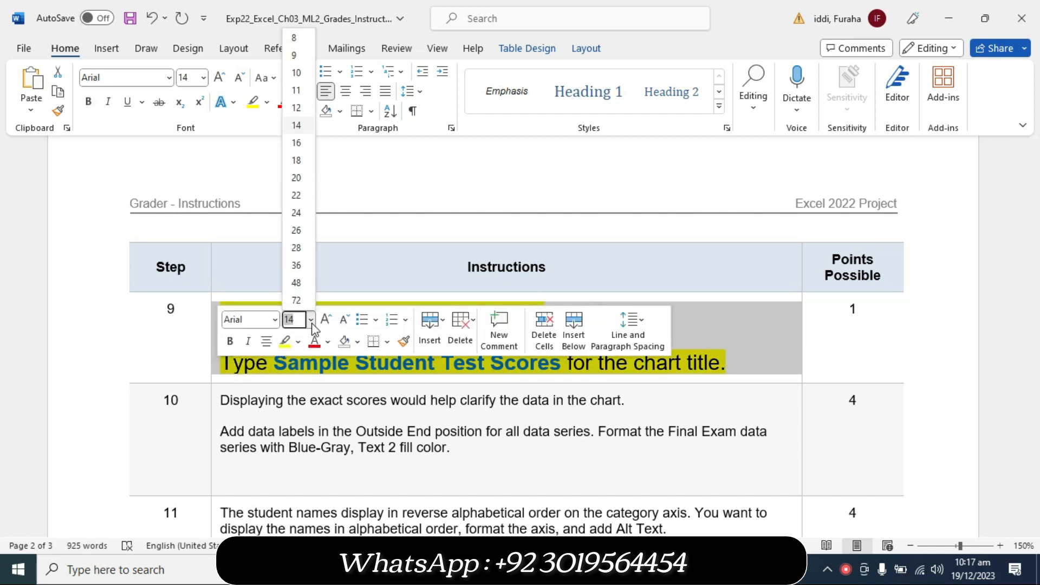
click(301, 54)
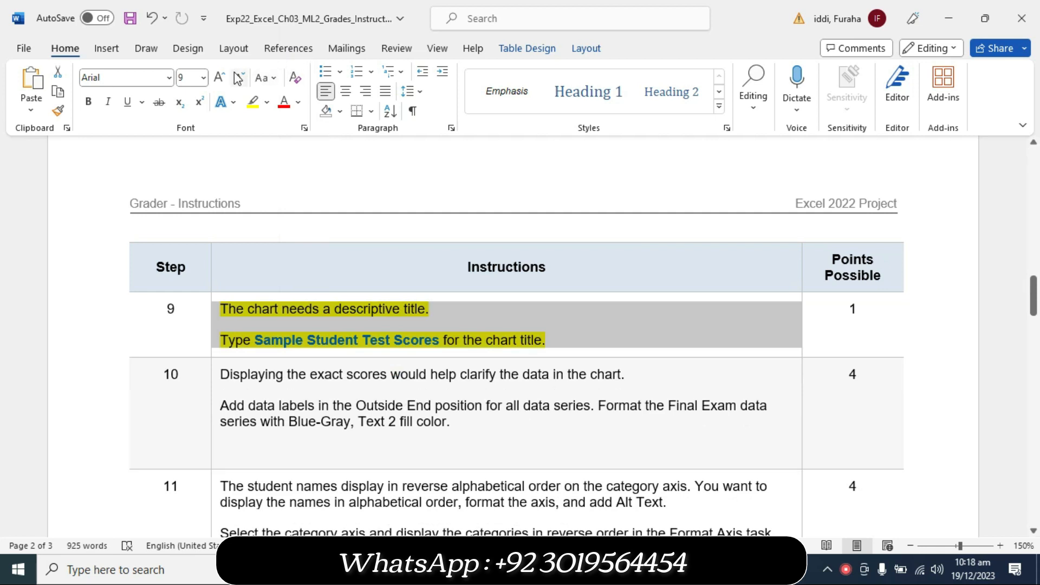
click(266, 103)
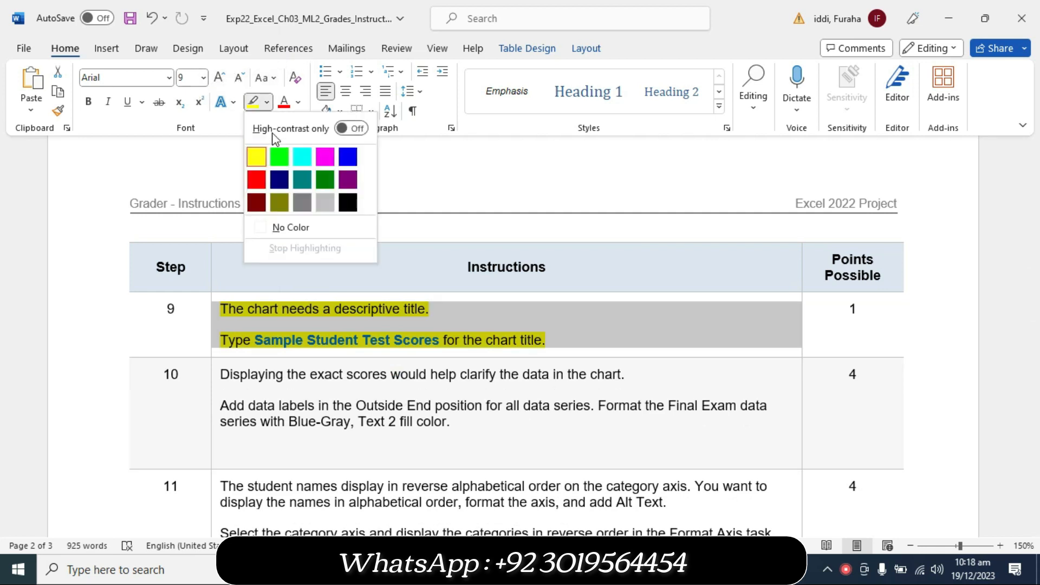
click(288, 230)
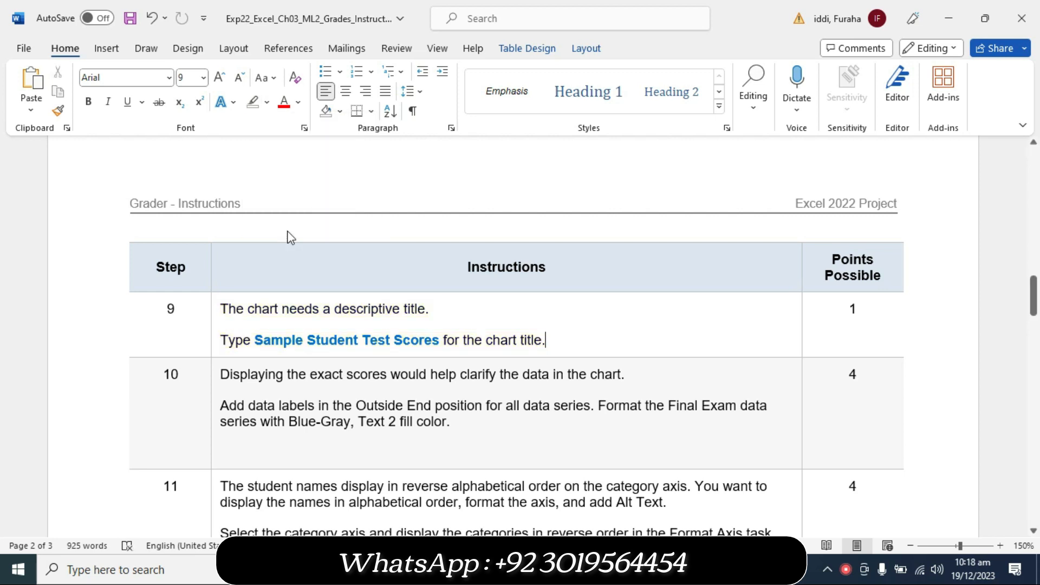
- Enlarge the step 10 instruction text to 14 pt and highlight it in yellow
click(214, 451)
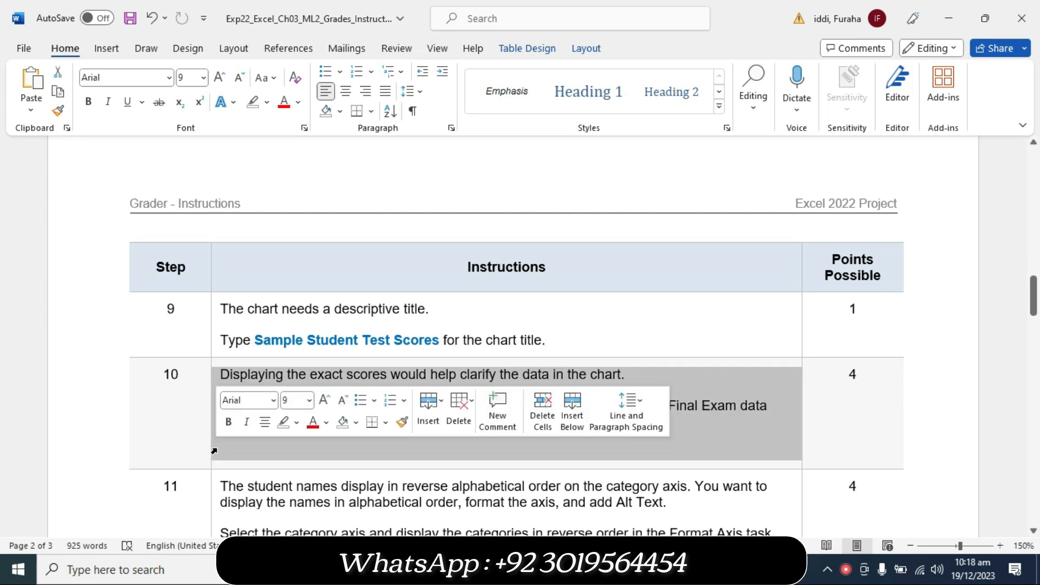
click(309, 401)
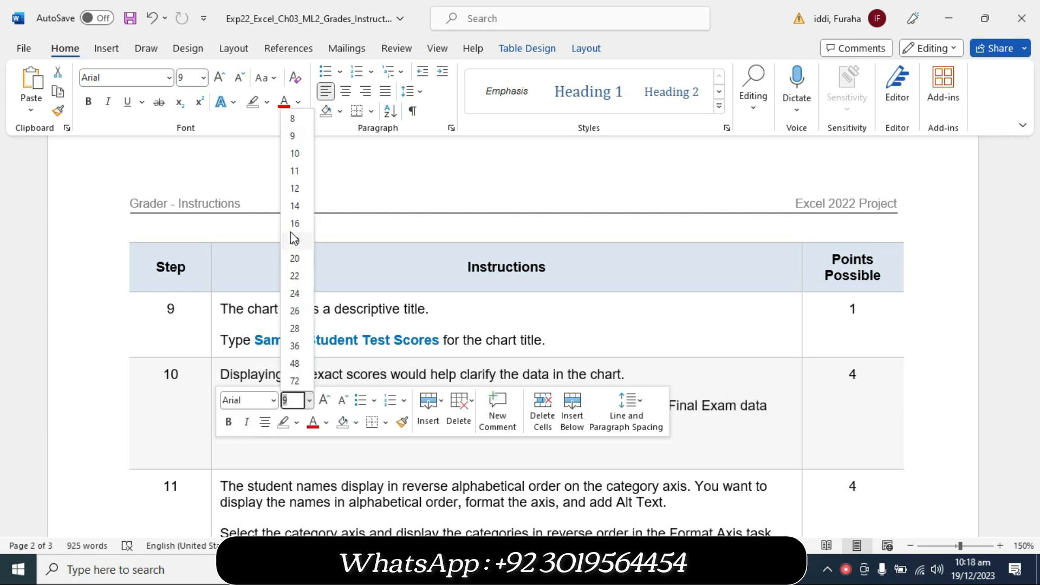
click(294, 211)
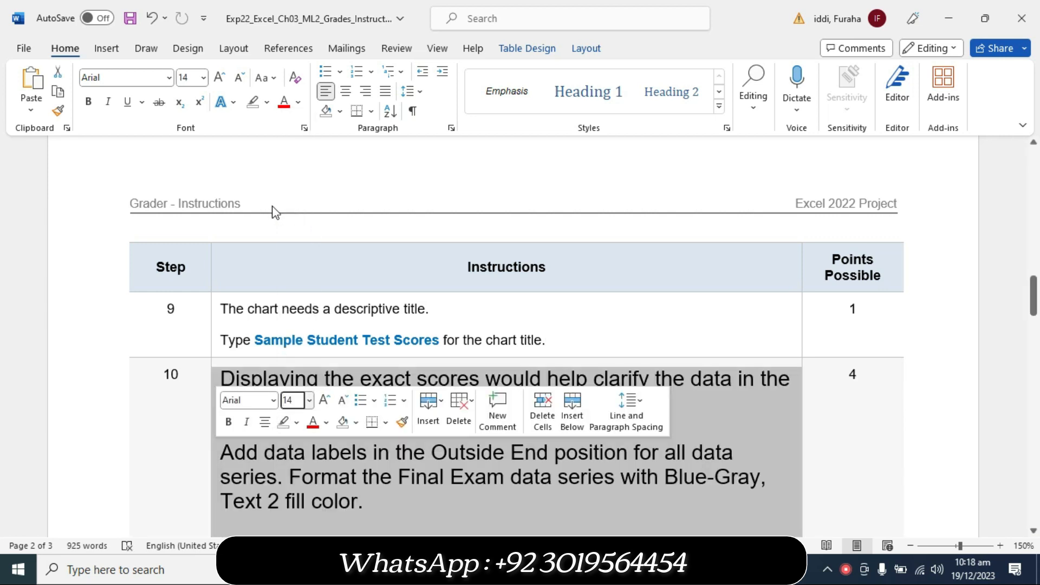
click(268, 103)
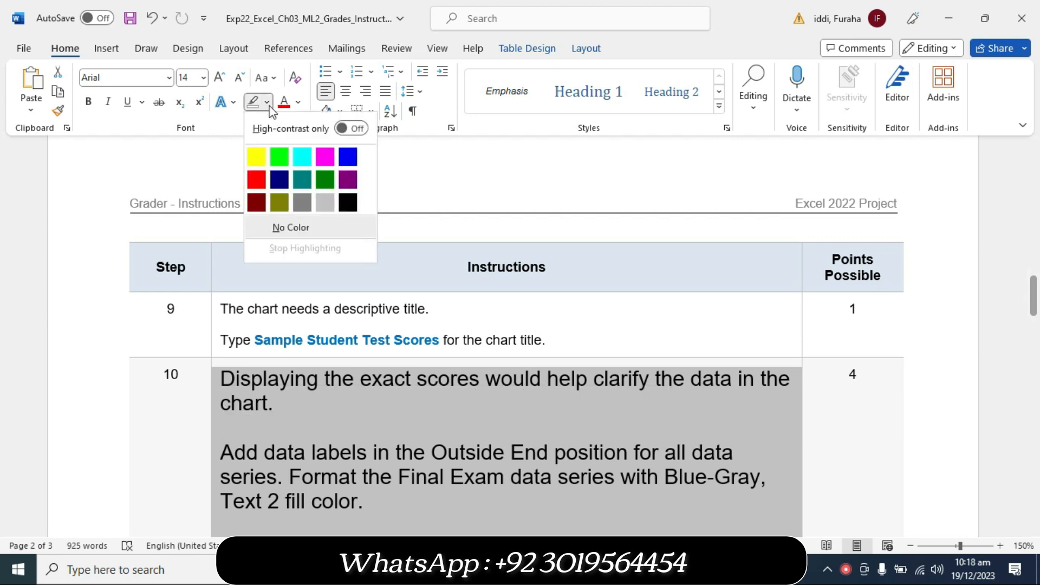
click(258, 156)
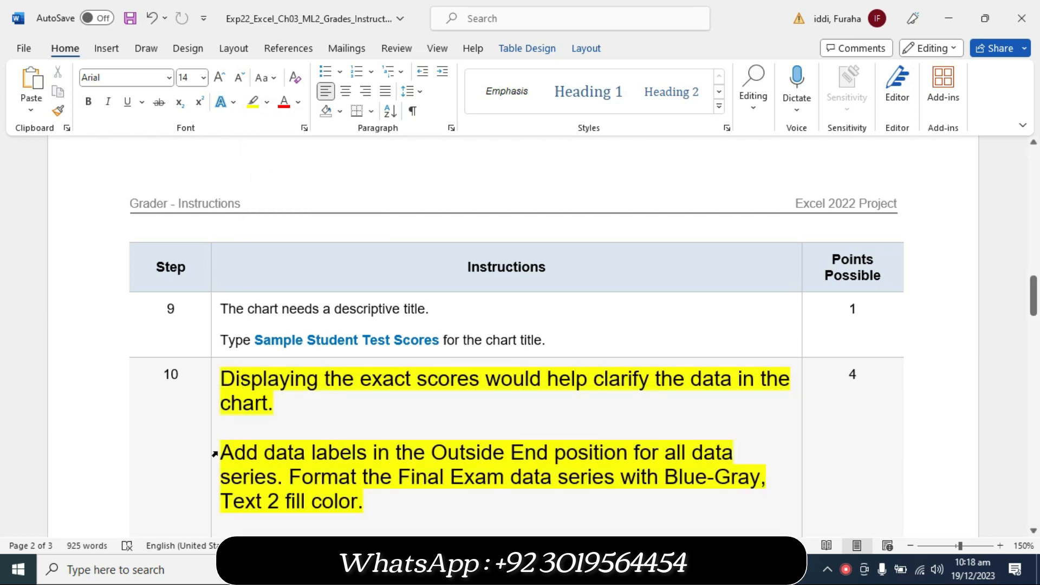
- Highlight step 10's second paragraph in turquoise and select its sentence about adding data labels
drag(222, 452, 640, 503)
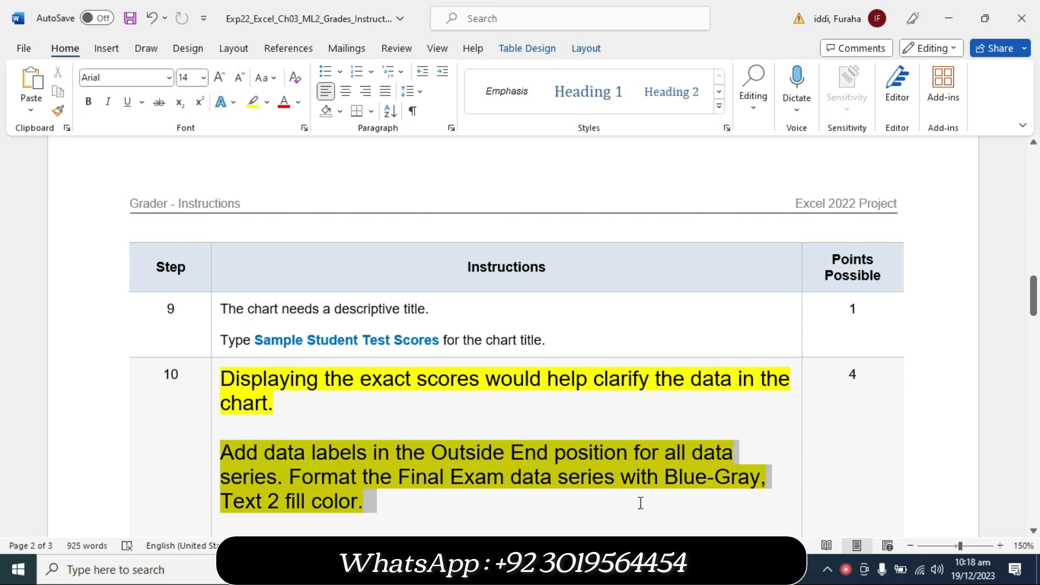
click(663, 476)
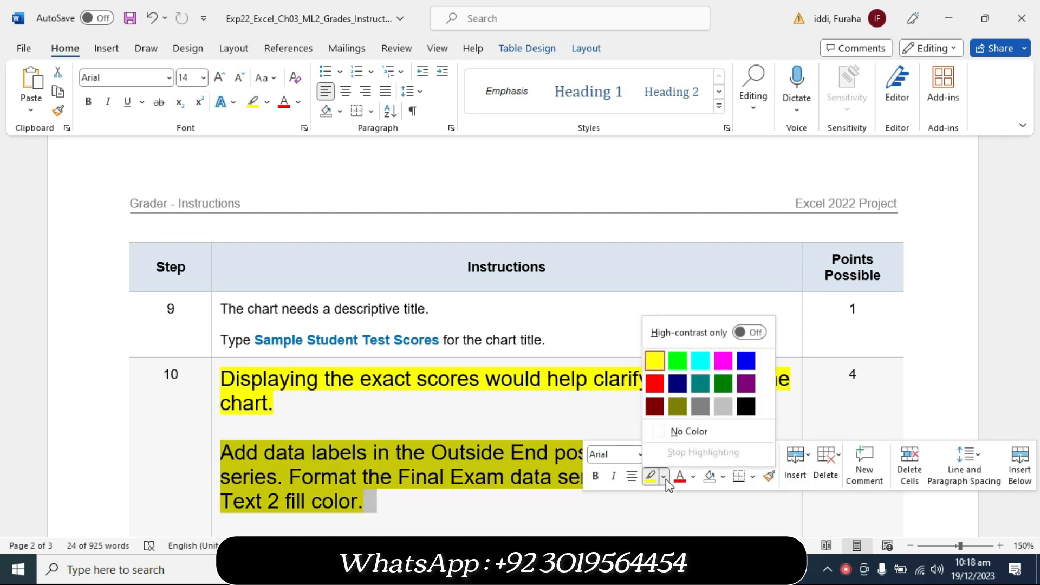
click(702, 361)
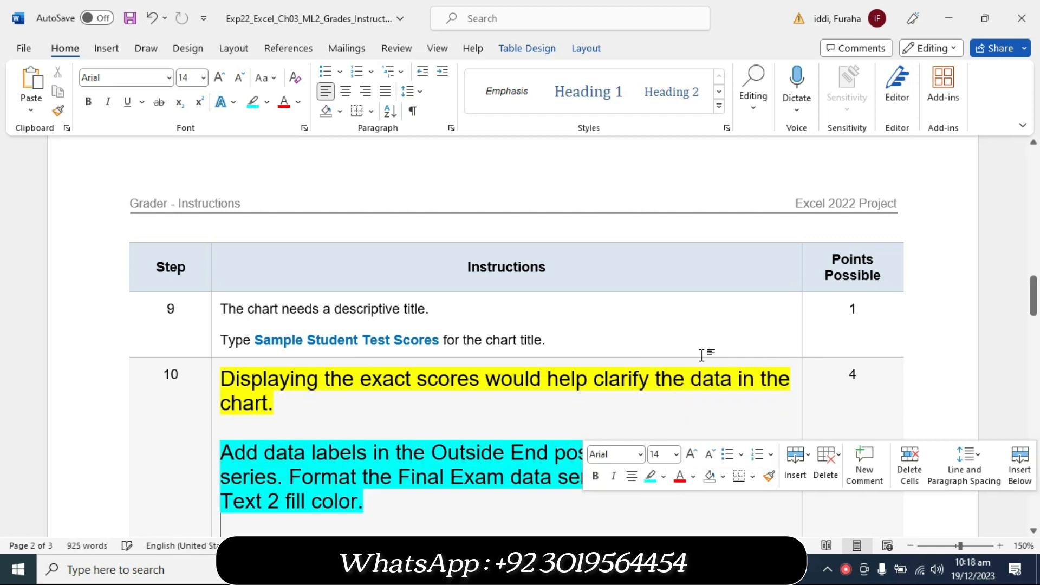
drag(1036, 299, 1036, 314)
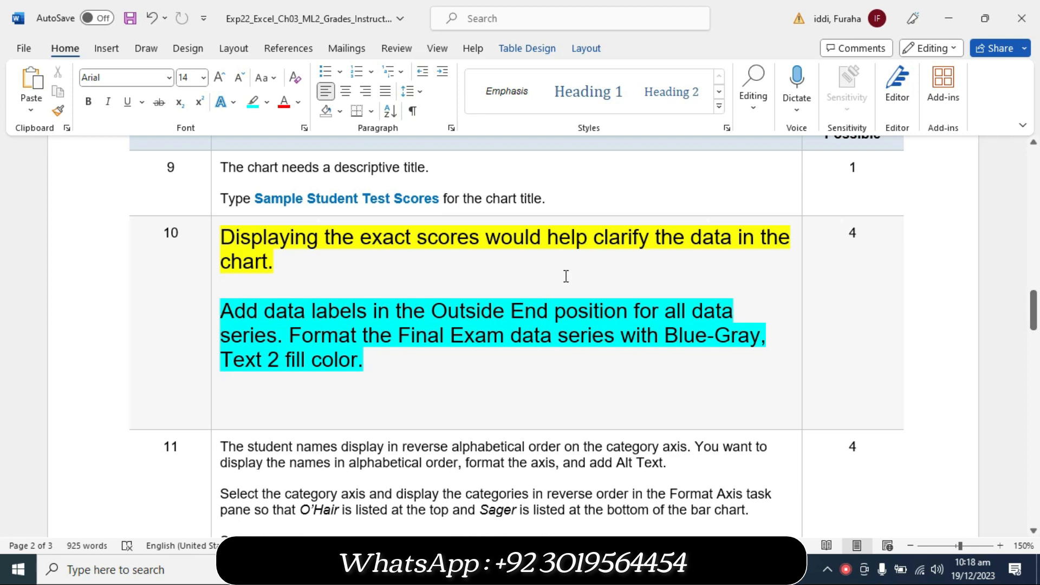
drag(223, 320, 285, 337)
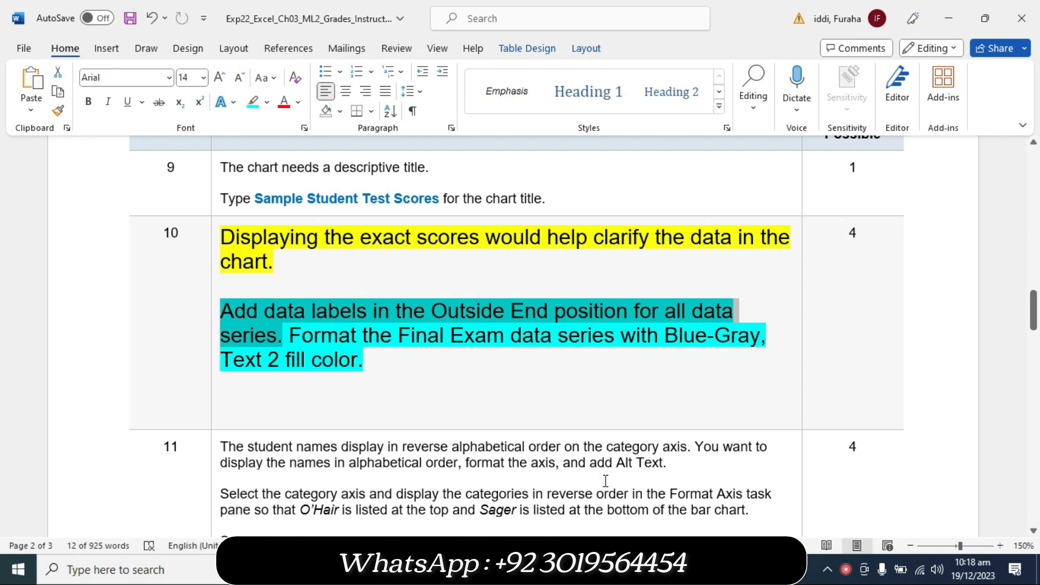
- Switch to Excel, add data labels to all data series of the bar chart, and return to the Word instructions
key(alt+Tab)
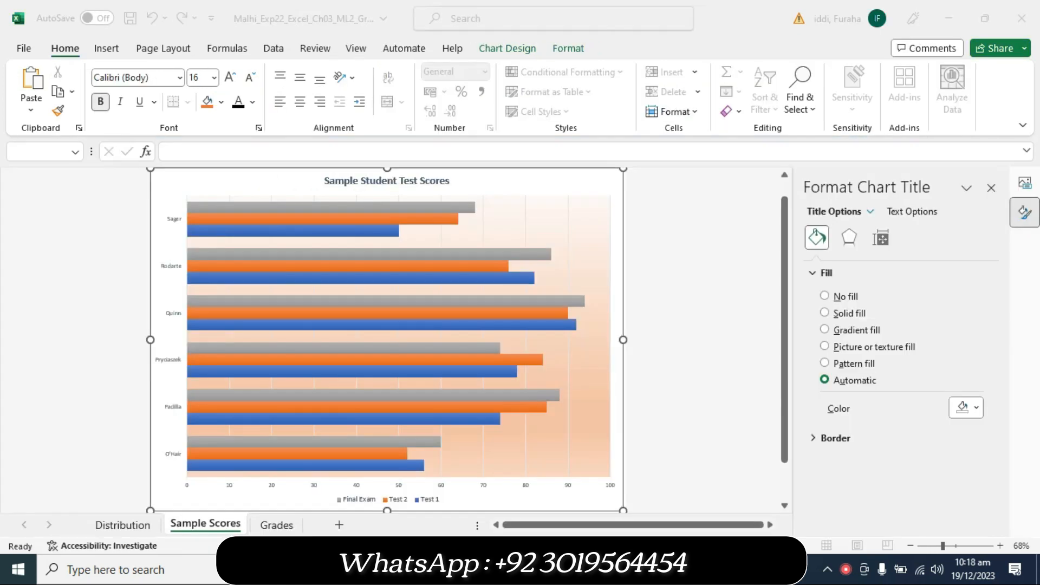
click(596, 176)
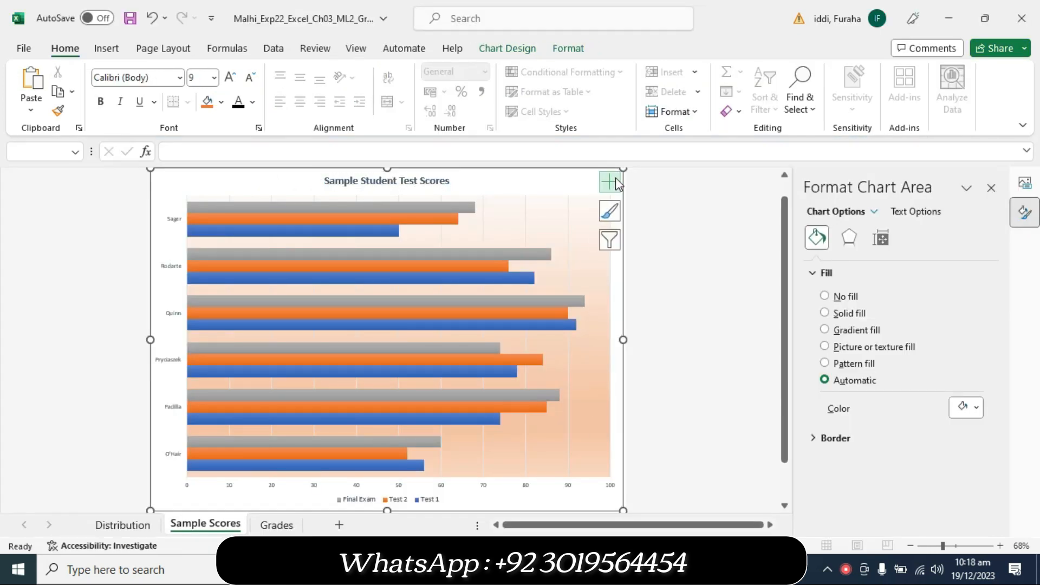
click(608, 181)
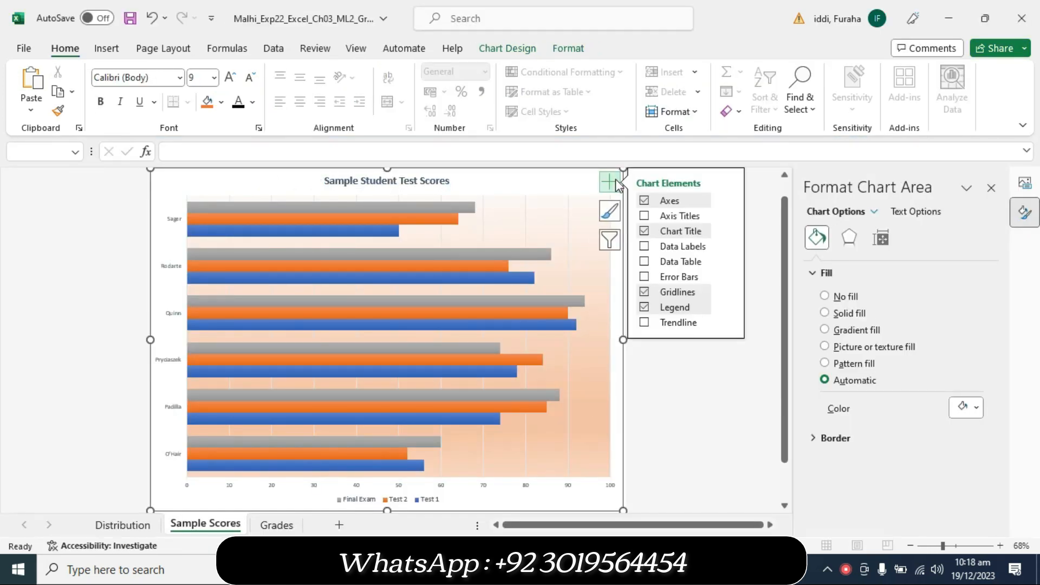
click(645, 246)
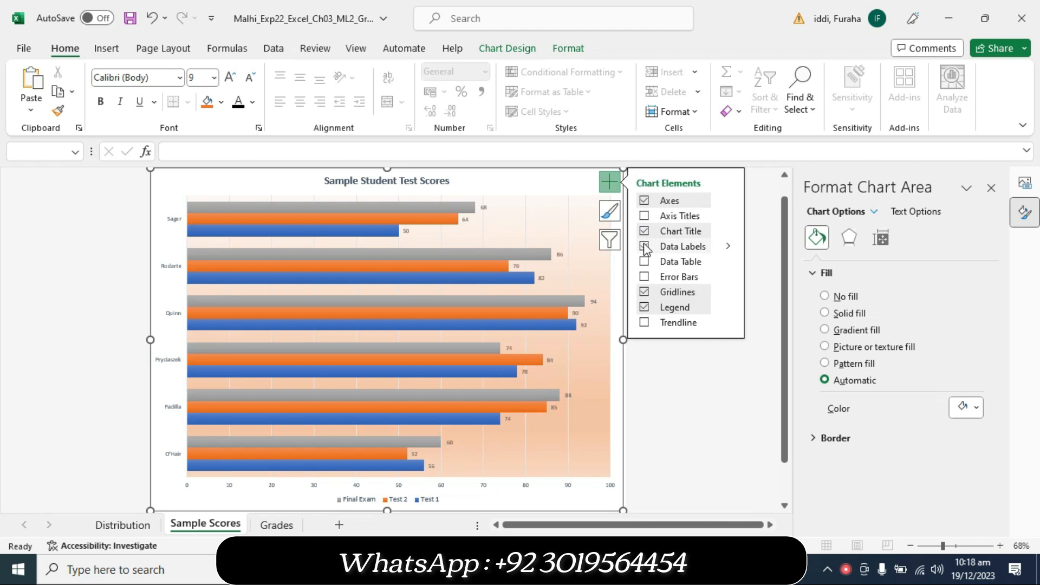
key(alt+Tab)
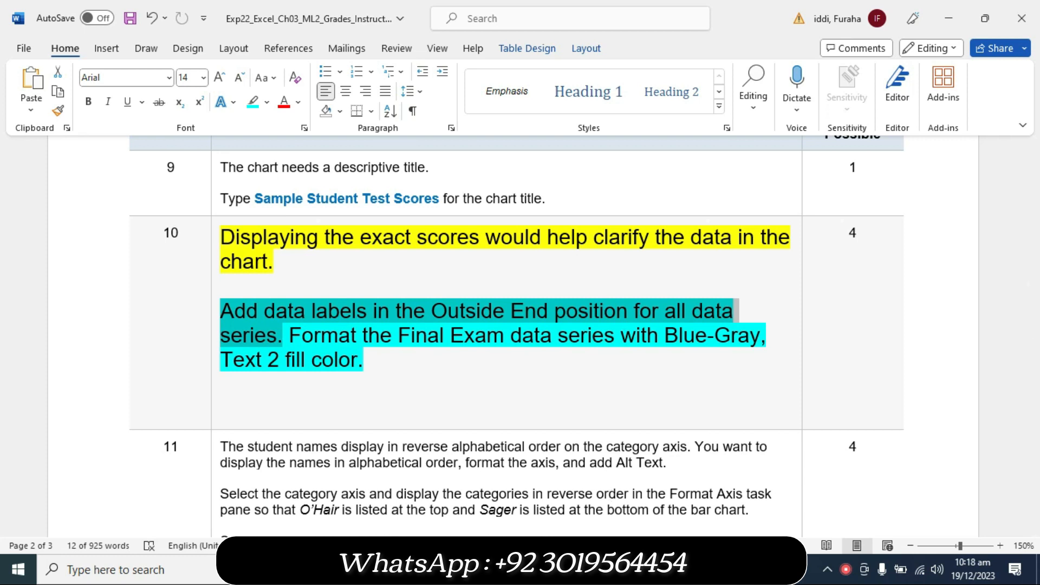
- Switch to Excel and set the bar chart's data labels to the Outside End position for all data series
click(612, 570)
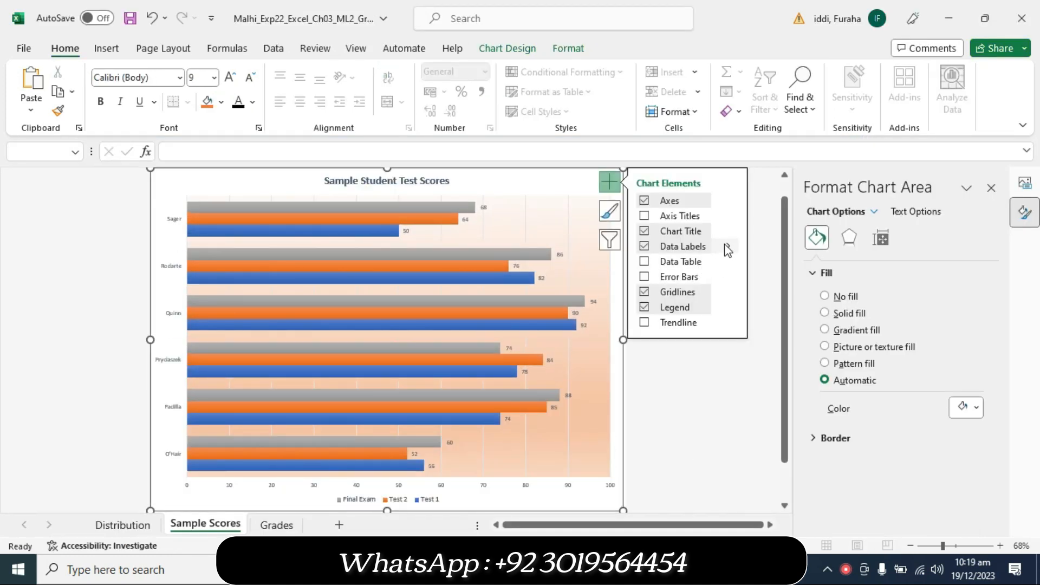
click(727, 246)
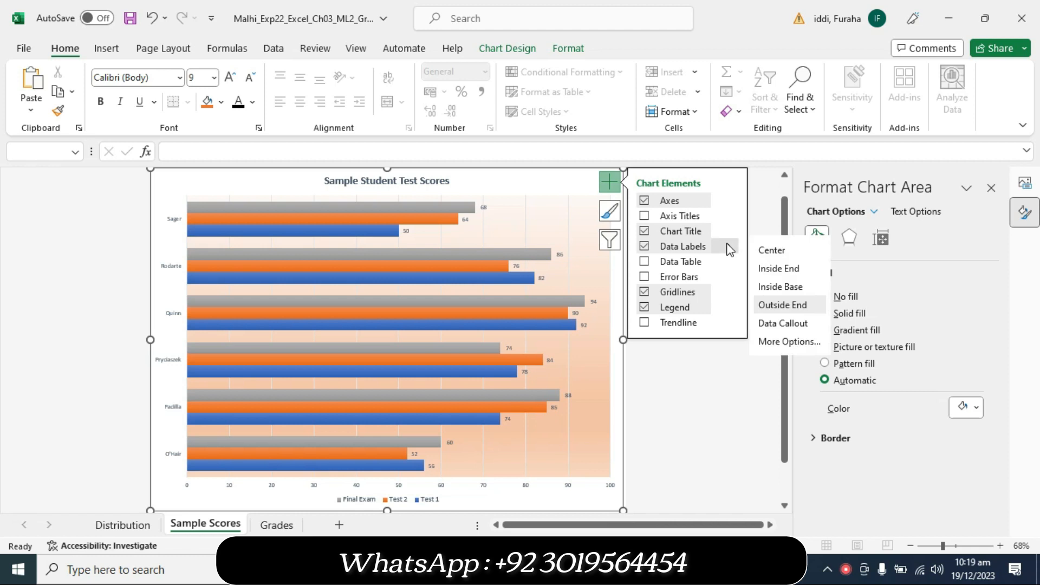
click(785, 306)
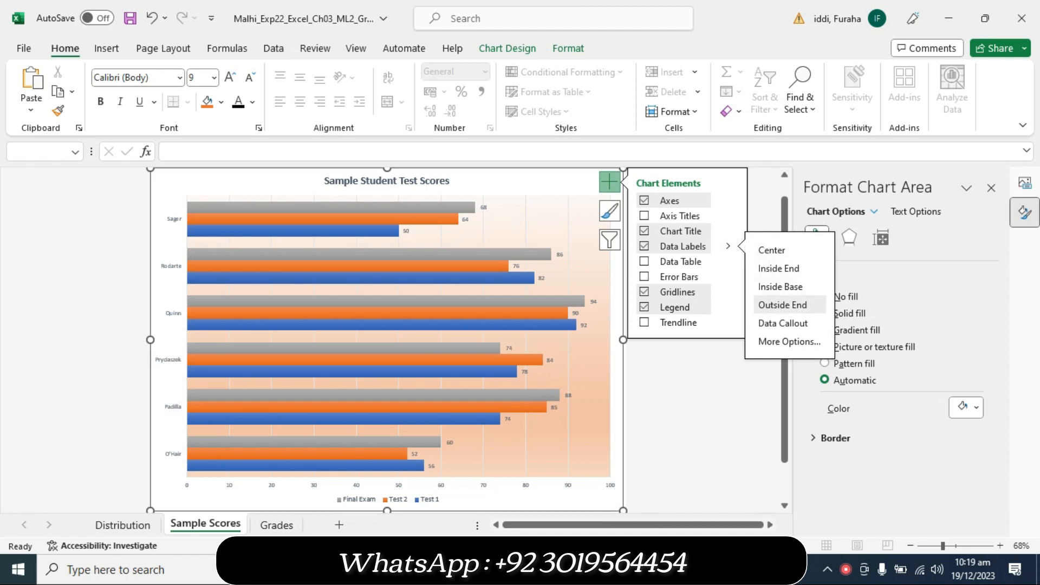
- Switch to Word, select step 10's sentence about formatting the Final Exam data series, and return to the Excel chart
click(568, 570)
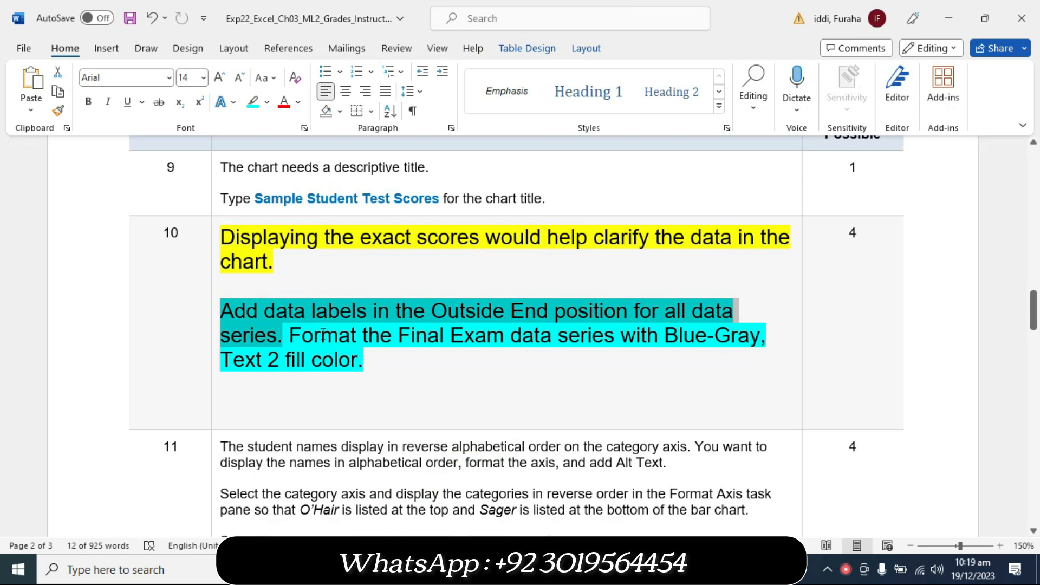
drag(300, 336, 406, 352)
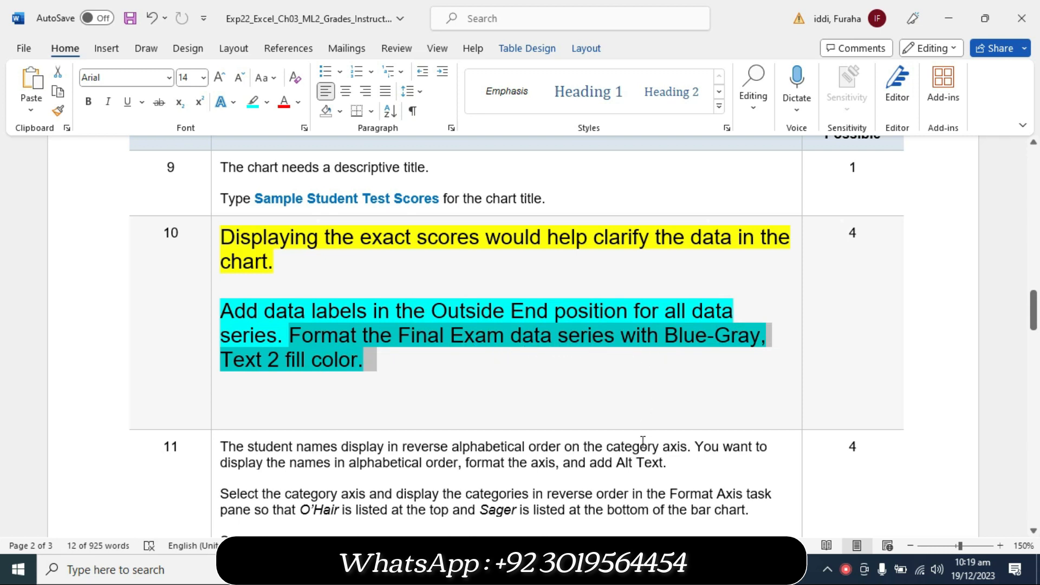
mouse_move(611, 570)
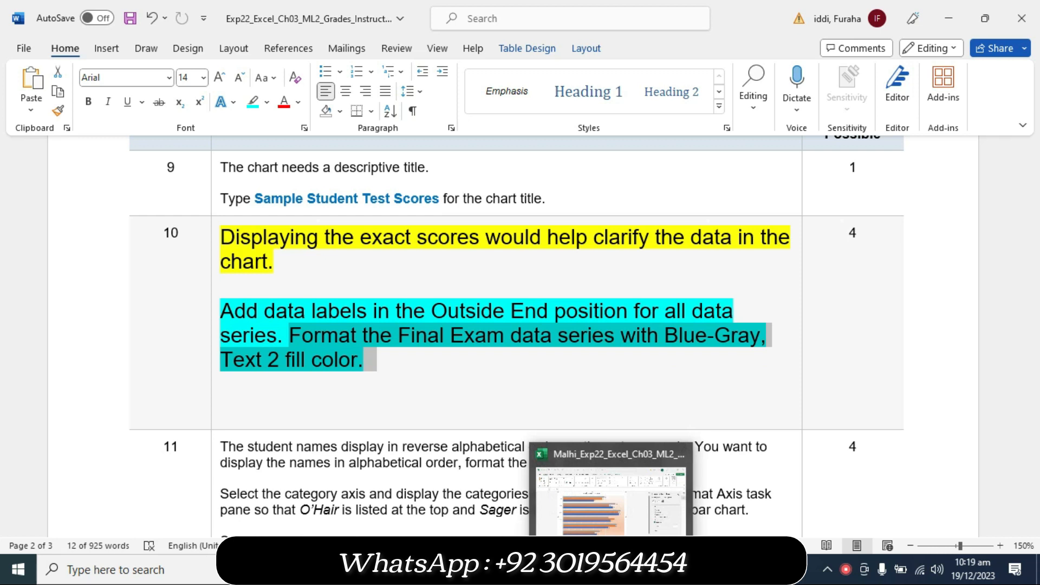
click(611, 490)
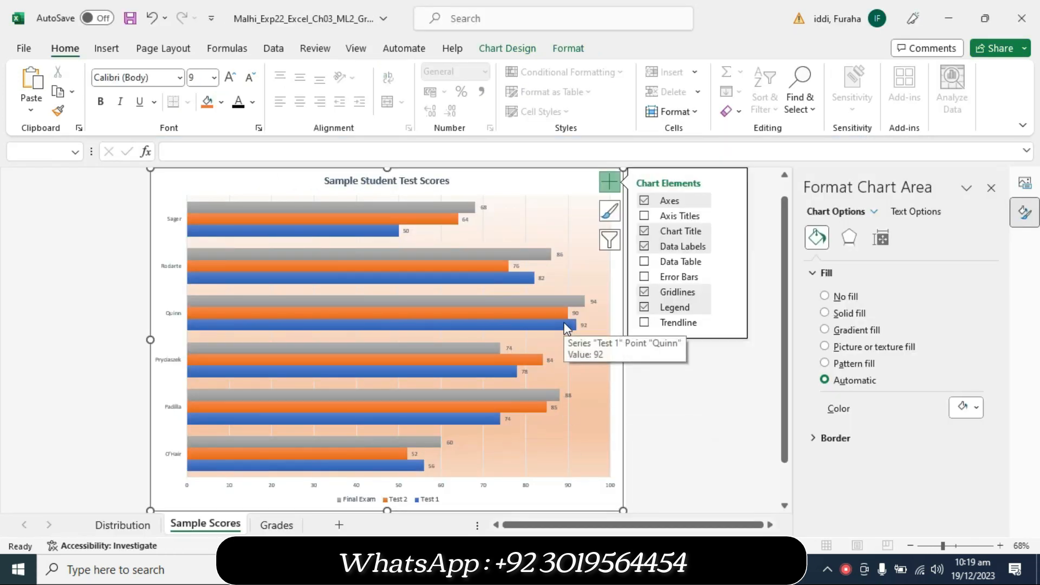
- Select the Final Exam data series, recheck the Word instructions, and apply a solid Blue-Gray, Text 2 fill to the series
click(548, 299)
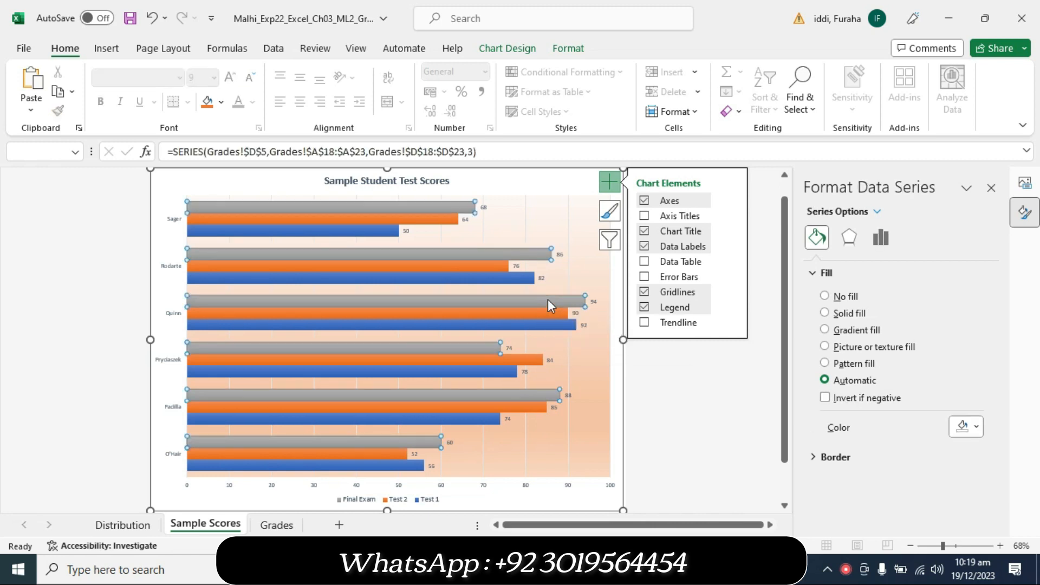
key(alt+Tab)
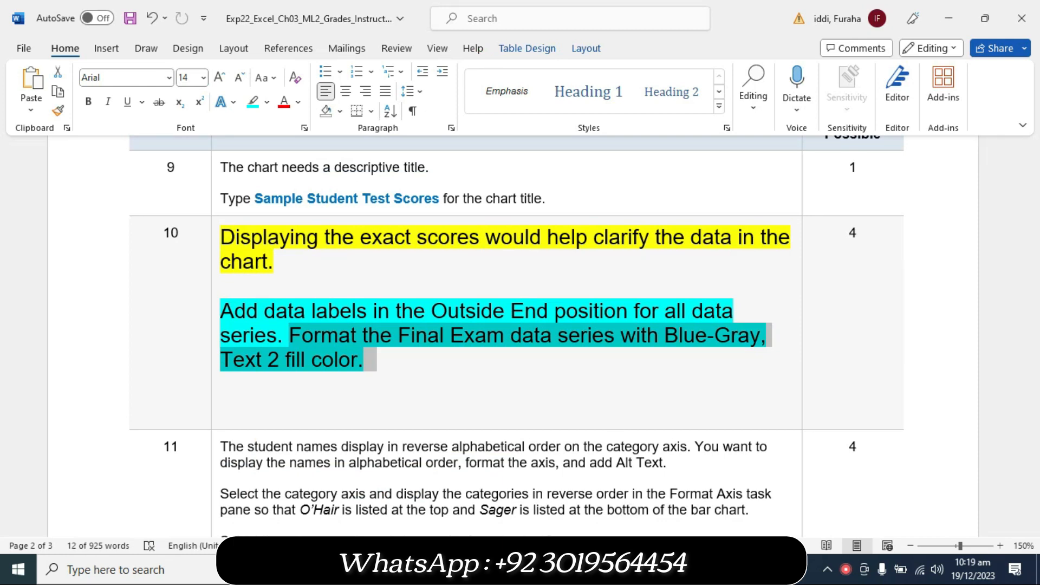
key(alt+Tab)
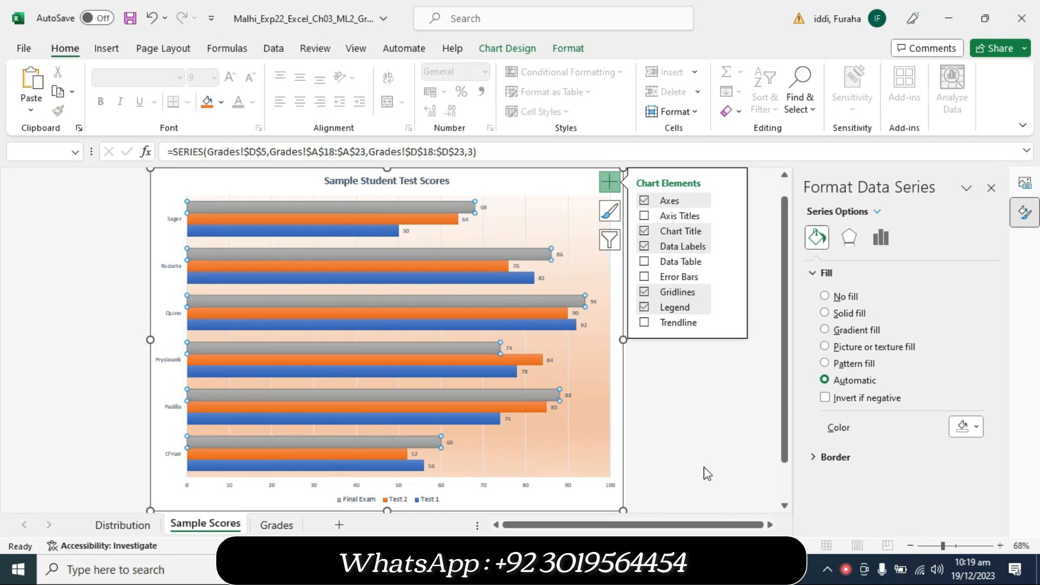
key(alt+Tab)
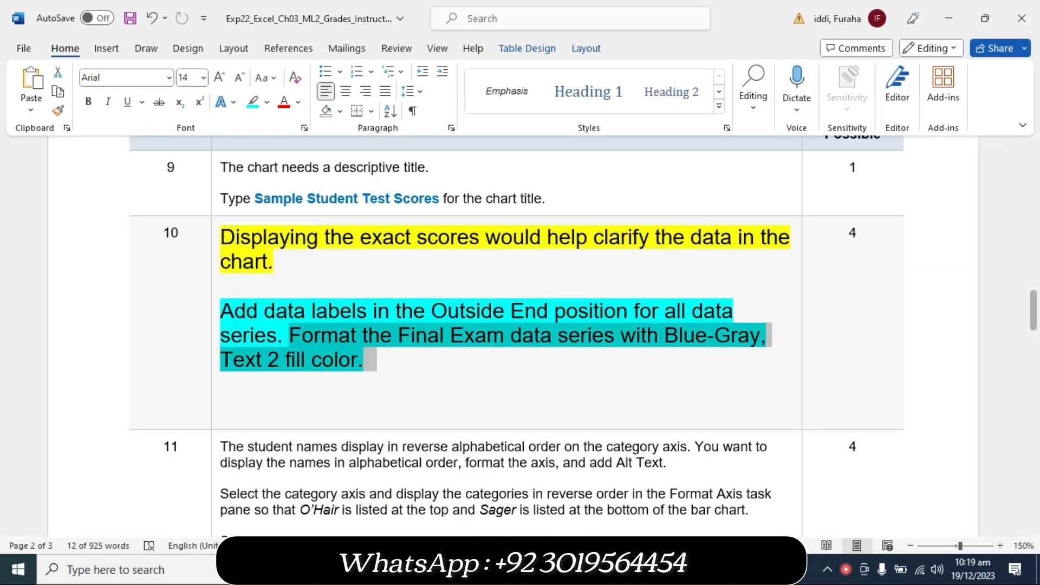
key(alt+Tab)
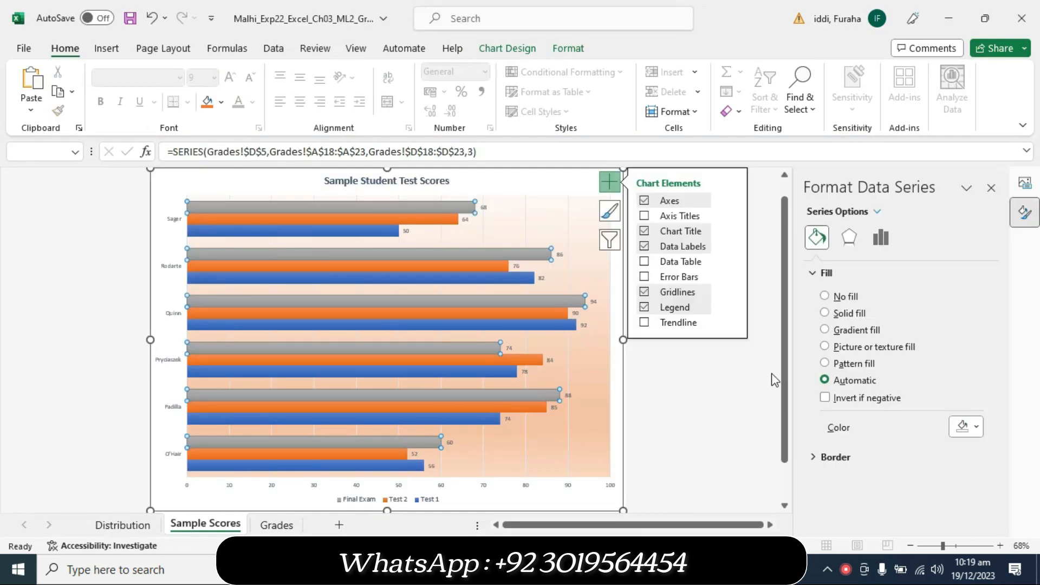
click(825, 313)
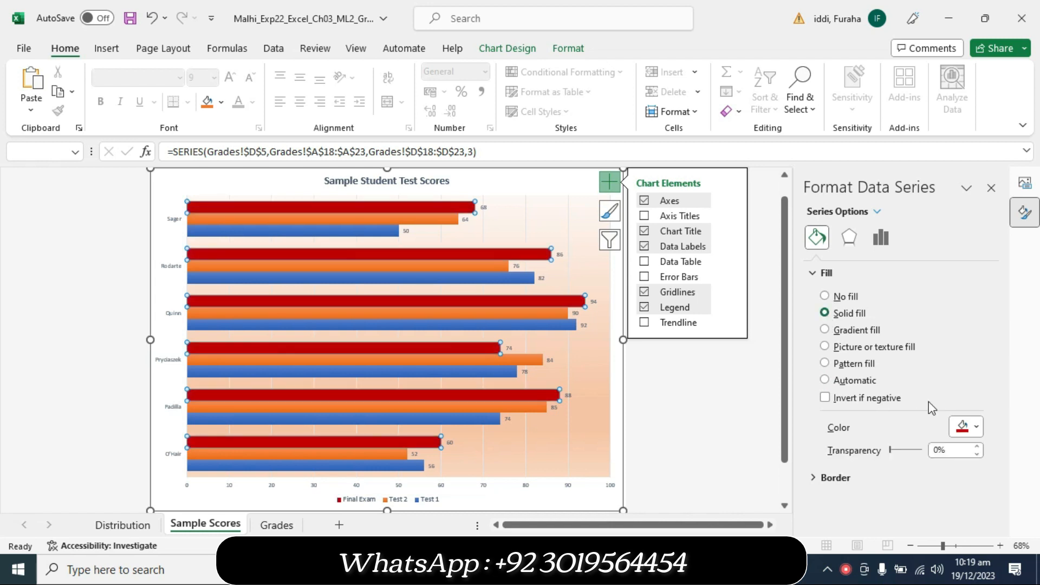
click(978, 427)
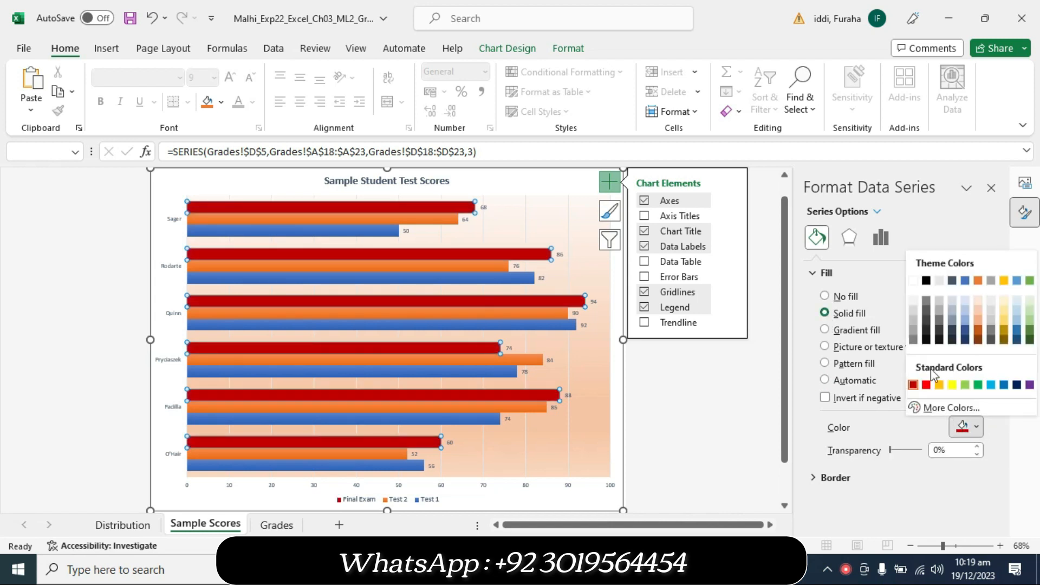
click(953, 281)
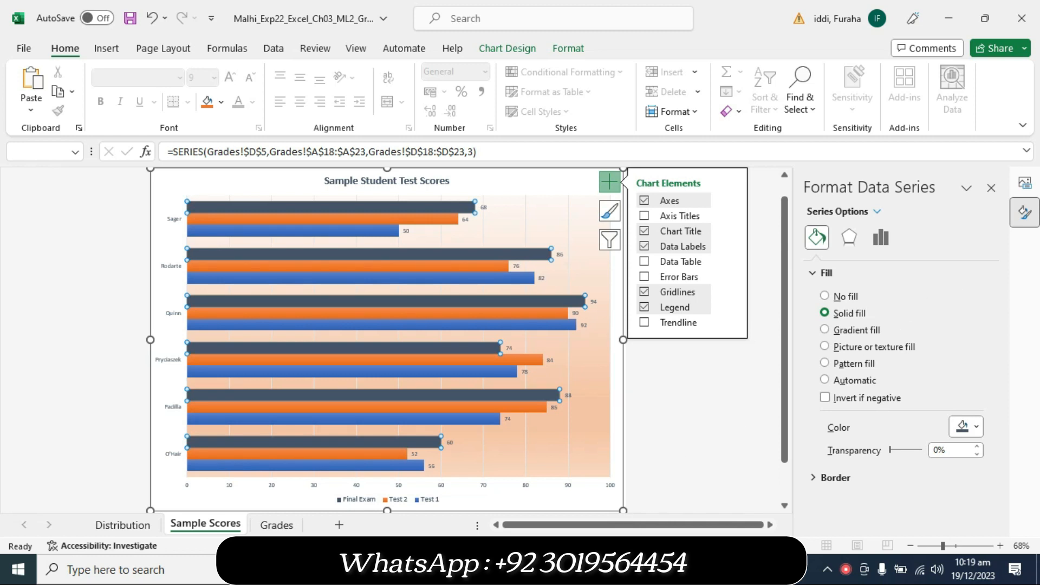
- Switch to Word and go back to the beginning of the project instructions
click(576, 569)
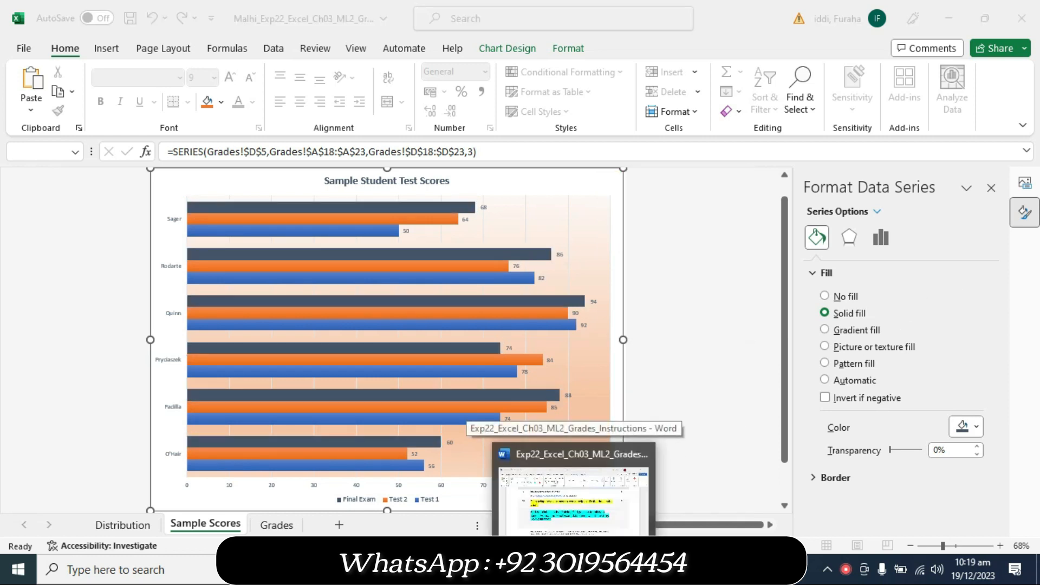
drag(1033, 317, 986, 138)
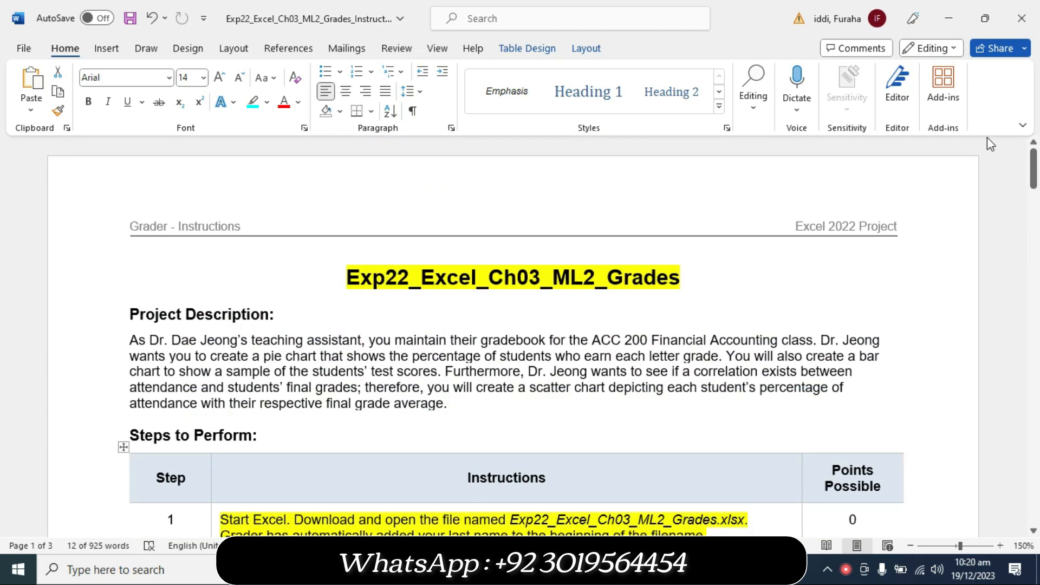